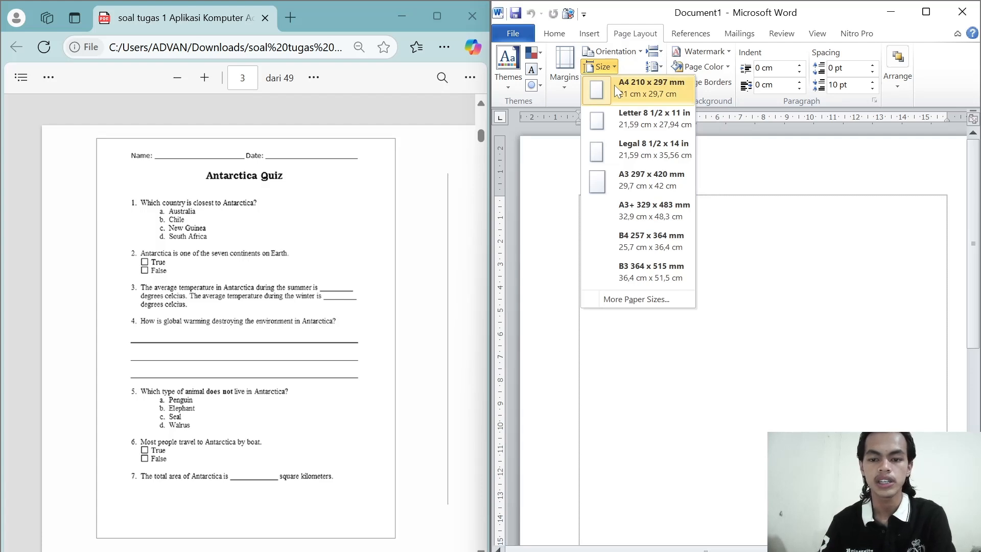
Step: Set the paper size to A4 and add a Box page border to the whole document
left_click(614, 85)
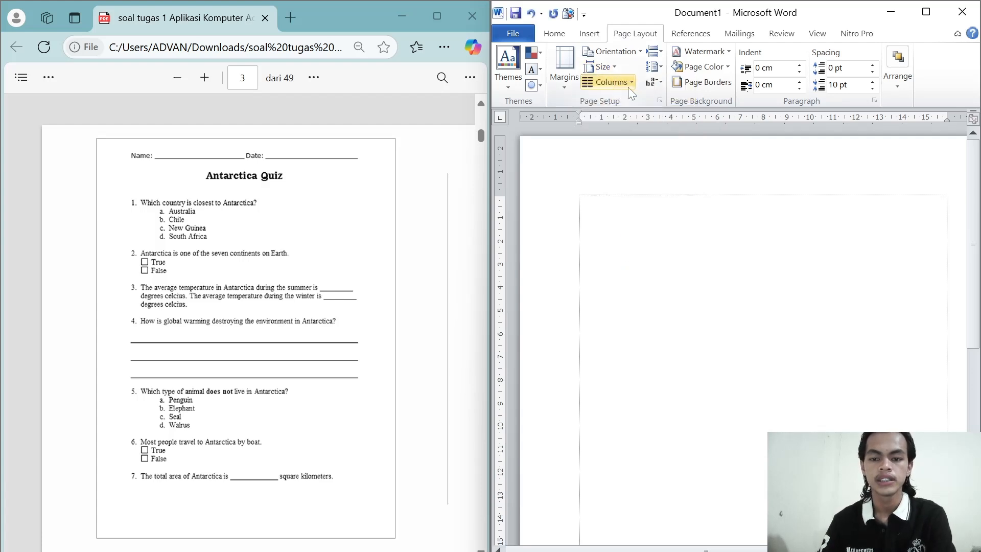
left_click(705, 83)
left_click(558, 240)
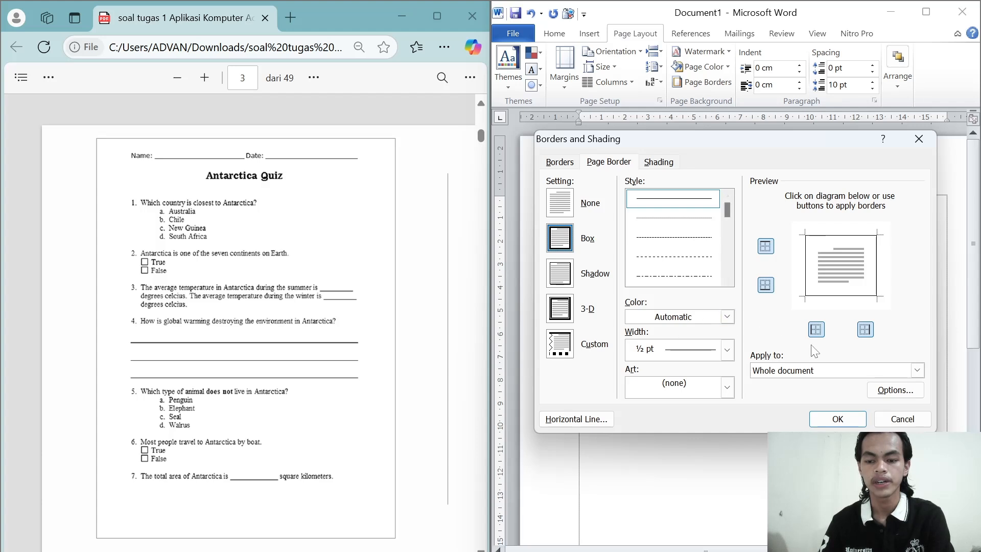
left_click(837, 419)
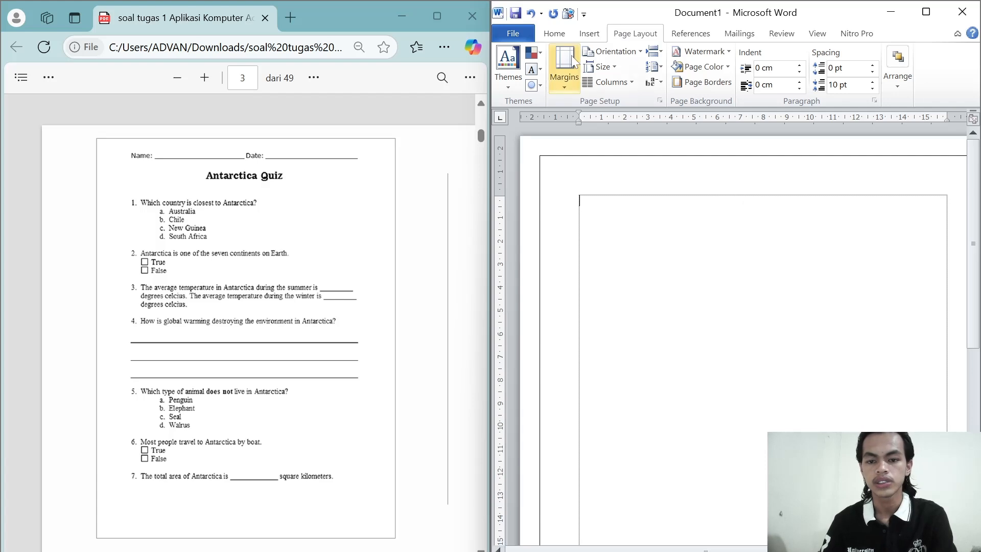
Step: Centre the first line and enter "Name :" followed by a long underscore blank
left_click(557, 38)
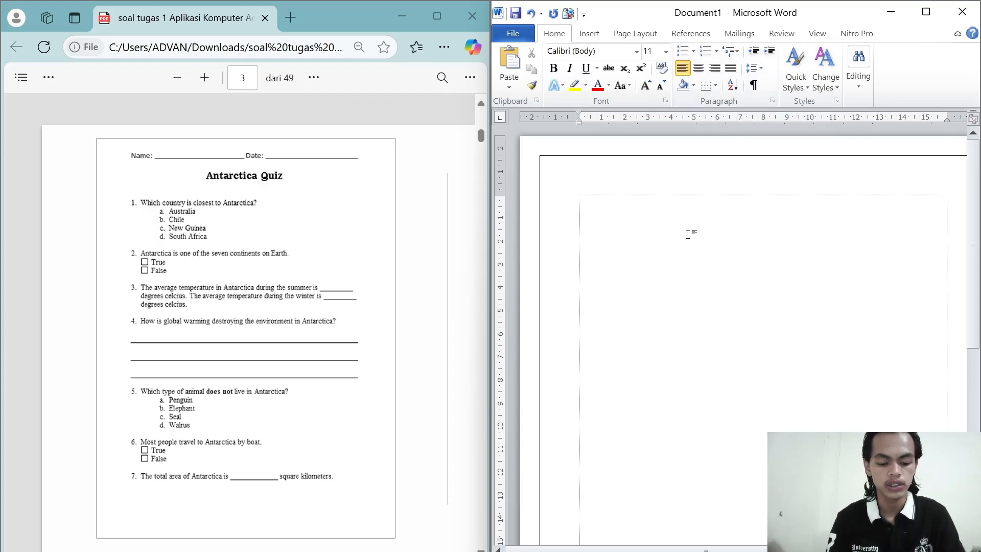
key("ctrl+e")
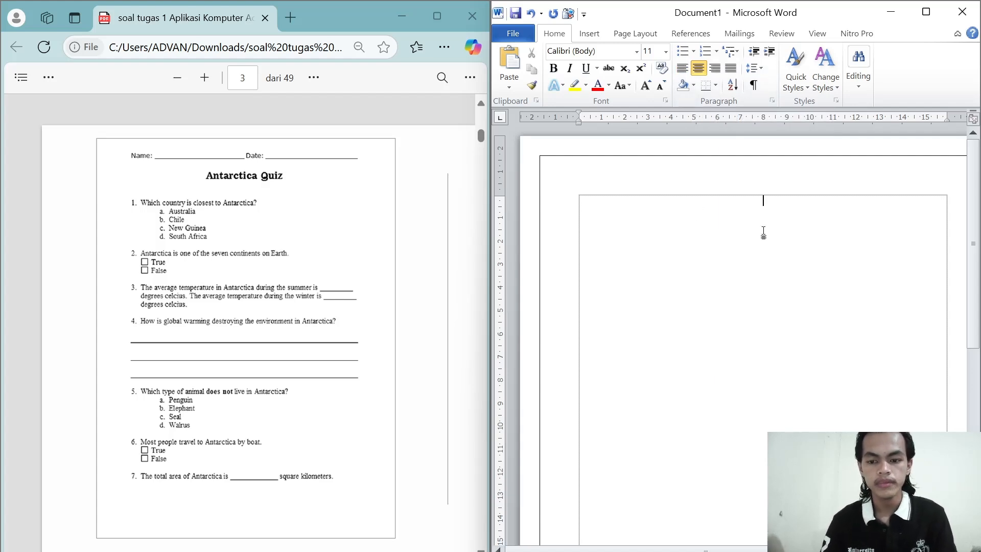
type("Name")
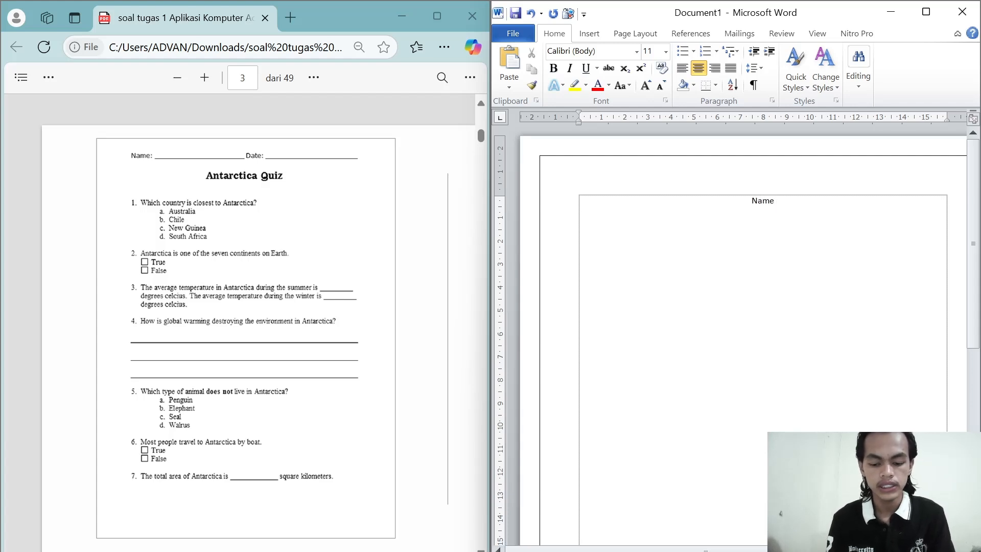
type(" :")
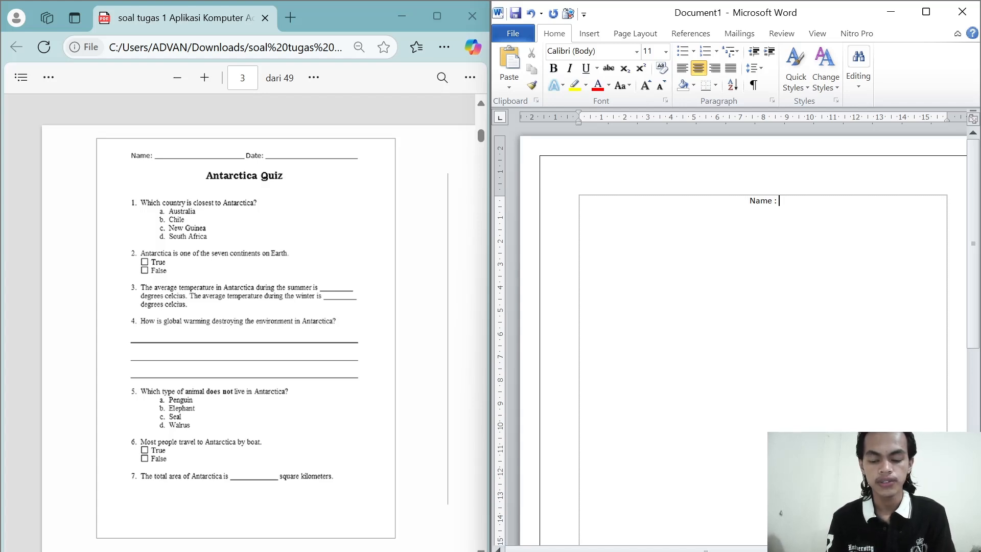
type("_________")
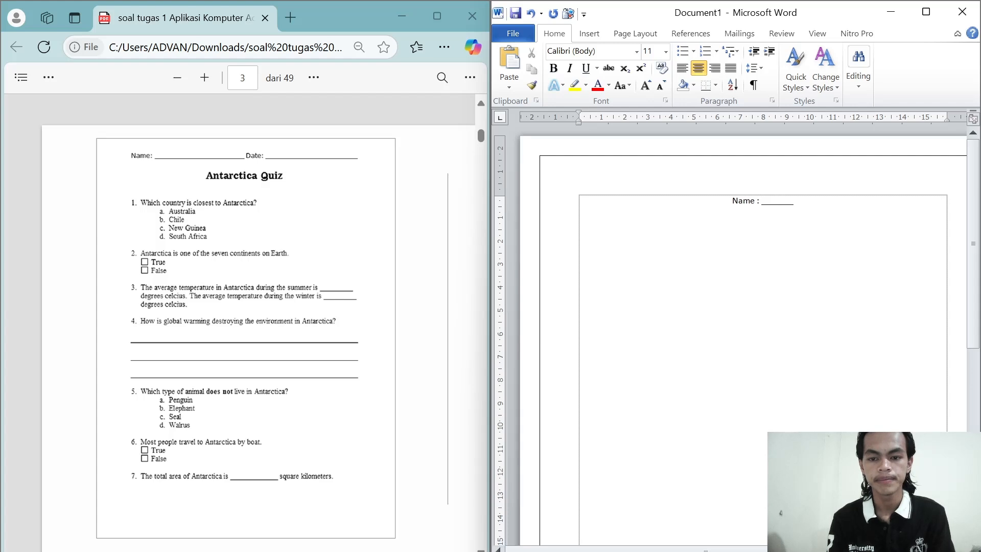
type("_________")
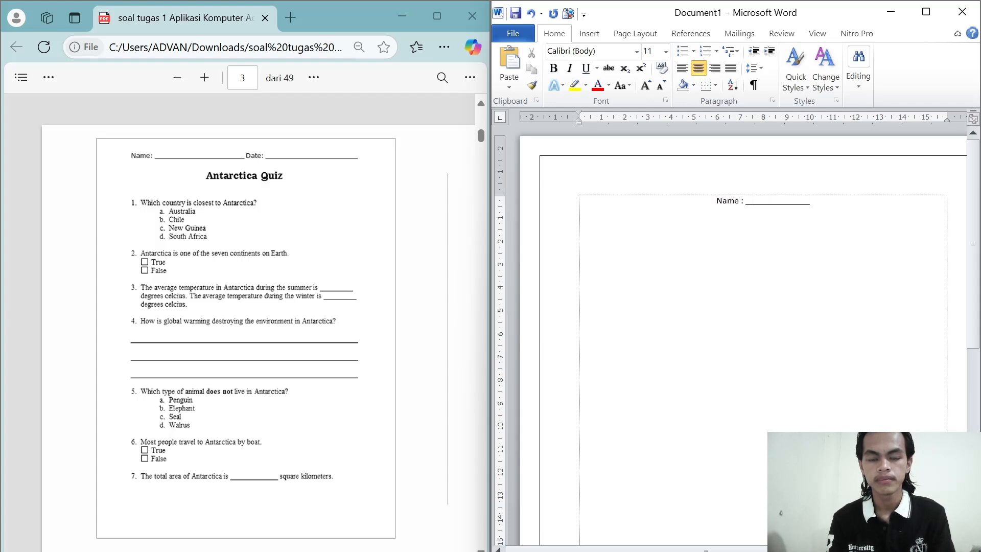
type("____")
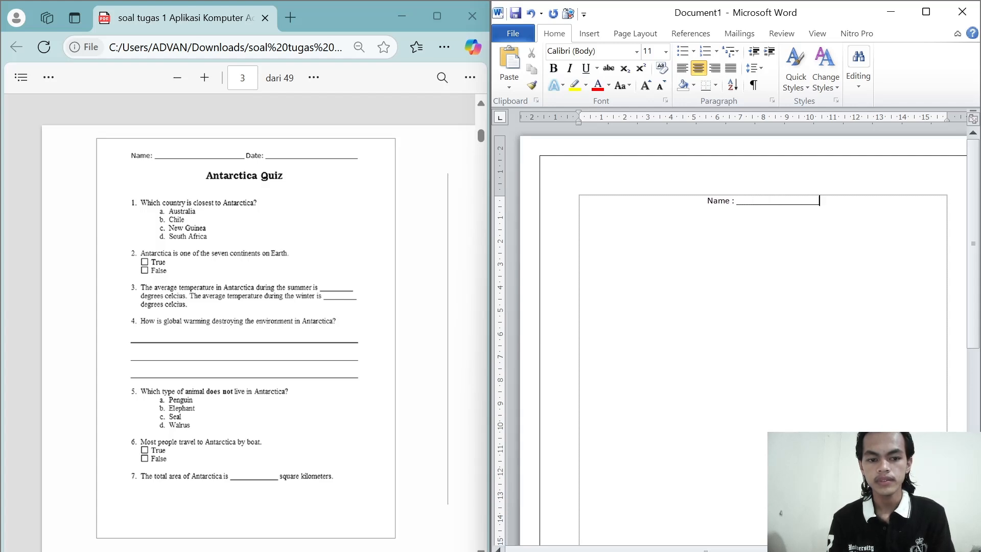
type("__")
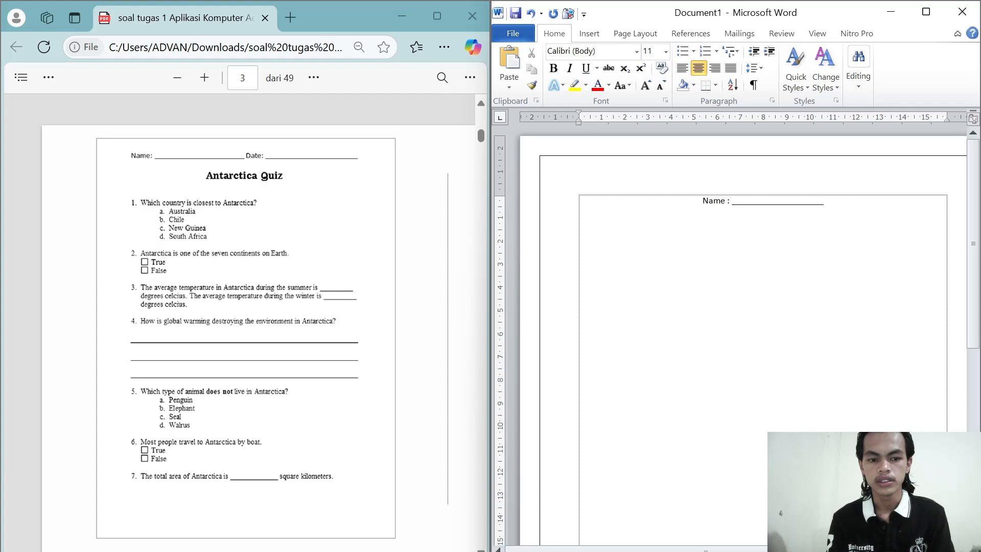
type("_")
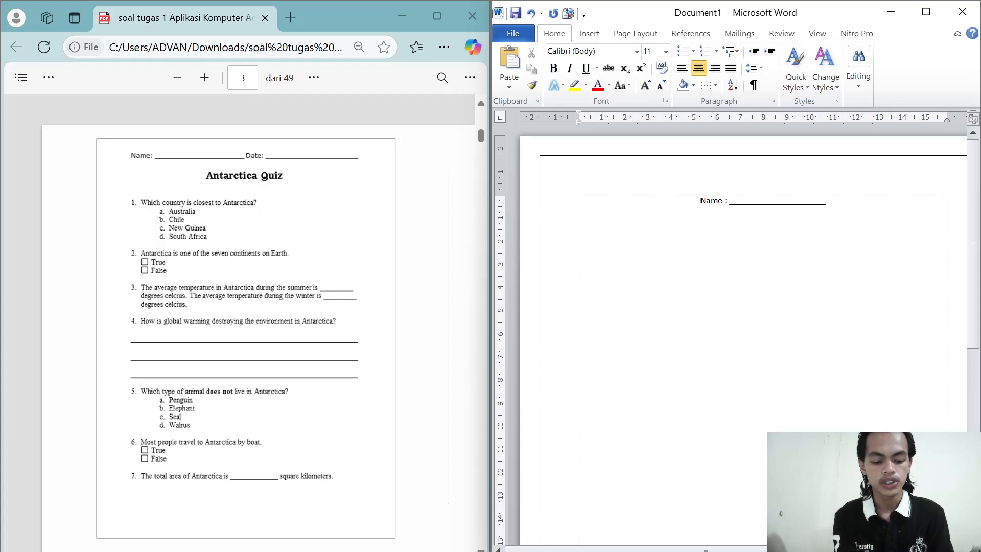
Step: Add "Date :" on the same line, followed by an underscore blank as long as the name blank
type("Date")
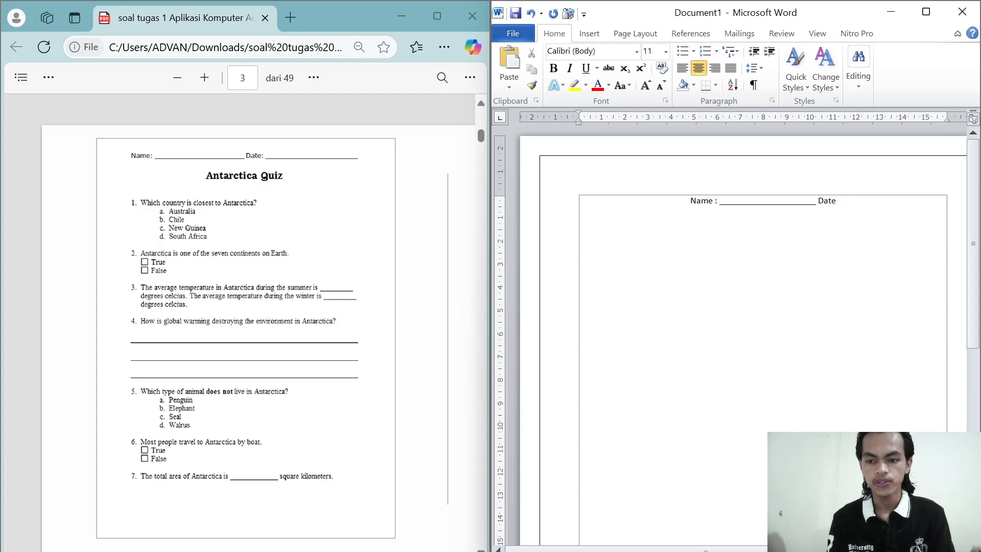
type(" :")
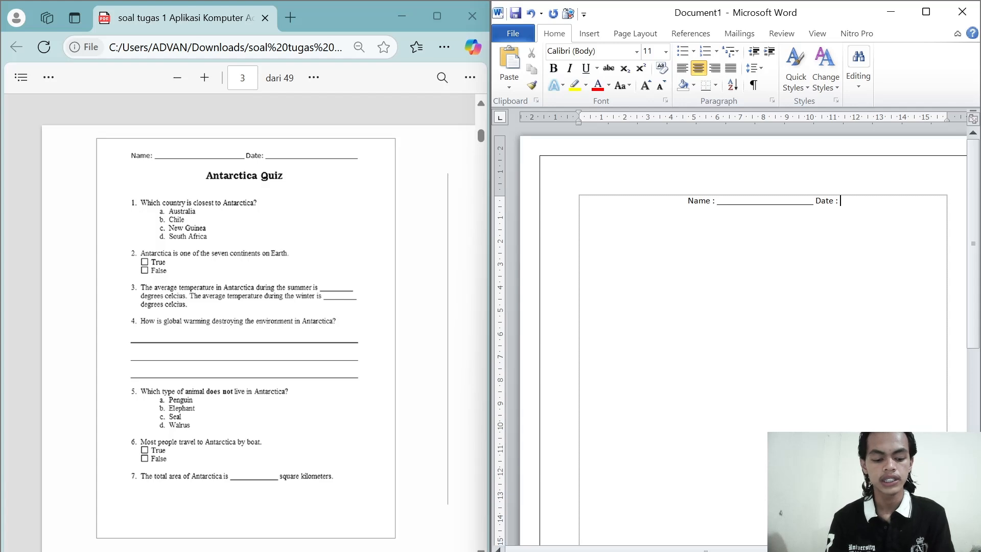
type("___________________")
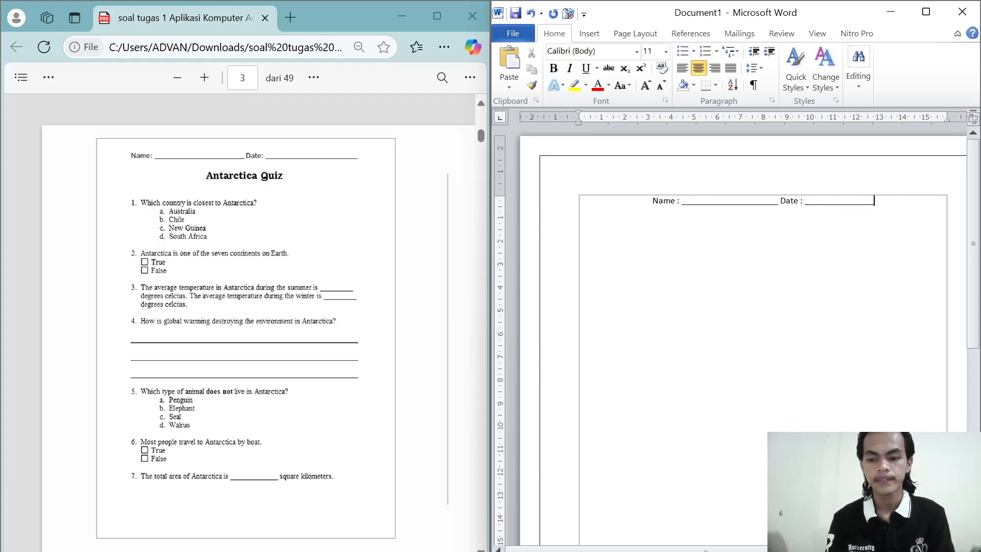
type("_________")
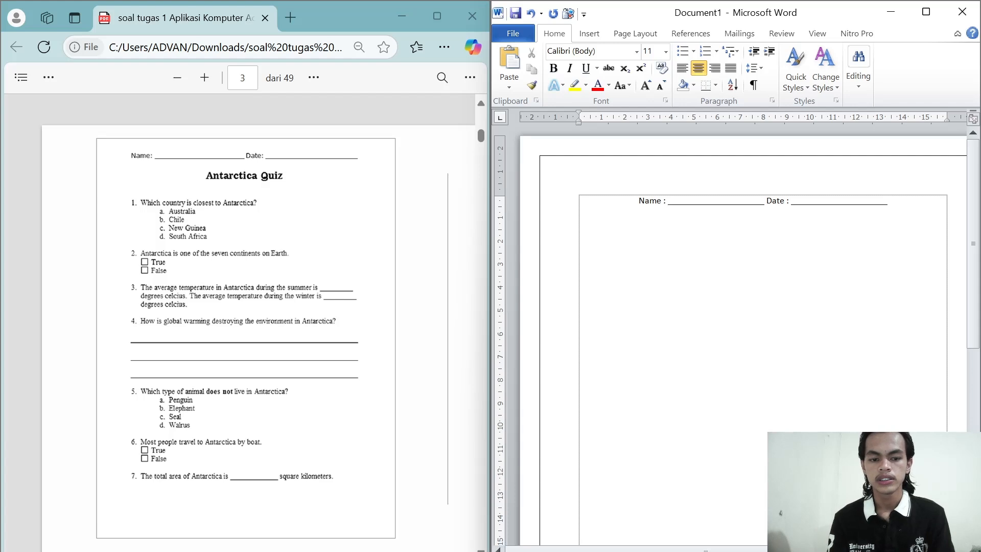
Step: Format the line below the name and date as bold 18 pt Times New Roman
left_click(665, 53)
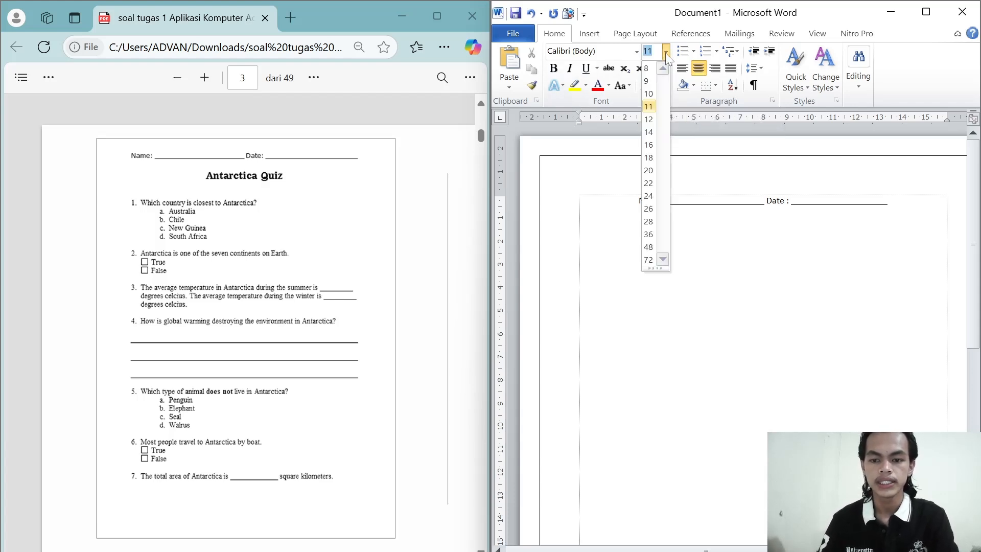
left_click(648, 157)
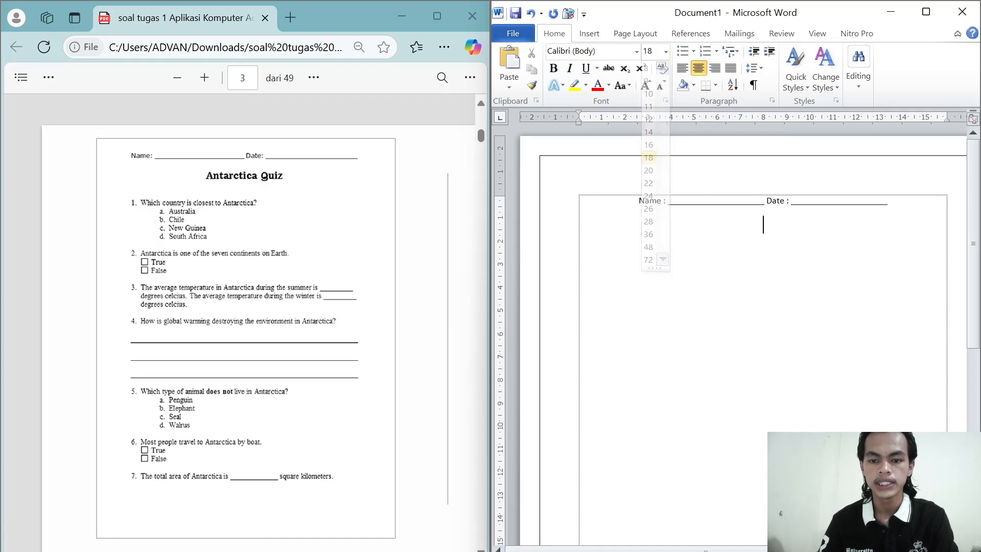
left_click(637, 52)
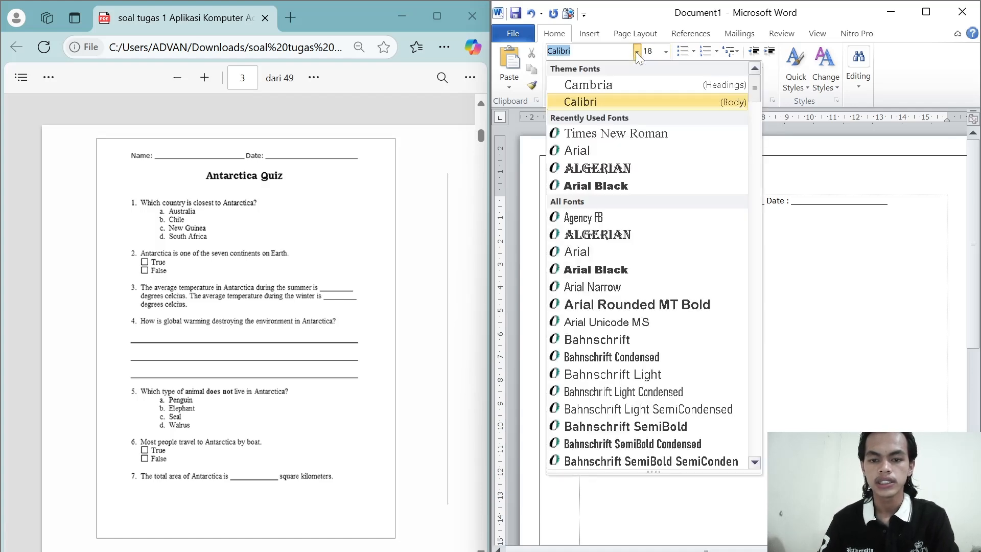
left_click(608, 134)
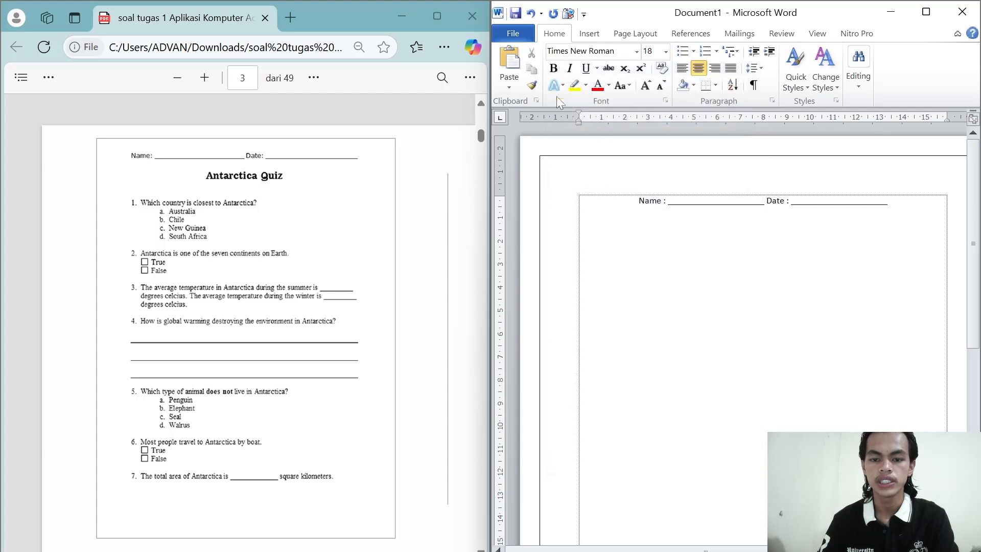
left_click(553, 70)
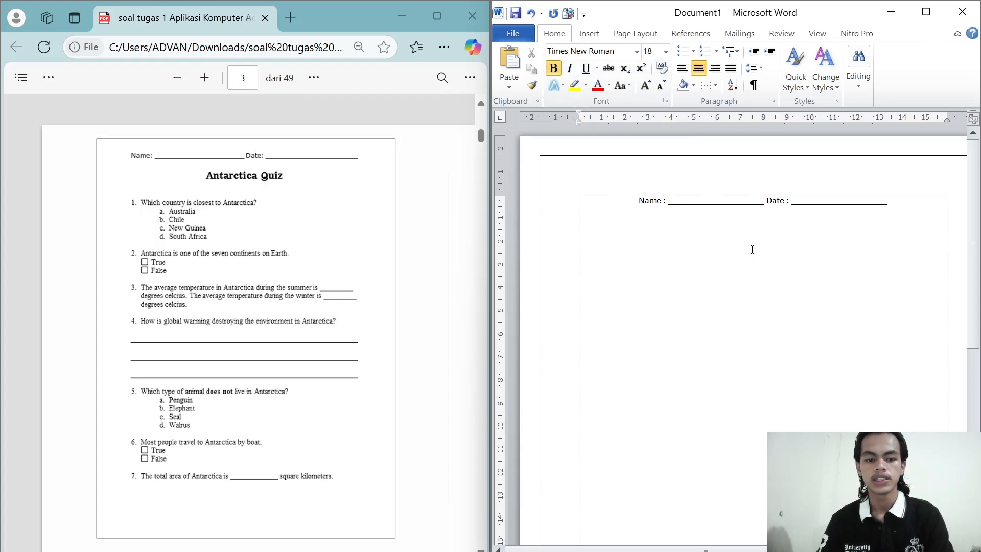
Step: Enter the title "Antarctica Quiz" on the centred line below the name and date
type("Any")
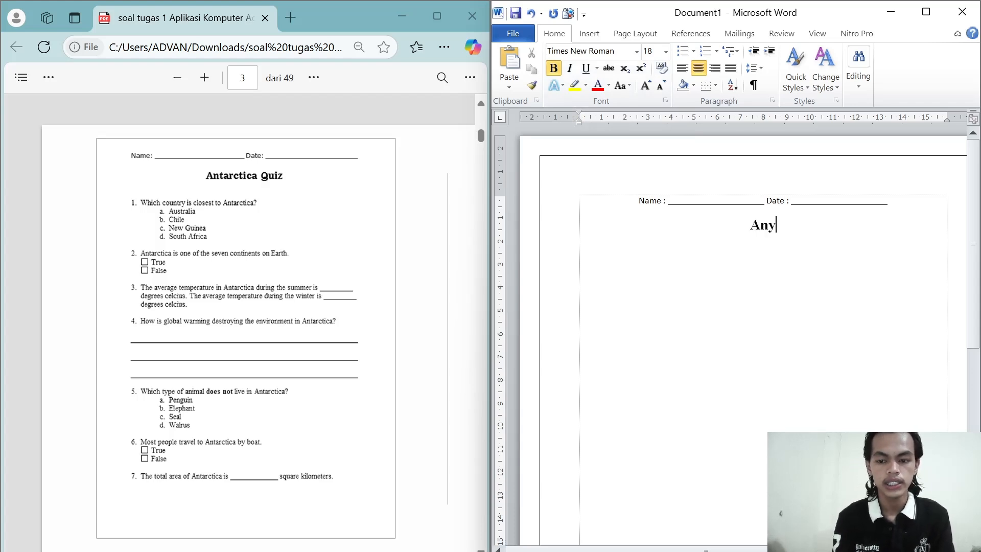
key("BackSpace")
type("tar")
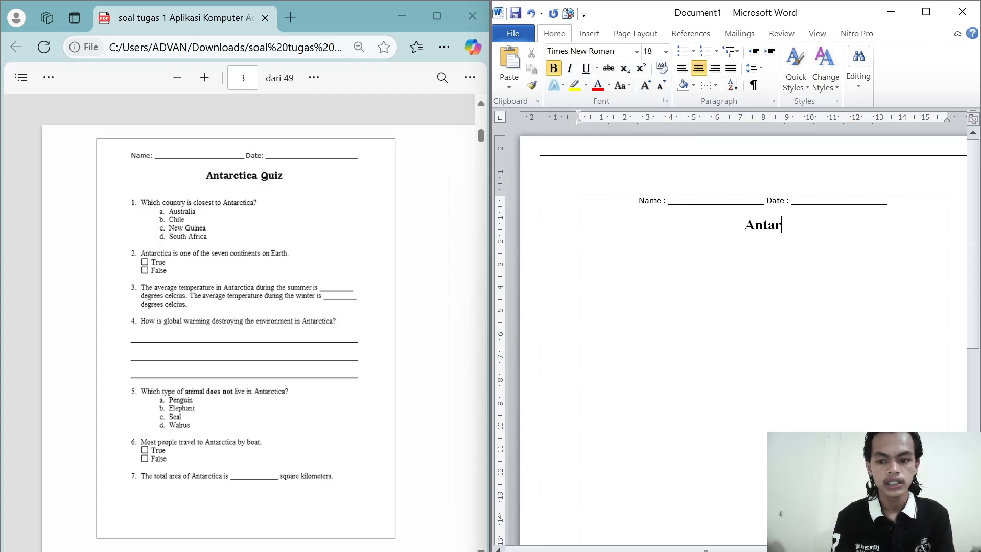
type("ctica")
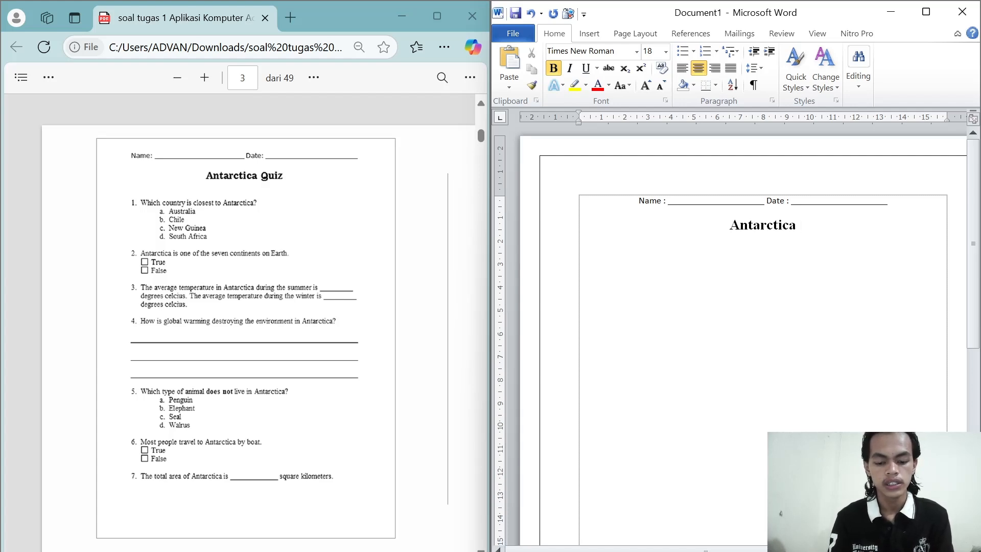
type(" Quiz")
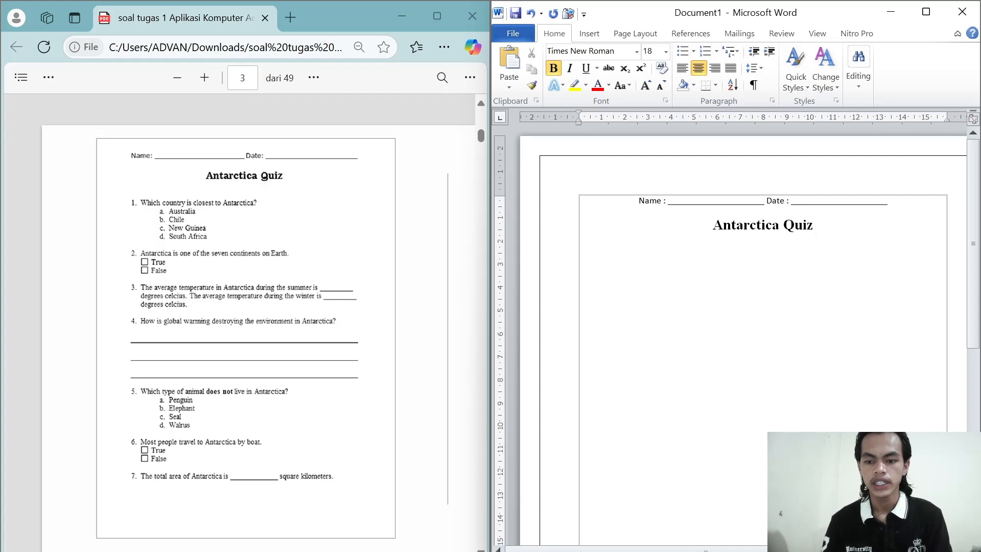
Step: Add new lines below the title and set their text to 12 pt Times New Roman without bold
key("Return")
key("Return")
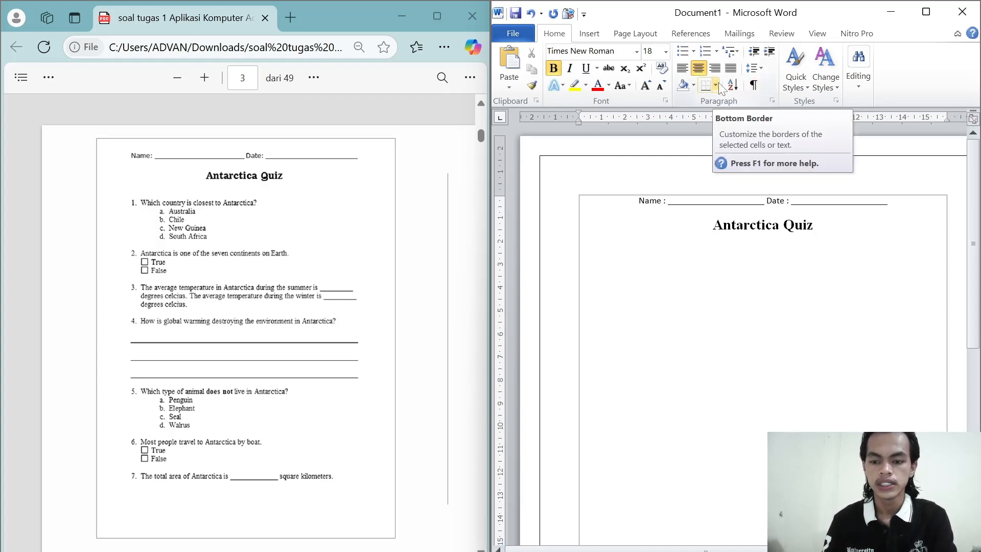
left_click(665, 51)
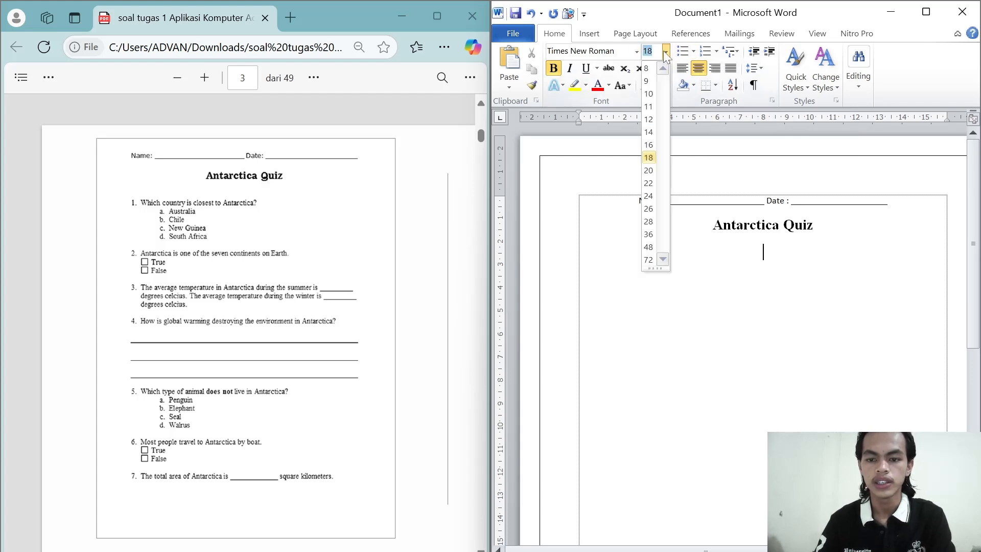
left_click(649, 121)
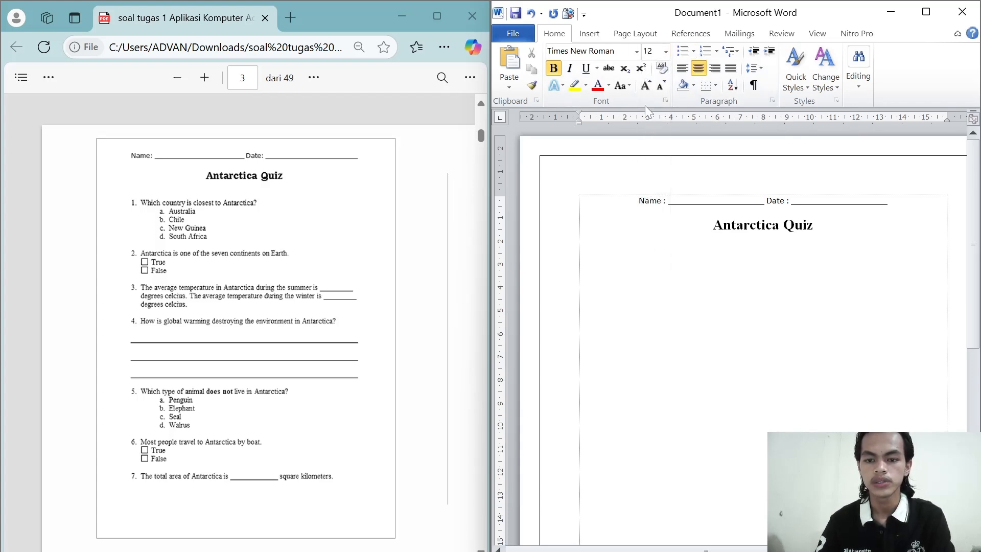
left_click(635, 53)
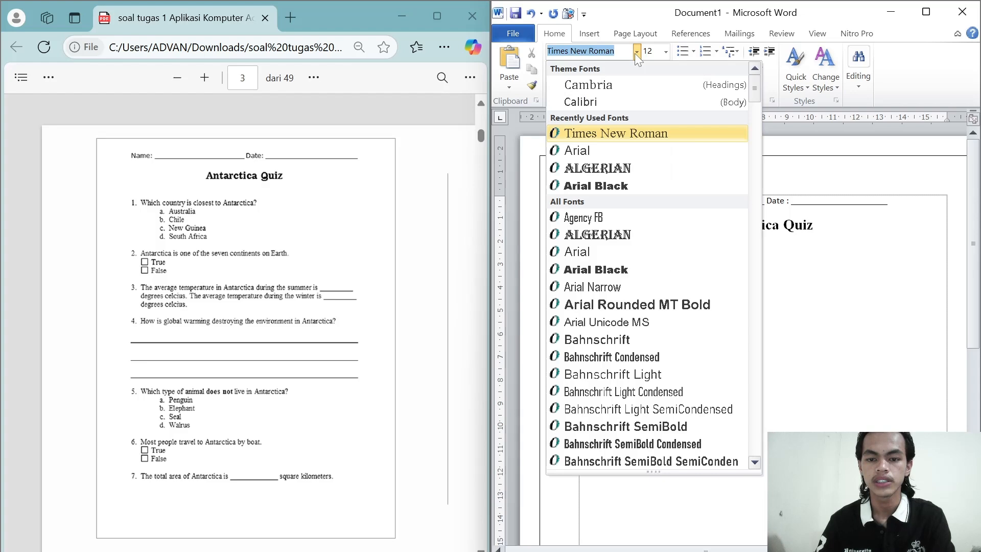
left_click(591, 134)
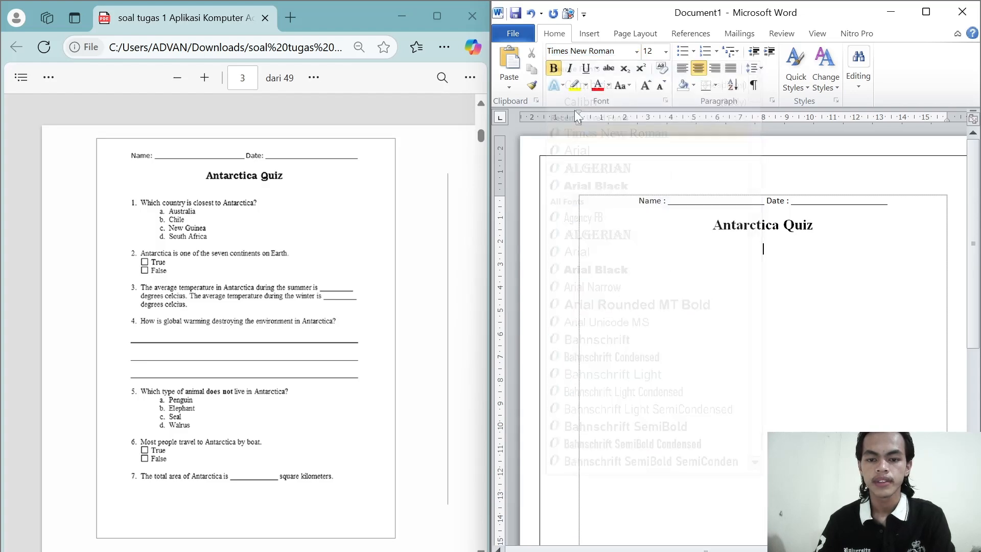
left_click(554, 68)
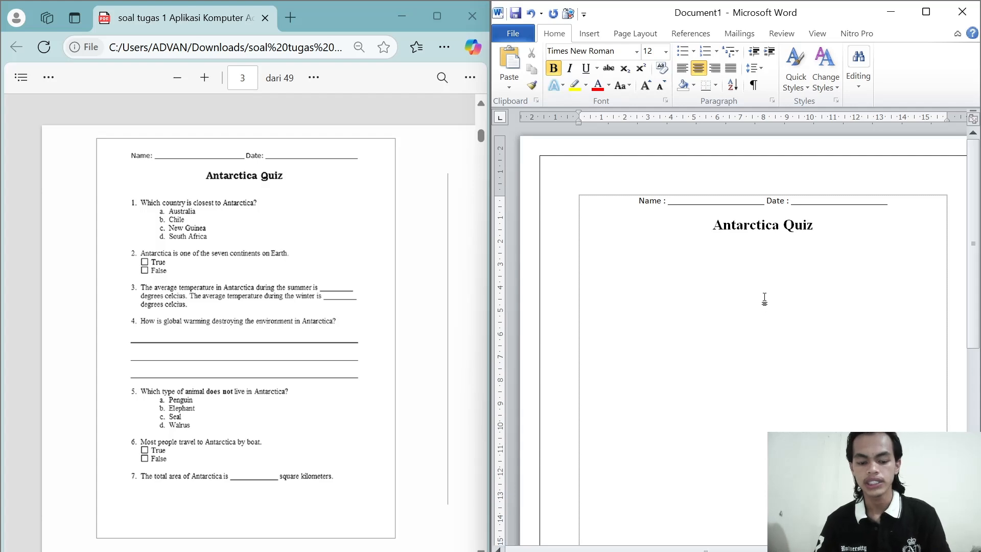
key("ctrl+b")
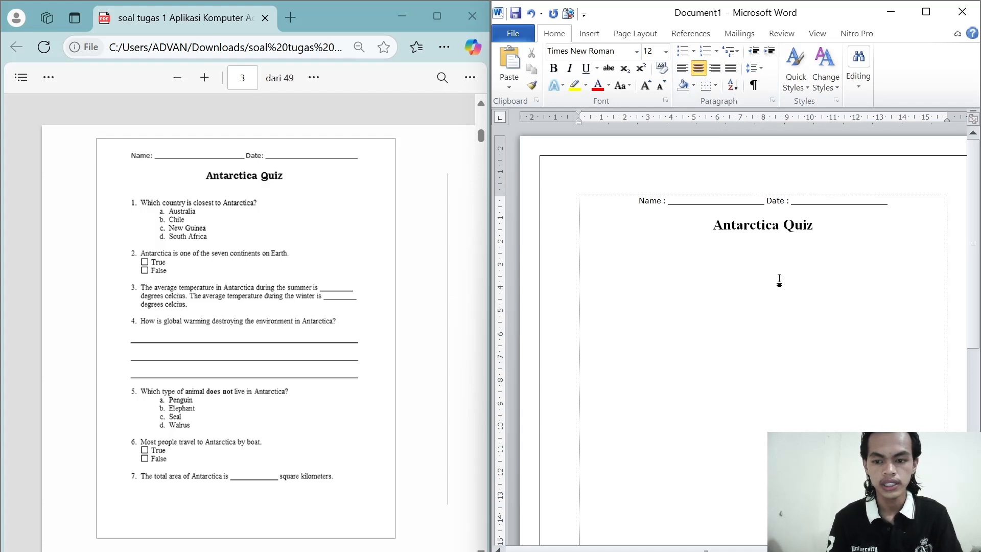
Step: Justify the current line and start a numbered list in the 1. 2. 3. format
key("ctrl+j")
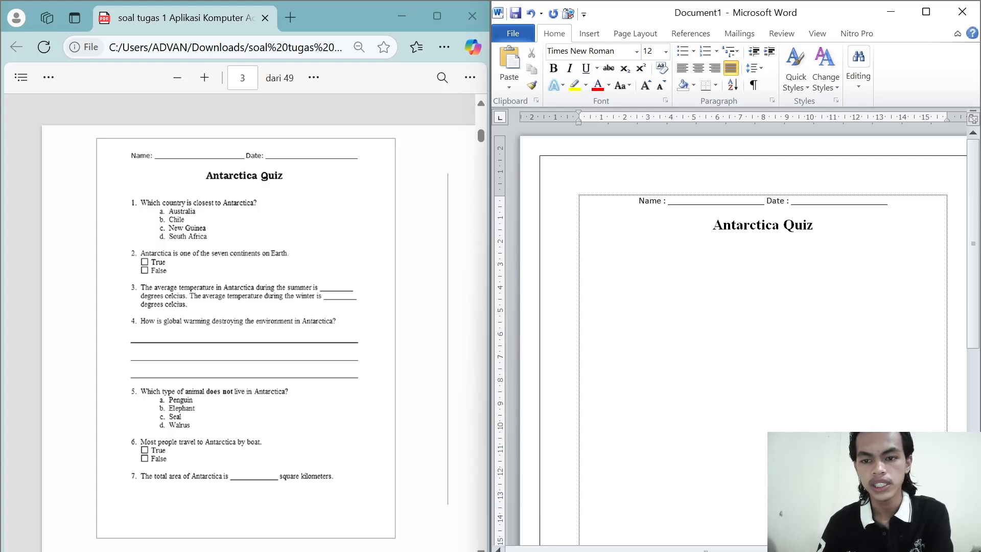
left_click(717, 51)
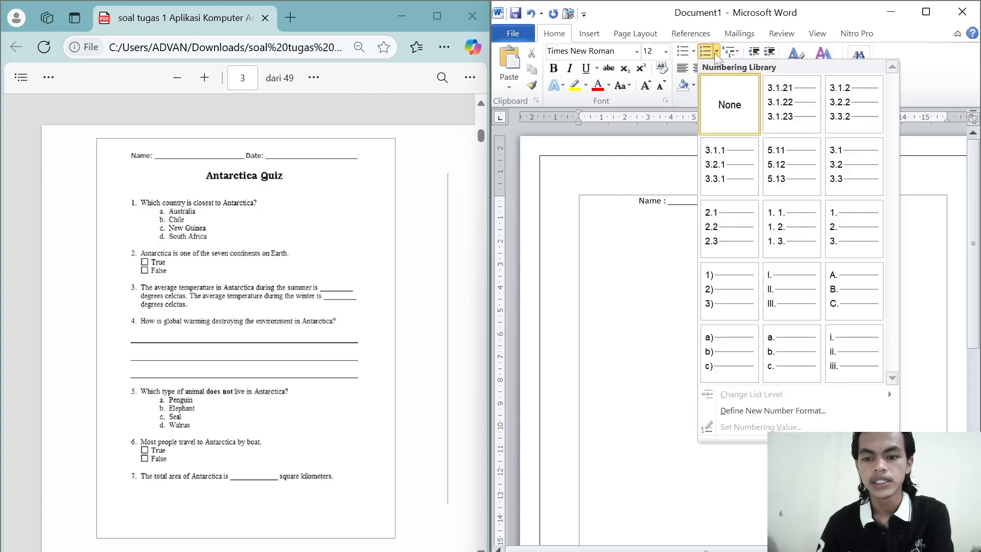
left_click(851, 231)
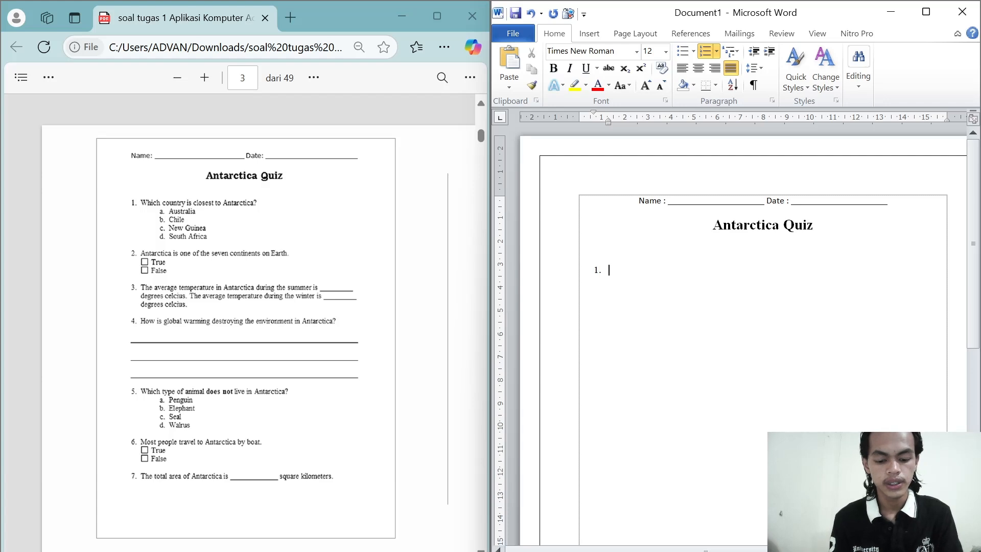
Step: Enter "Which country is closest to Antarctica?" as the text of question 1
type("Which")
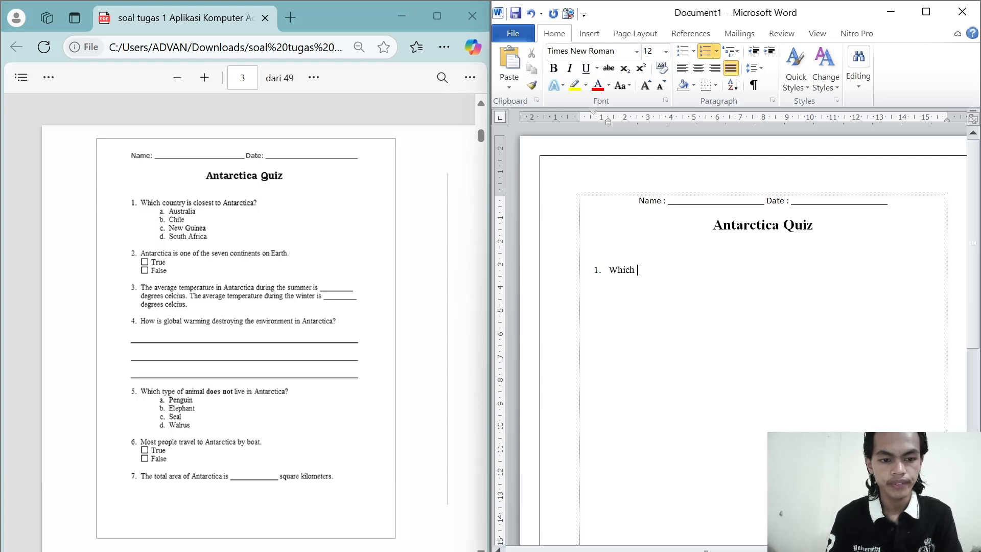
type(" countr")
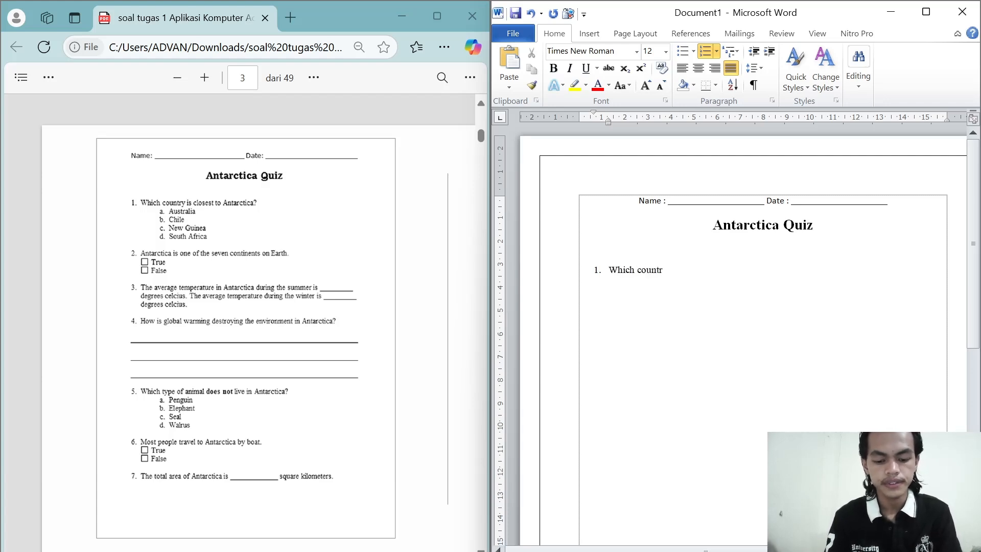
type("y is ")
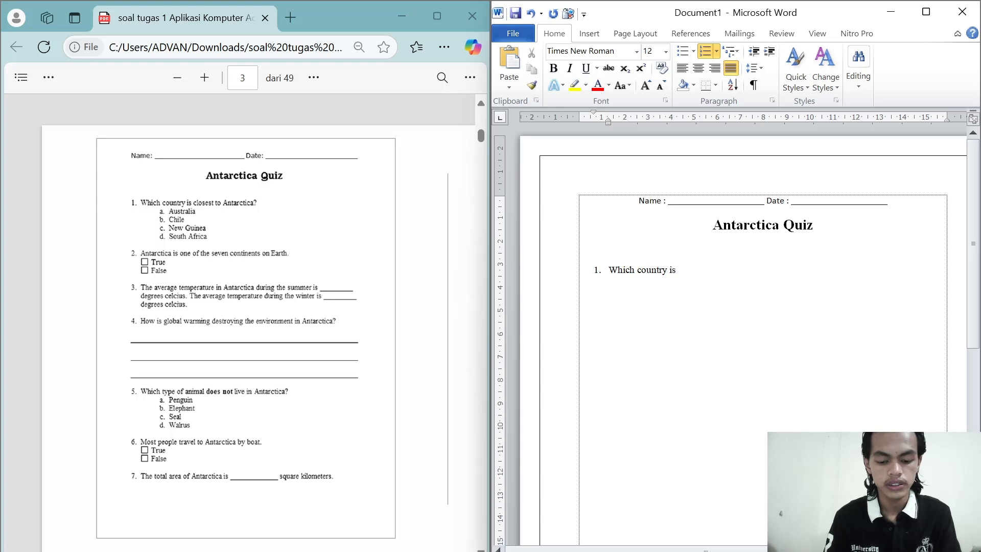
type("closest to")
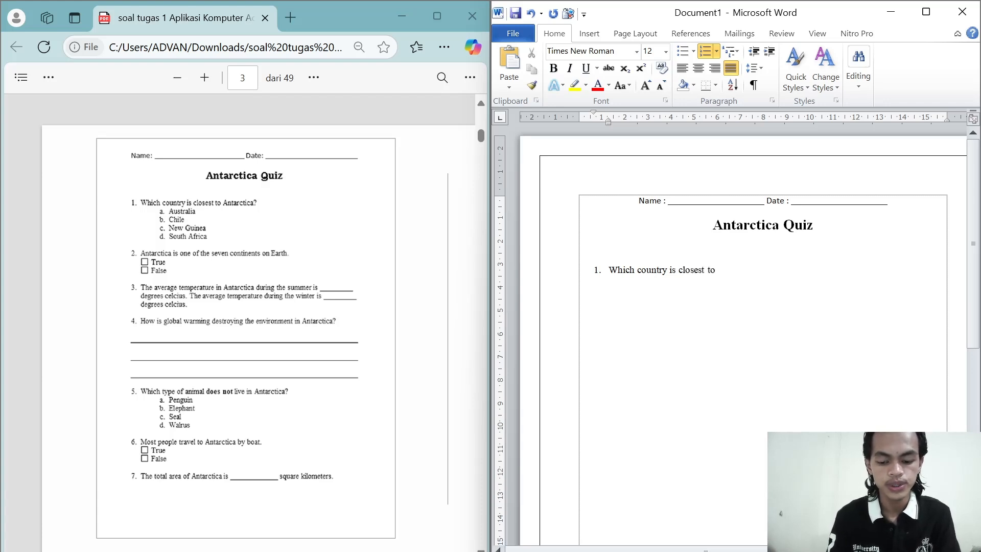
type(" Ant")
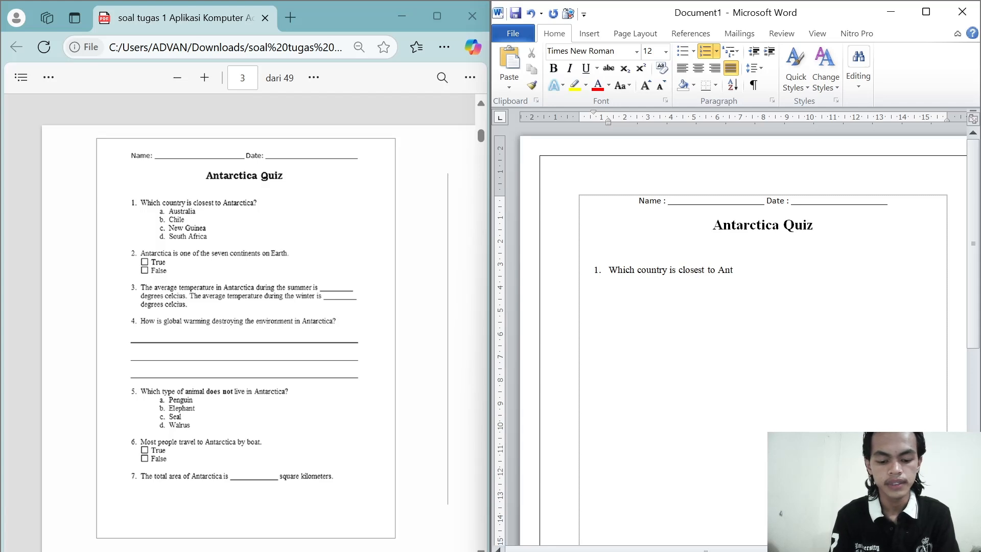
type("arctica?")
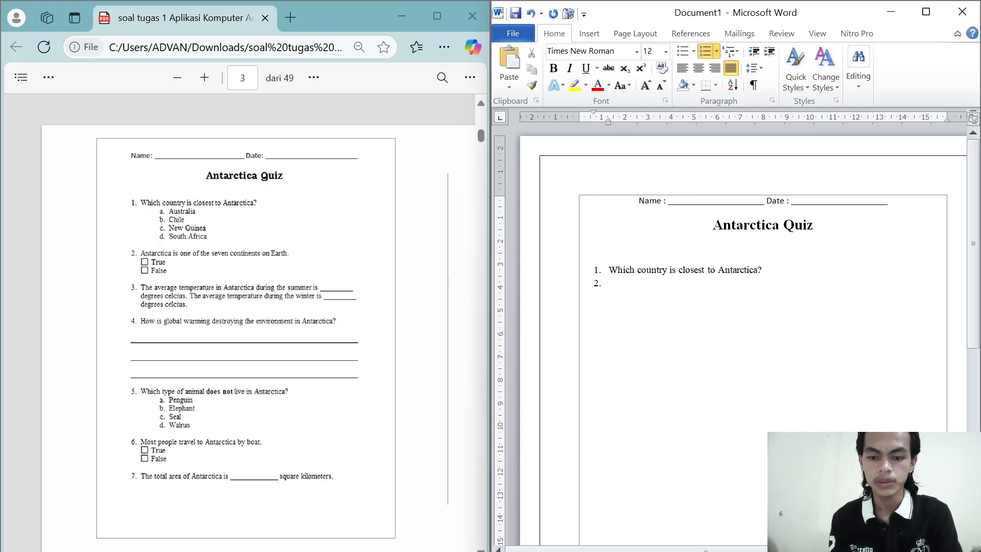
Step: Remove the number from the line below question 1 and start a lettered list in the a. b. c. format there
key("BackSpace")
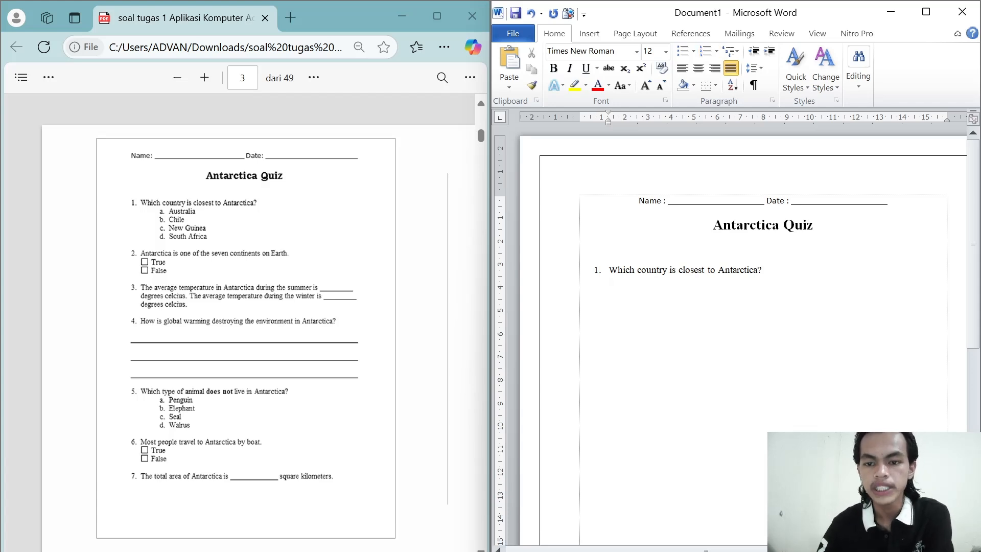
left_click(716, 52)
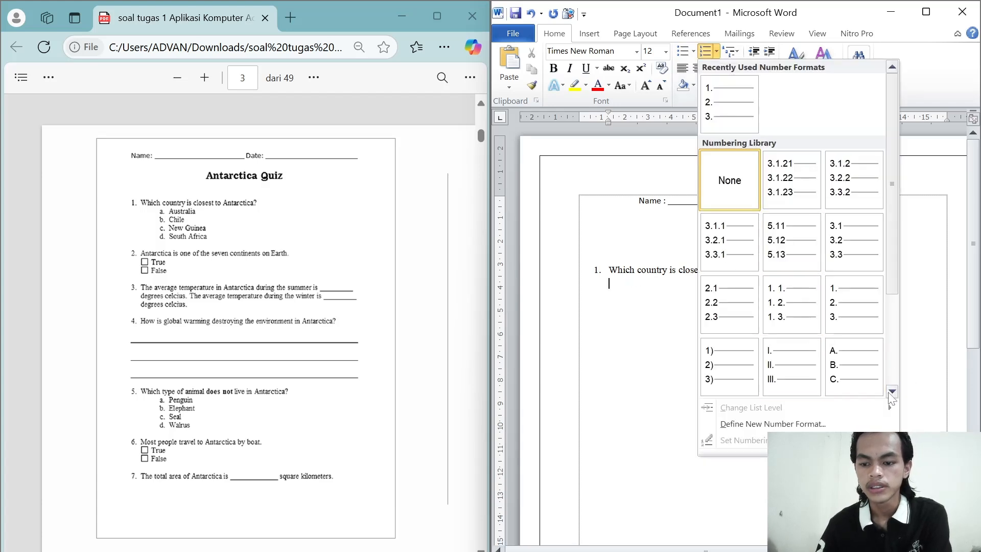
scroll(892, 384, "down", 1)
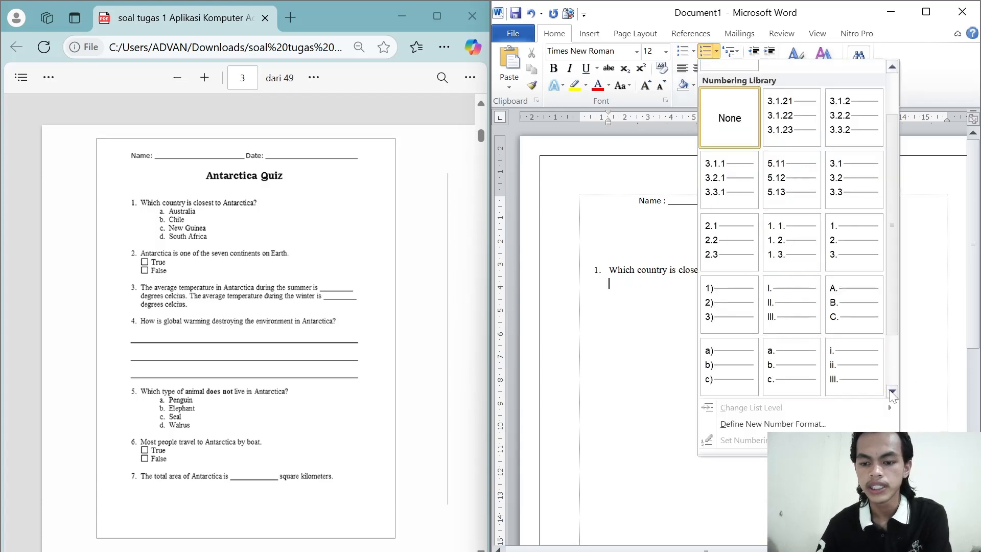
left_click(803, 379)
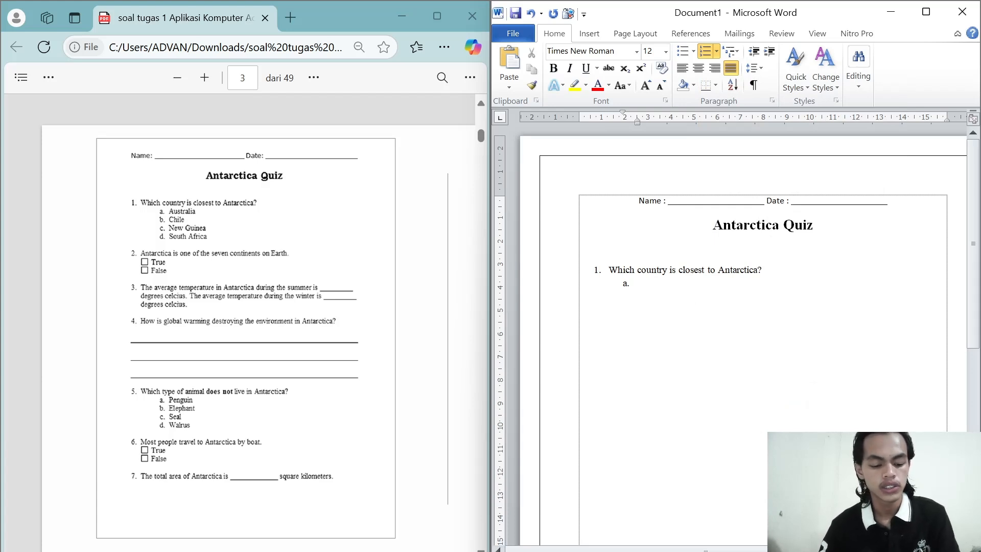
Step: Enter the four answer choices of question 1: Australia, Chile, New Guinea and South Africa
type("A")
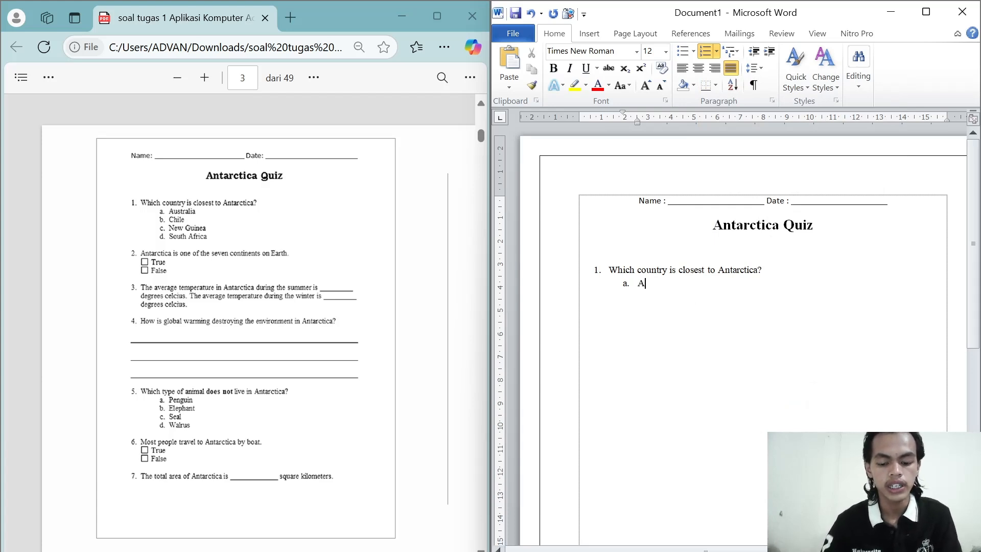
type("ustralia")
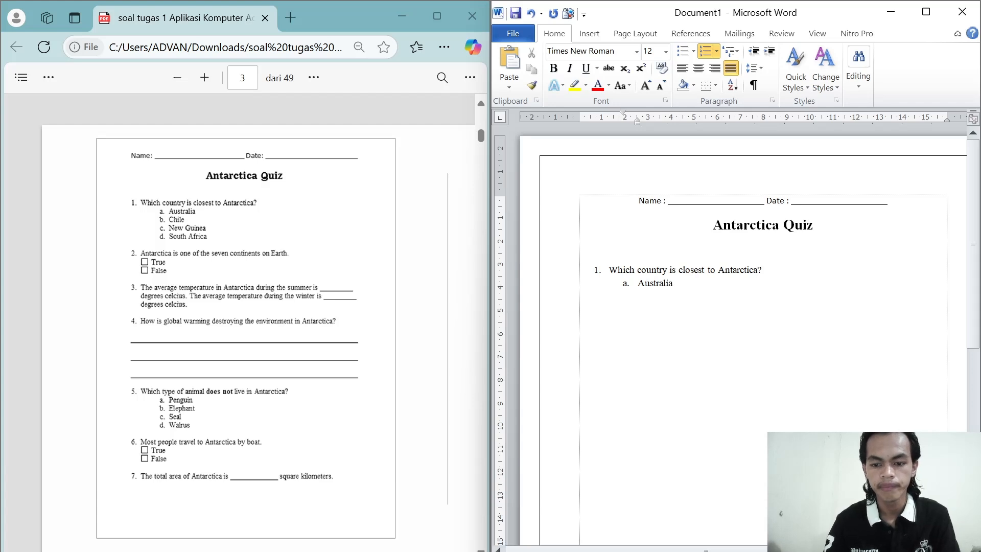
key("Return")
type("Chile")
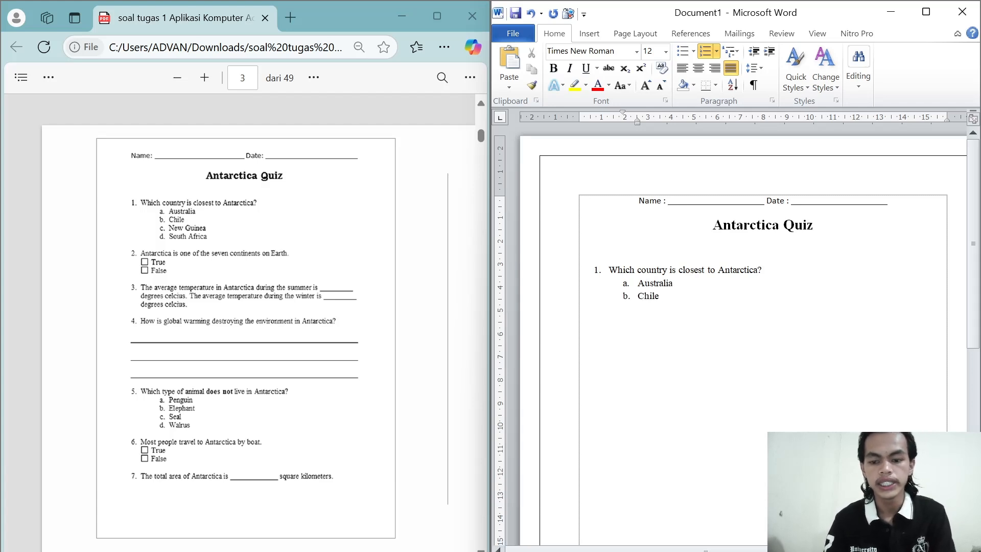
key("Return")
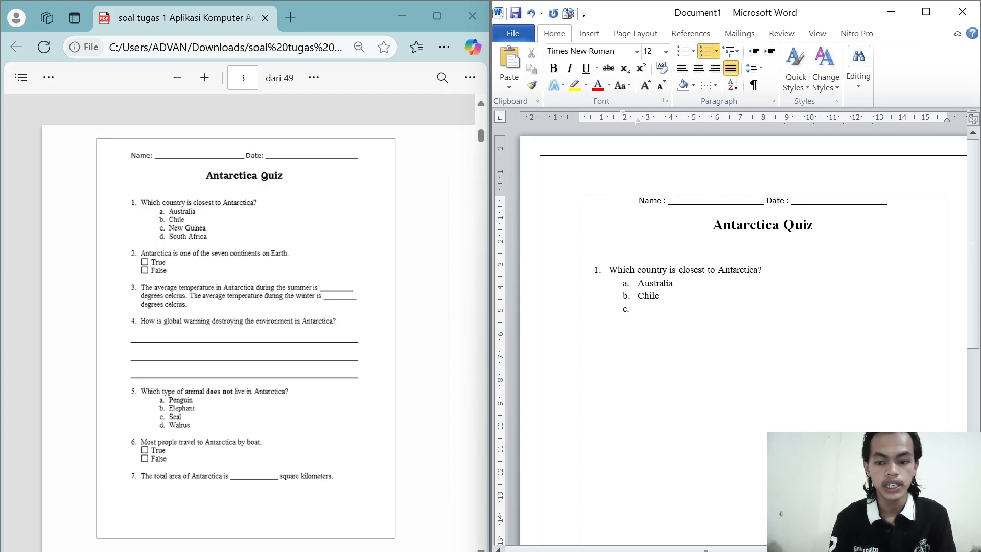
type("New Gu")
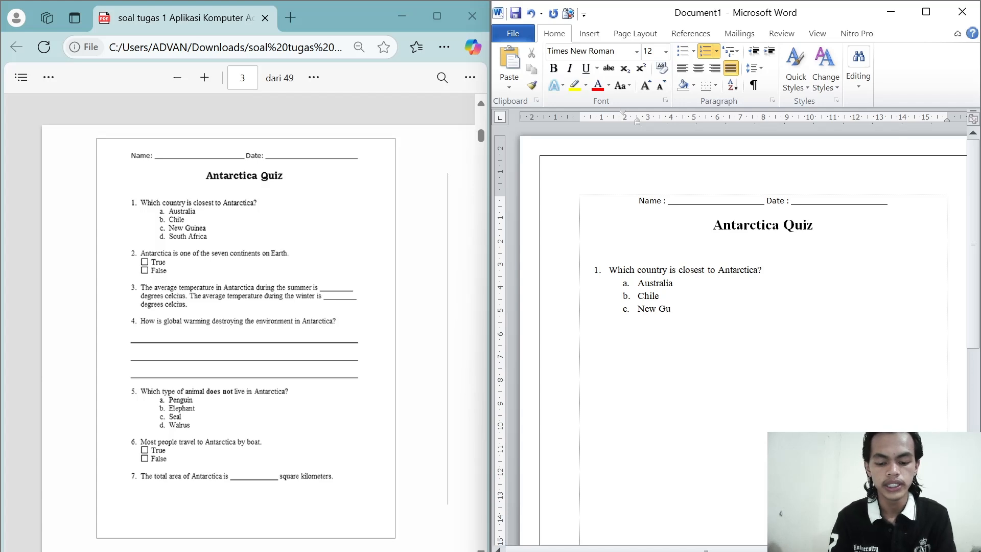
type("inea")
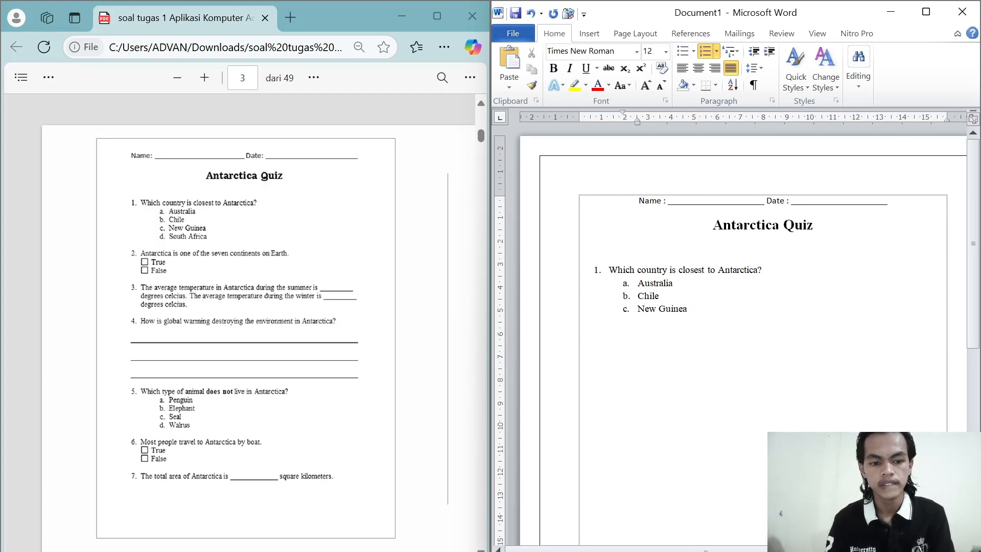
key("Return")
type("So")
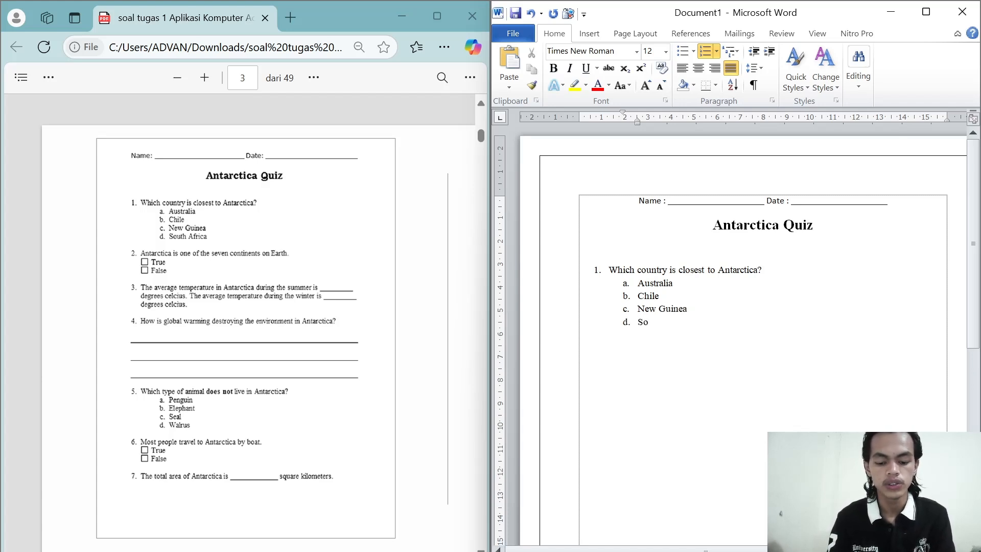
type("uth ")
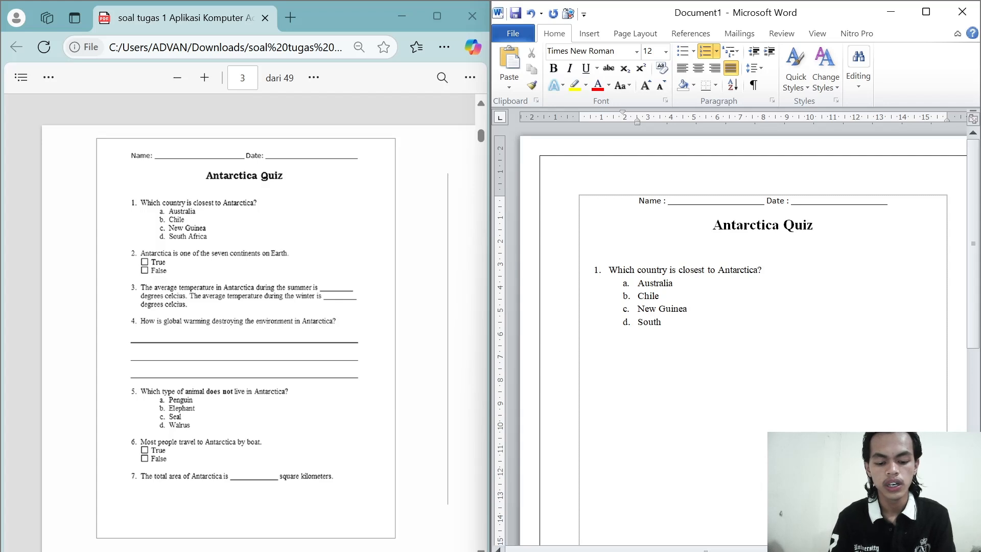
type("Af")
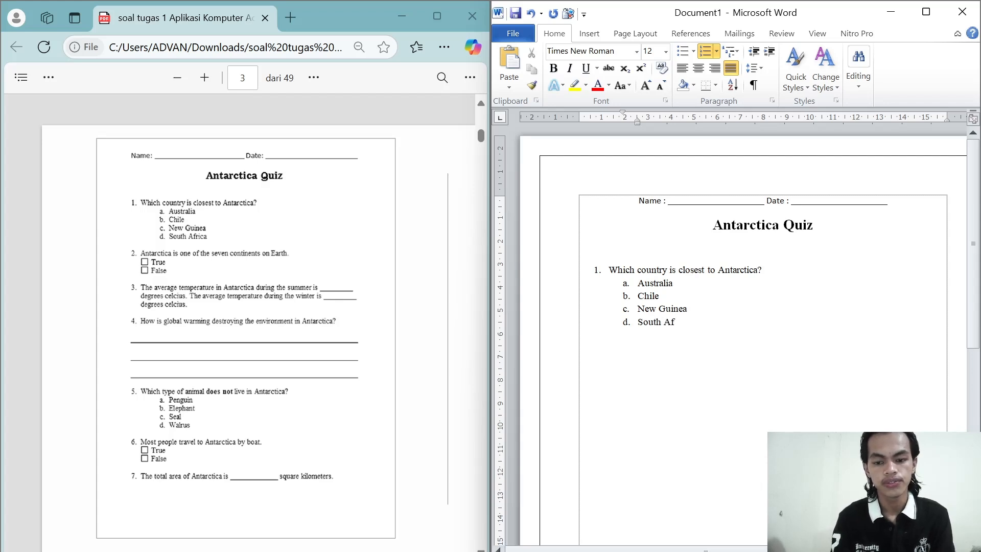
type("rica")
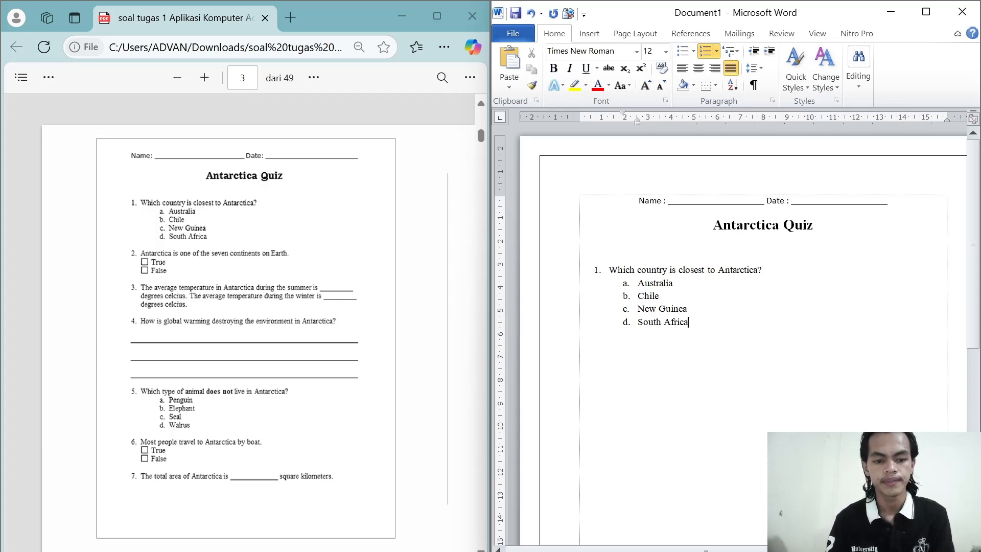
Step: End the lettered list, leave a blank line and apply the 1. 2. 3. numbering format for the second question
key("Return")
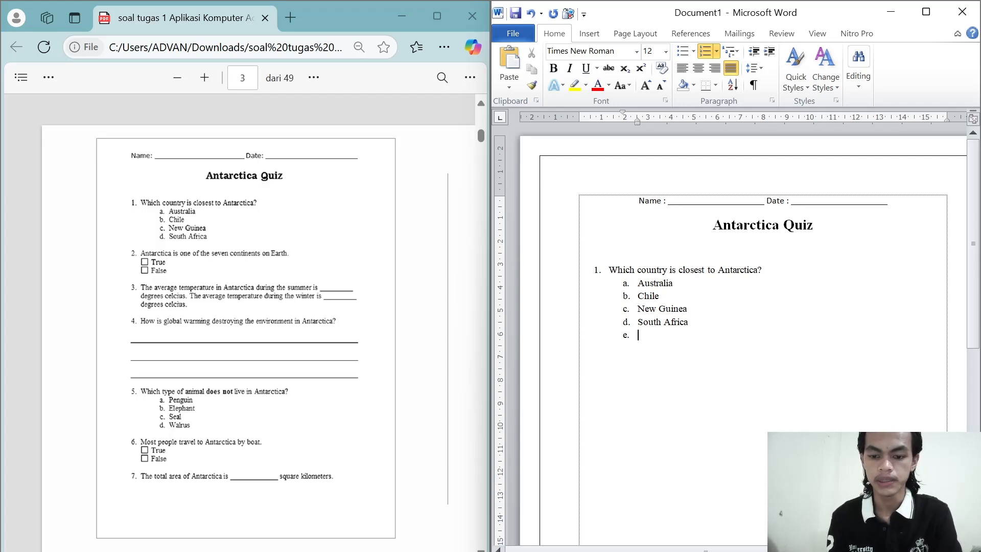
key("BackSpace")
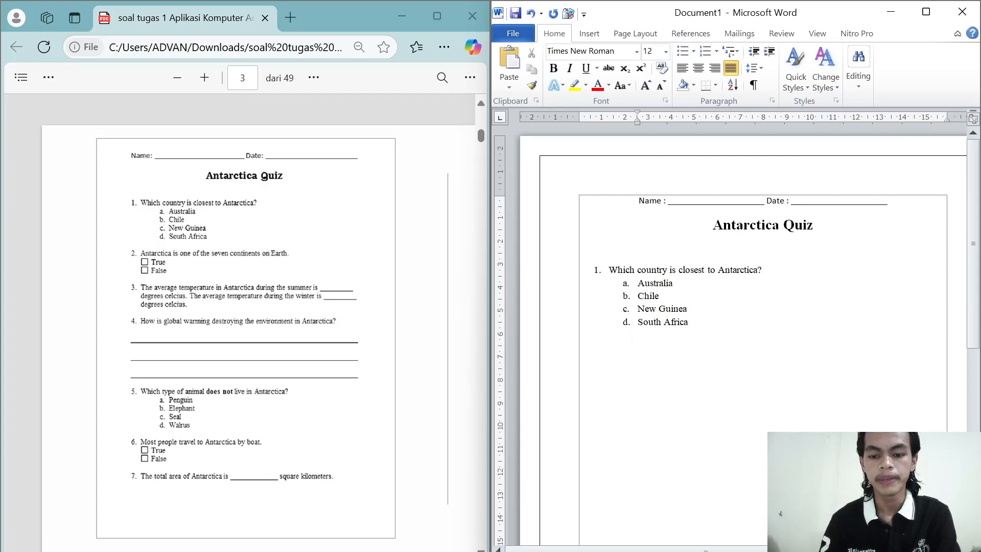
left_click(717, 51)
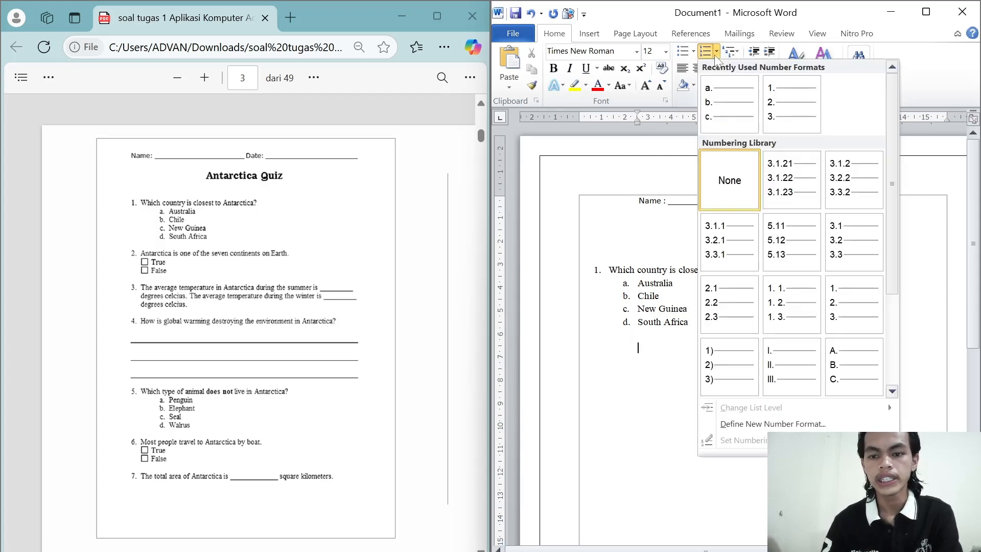
left_click(849, 309)
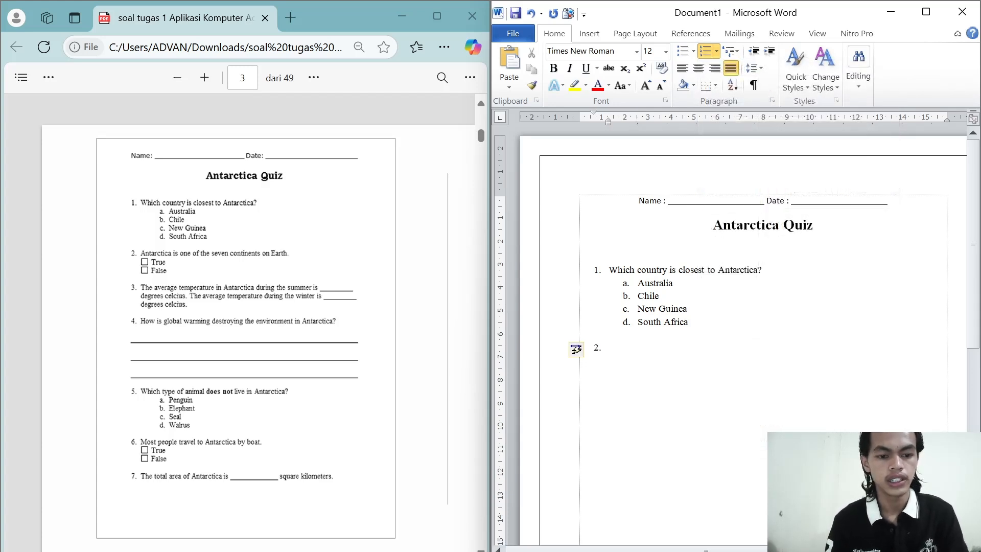
Step: Enter "Antarctica is one of the seven continents on Earth." as question 2 and add an unnumbered line below it
type("Antarct")
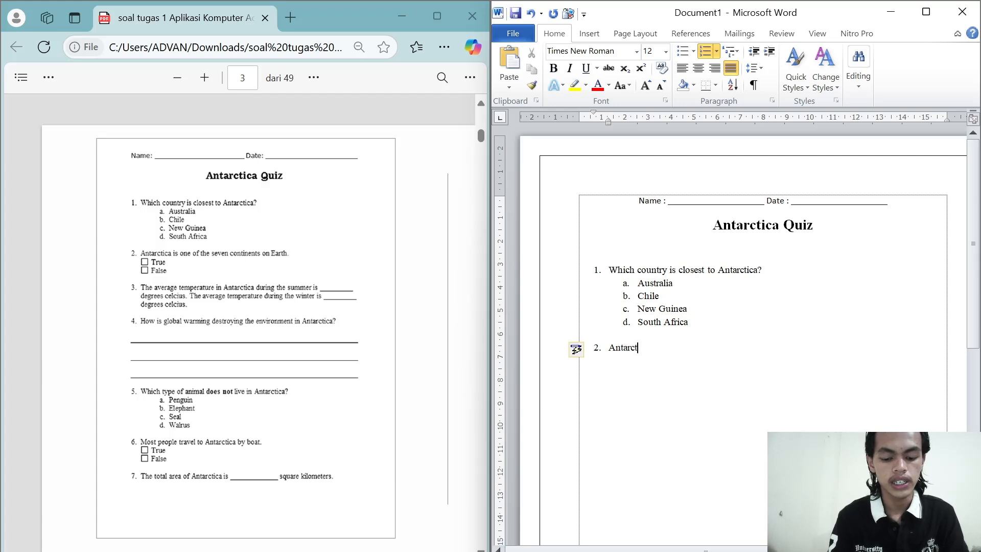
type("ica")
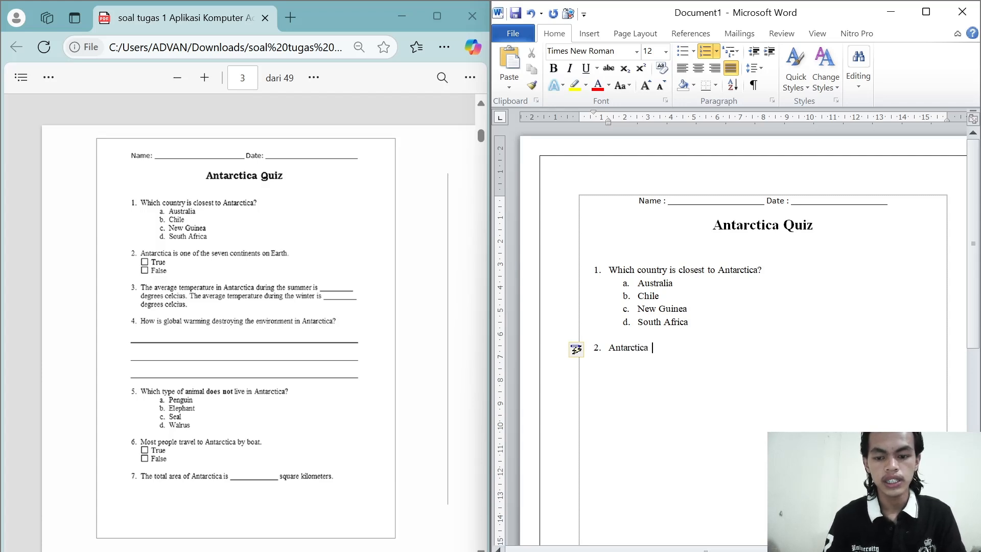
type(" is one ")
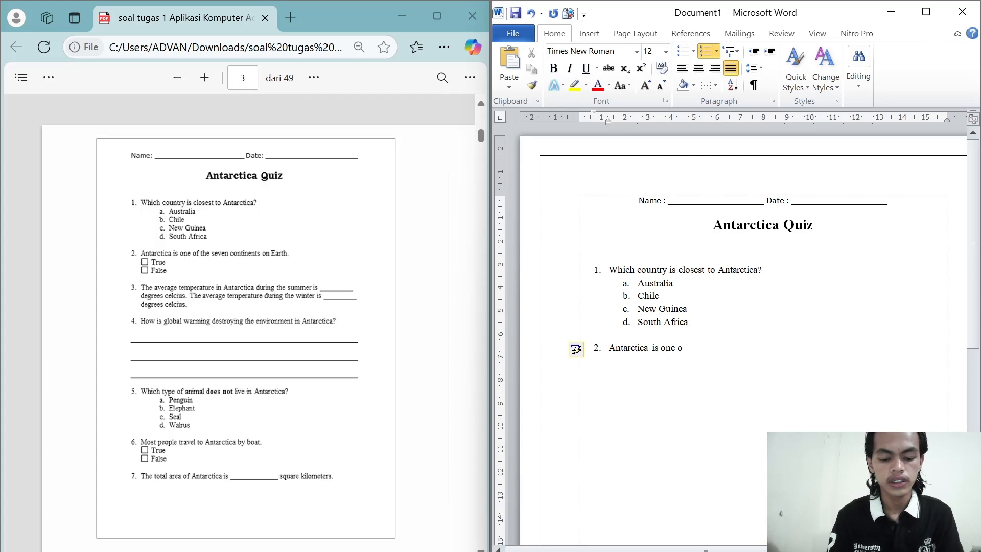
type("of the sevem")
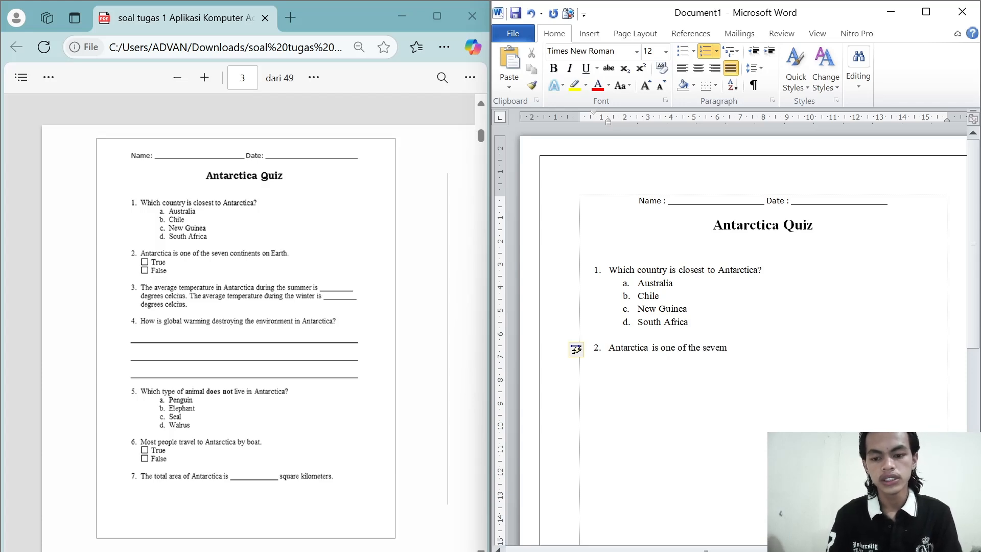
key("BackSpace")
type("n")
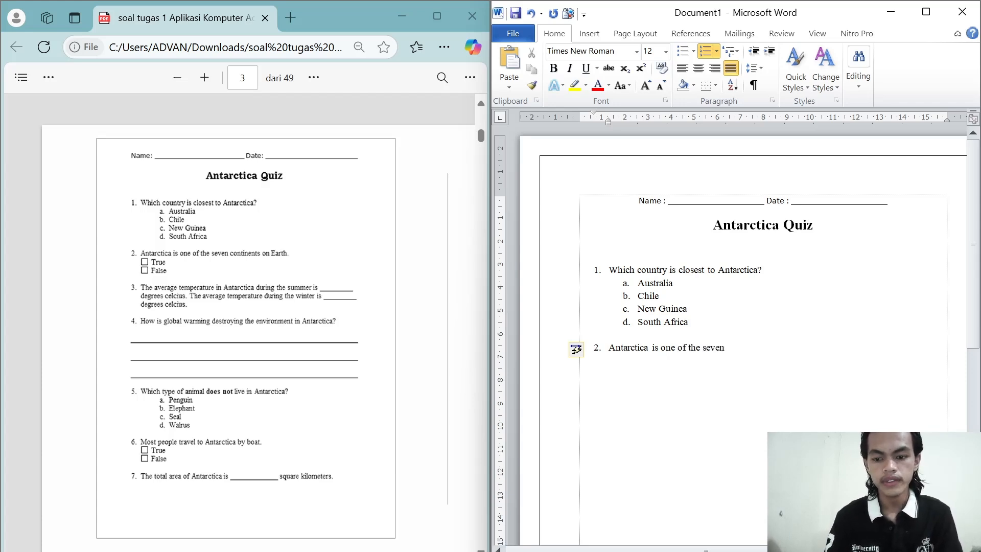
type(" continents")
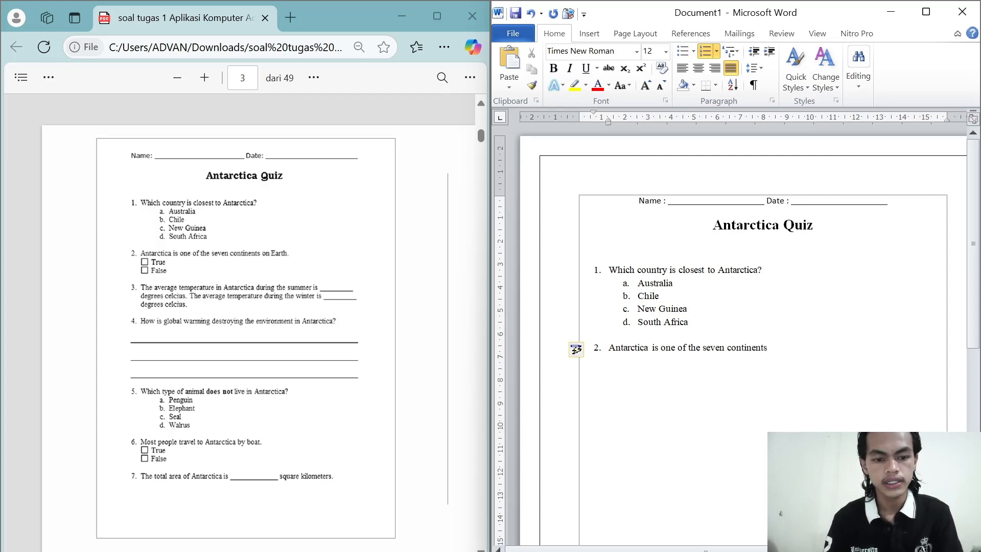
type(" on ea")
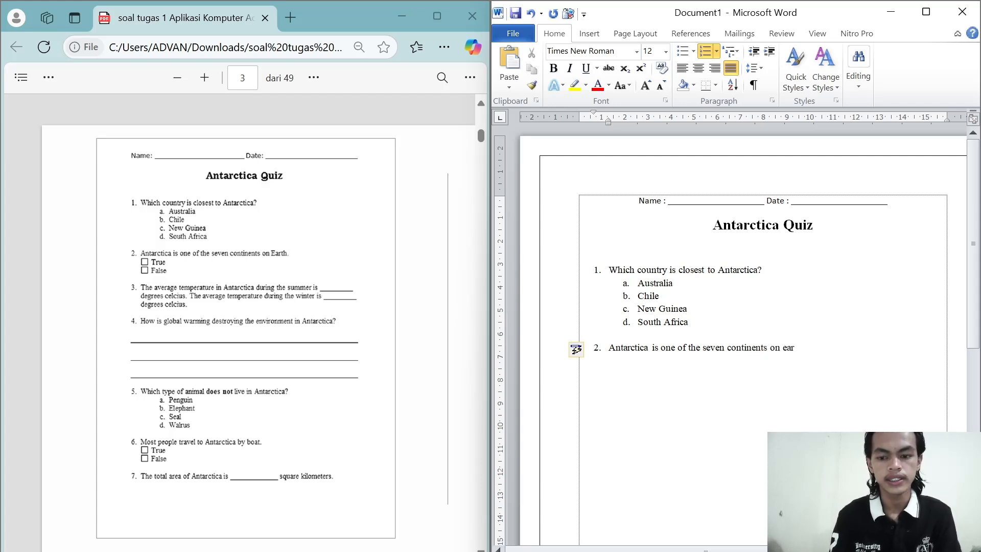
type("r")
key("BackSpace")
key("BackSpace")
key("BackSpace")
type("E")
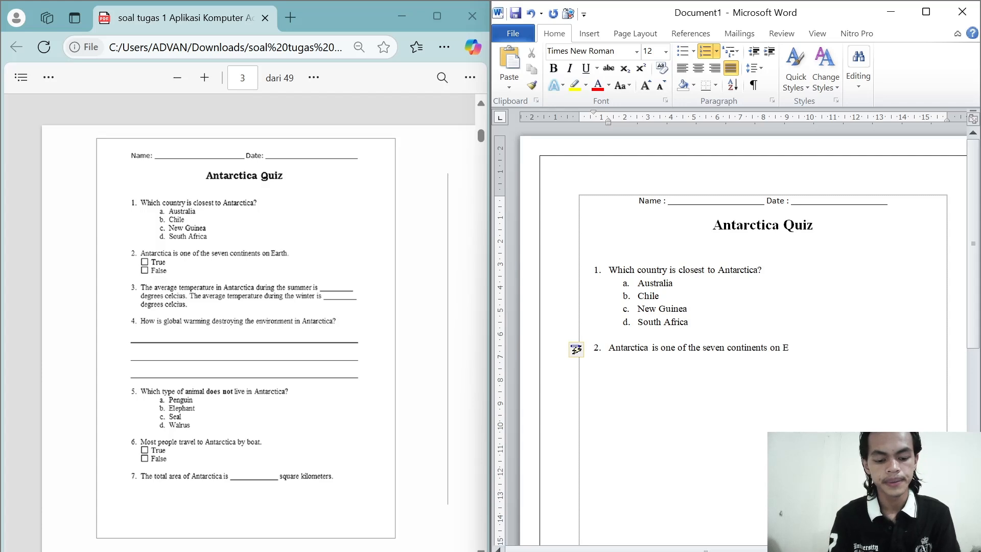
type("arth.")
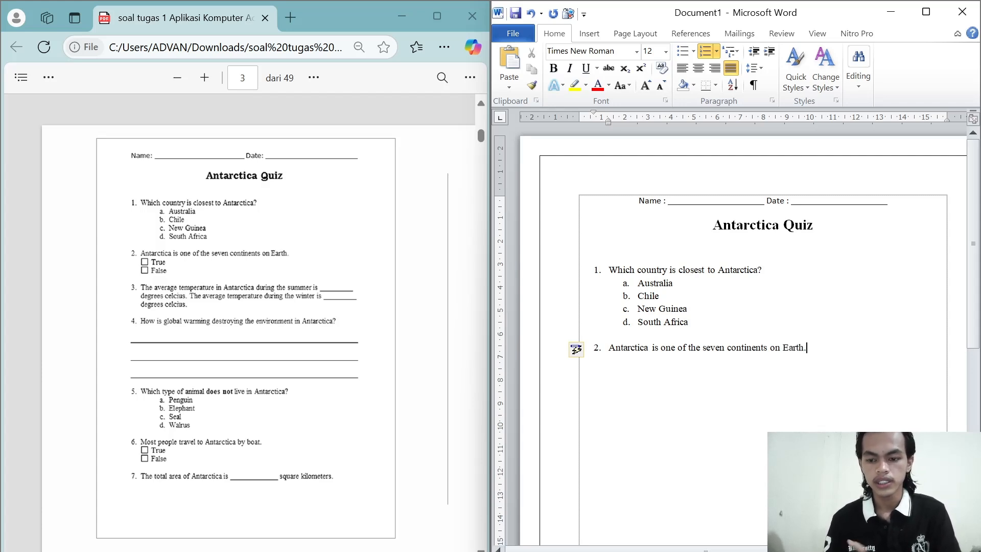
key("Return")
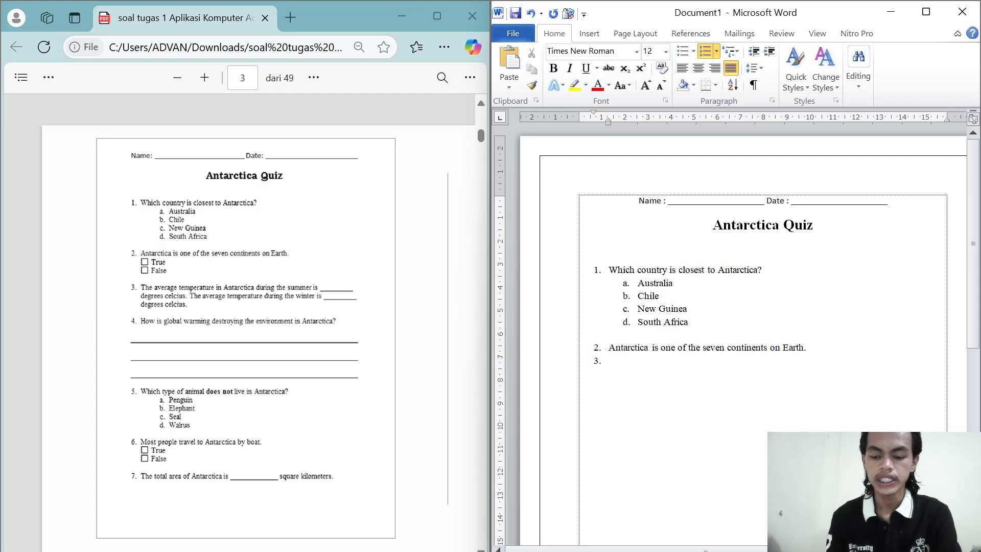
key("BackSpace")
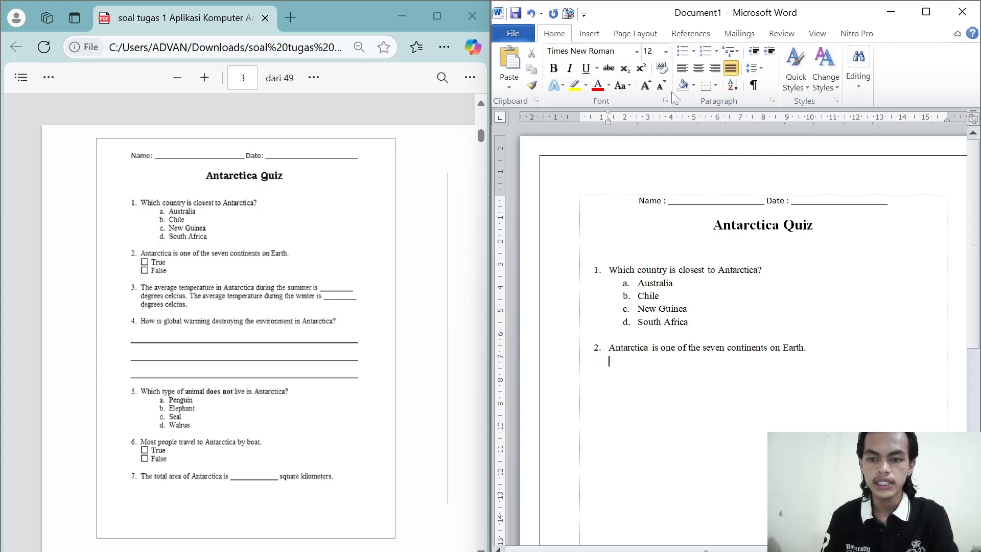
Step: Start a bulleted list with the empty square bullet below question 2 and enter the answer choices True and False
left_click(693, 52)
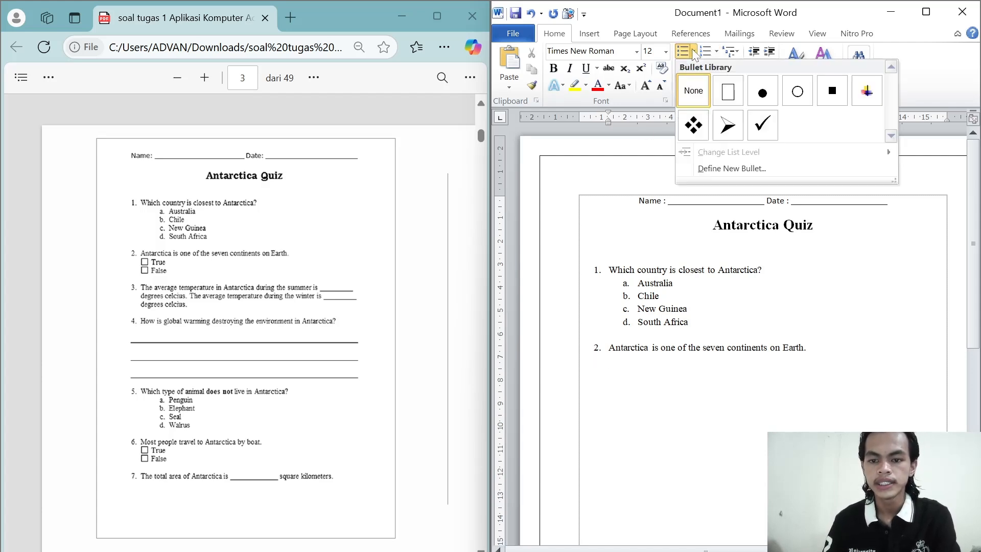
left_click(729, 90)
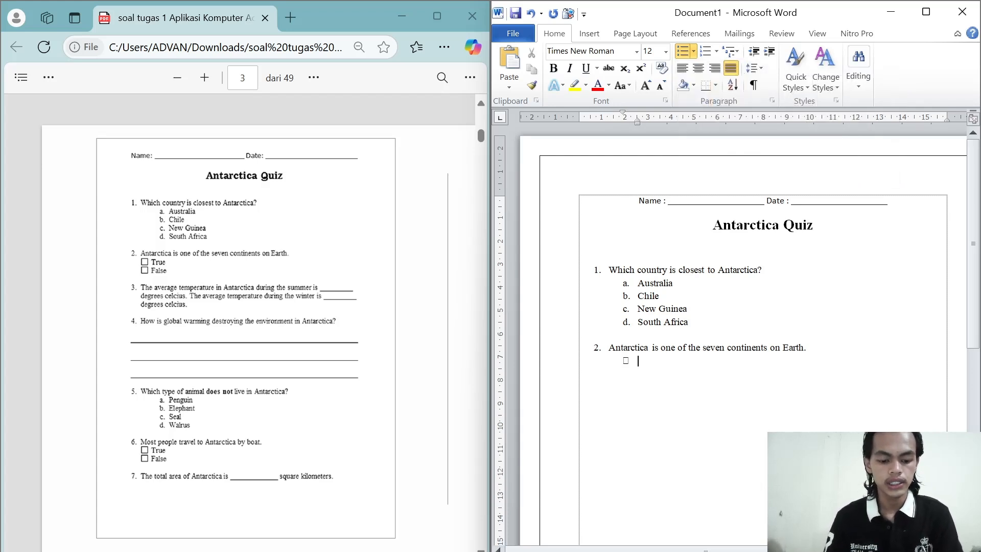
type("True")
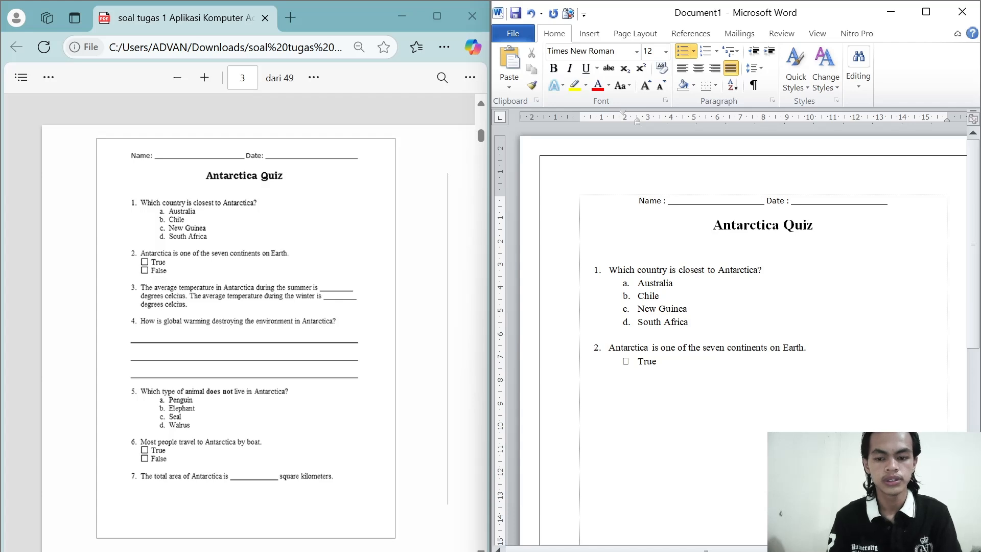
key("Return")
type("Fa")
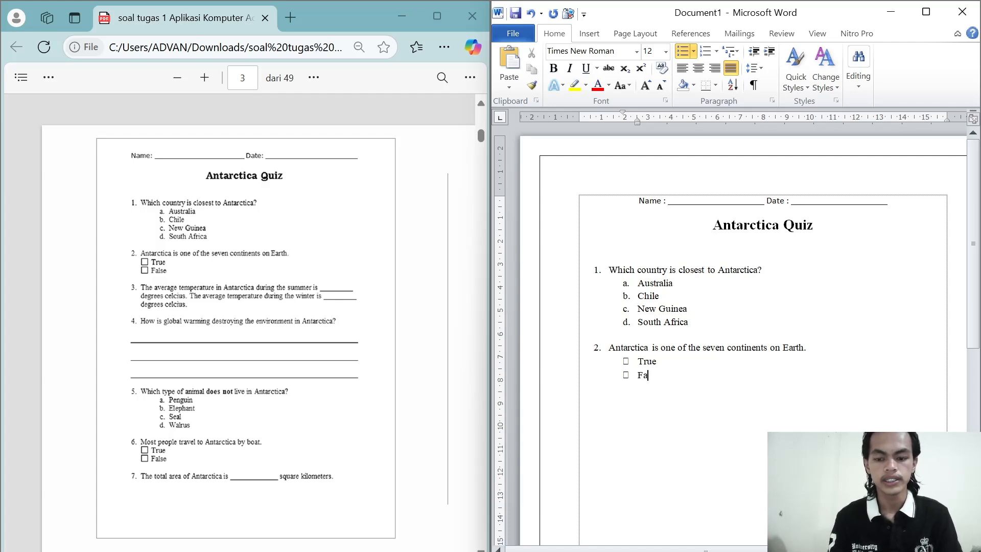
type("kse")
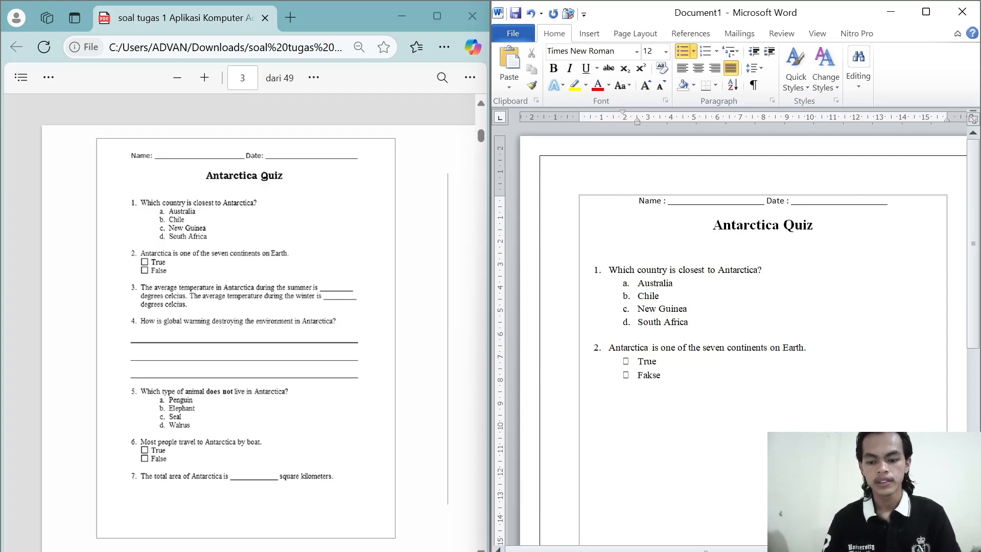
key("BackSpace")
key("BackSpace")
key("BackSpace")
type("lse")
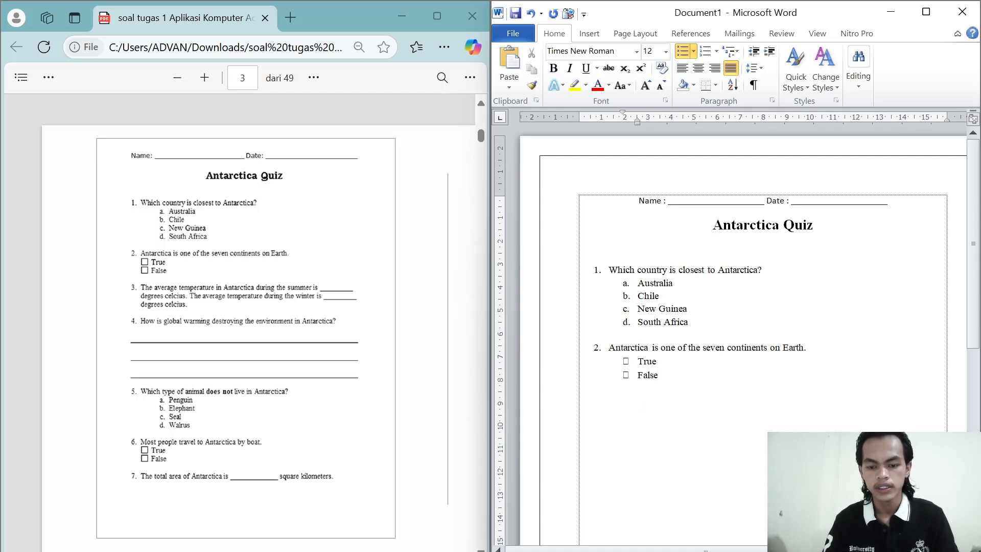
Step: Make the square bullets of the True and False choices bold
left_click_drag(637, 361, 633, 374)
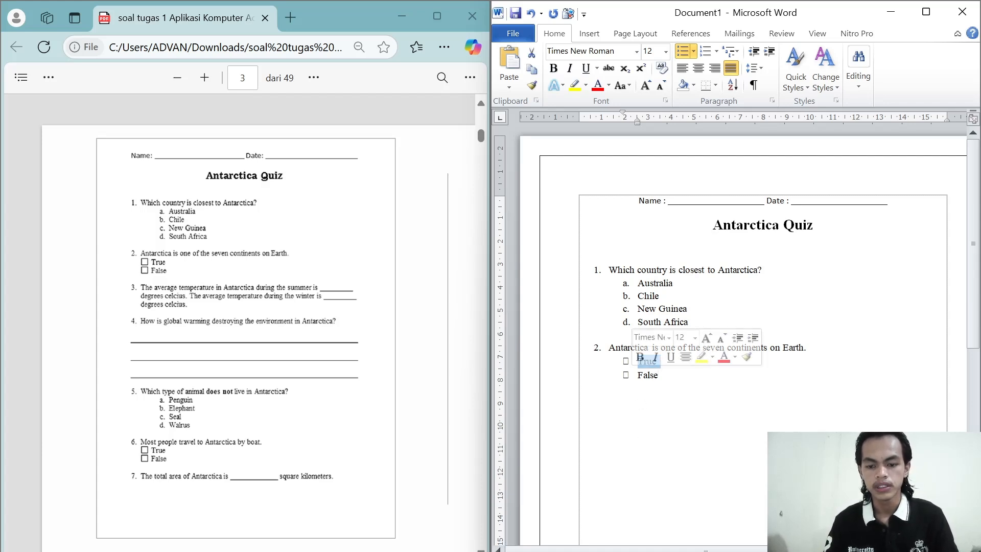
left_click(625, 375)
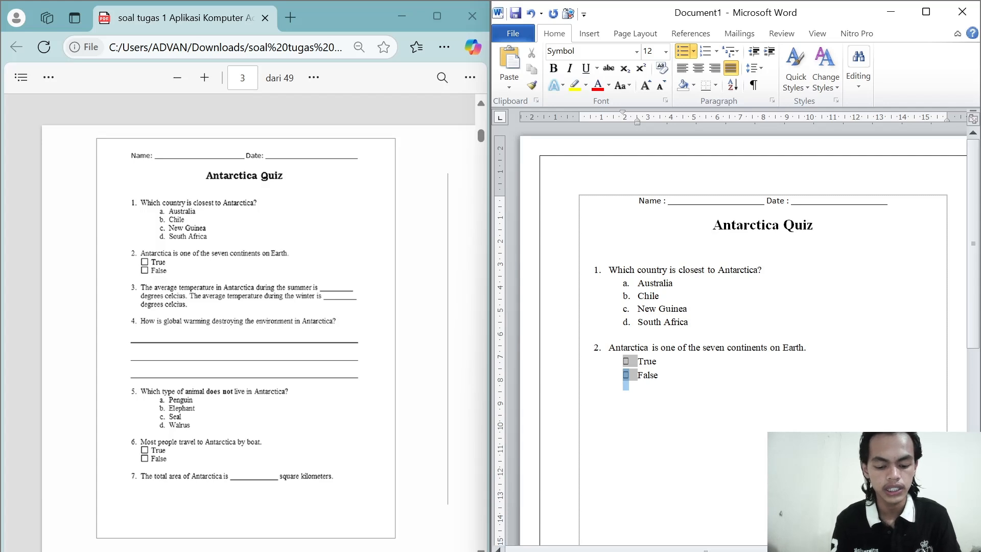
key("ctrl+b")
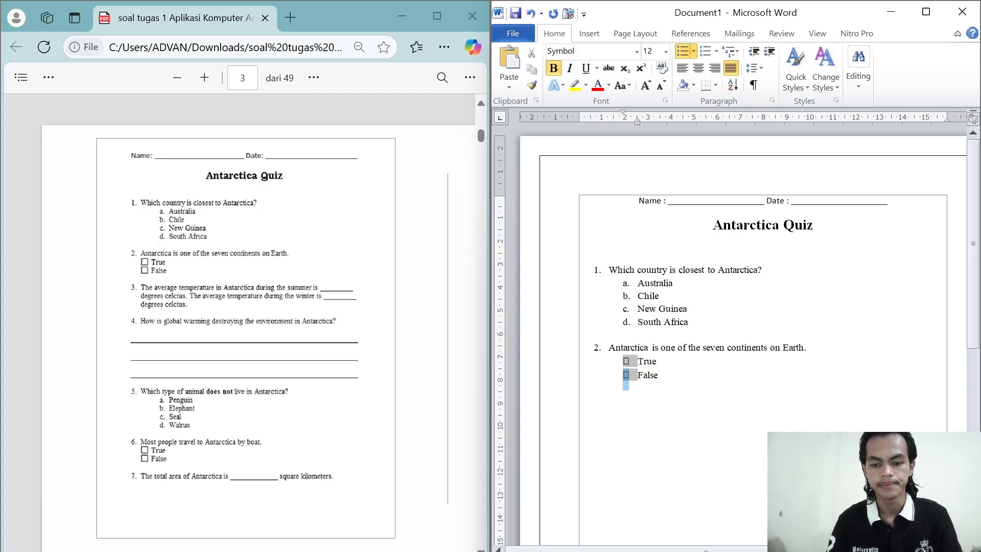
left_click(659, 375)
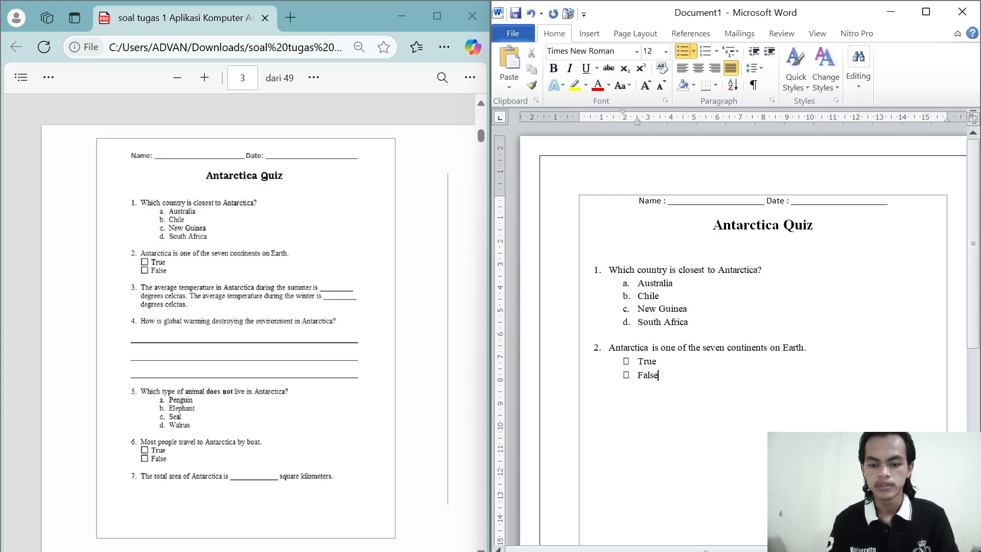
Step: End the bulleted list, leave a blank line and apply the 1. 2. 3. numbering format for the third question
key("Return")
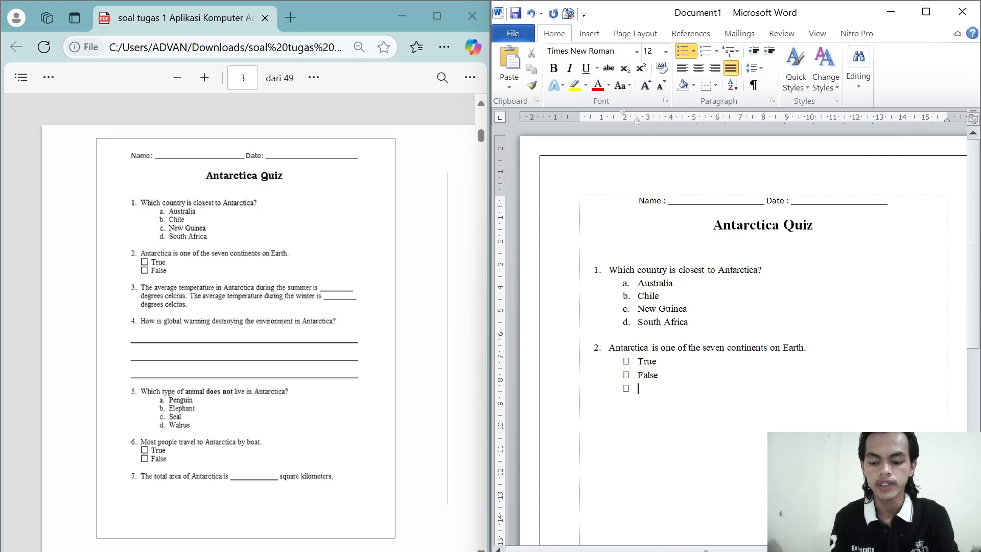
key("BackSpace")
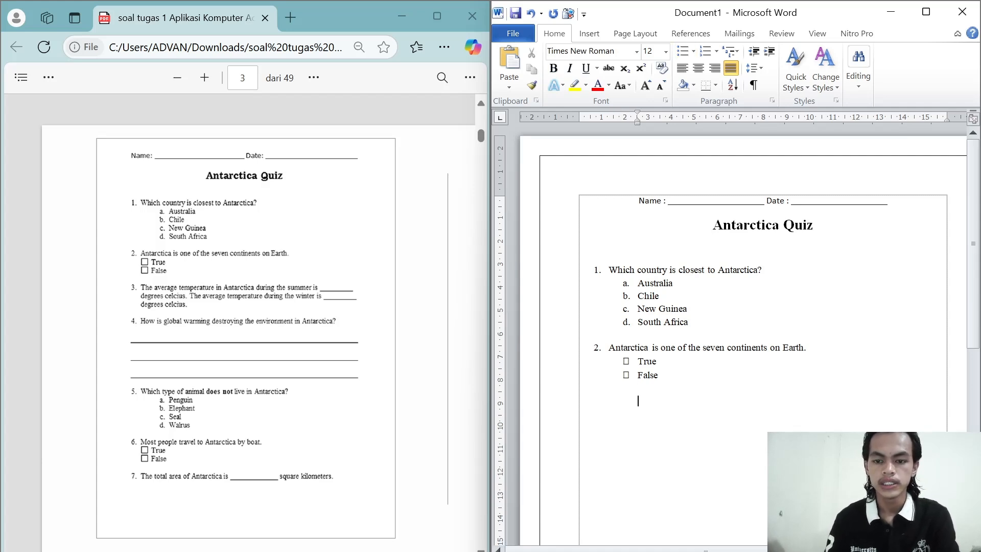
left_click(716, 52)
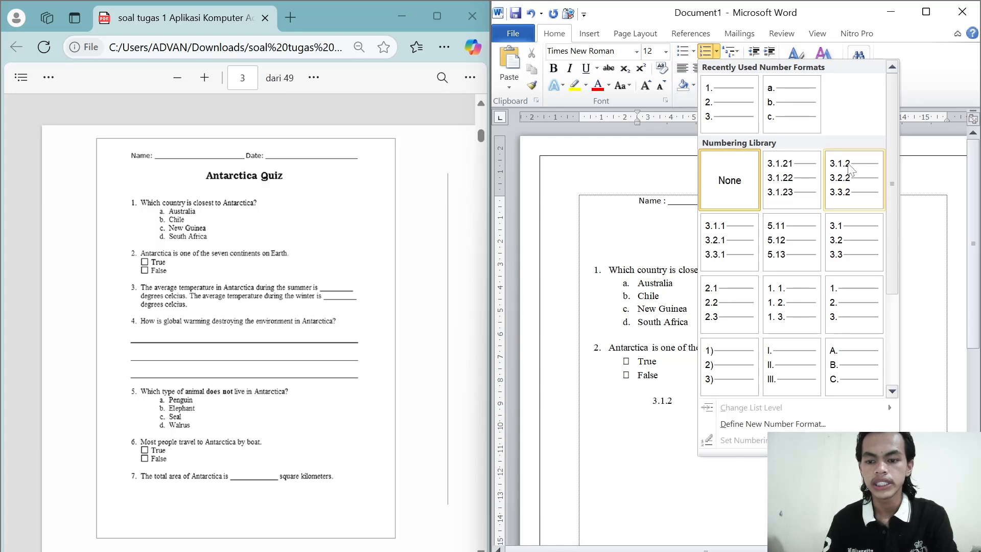
left_click(859, 309)
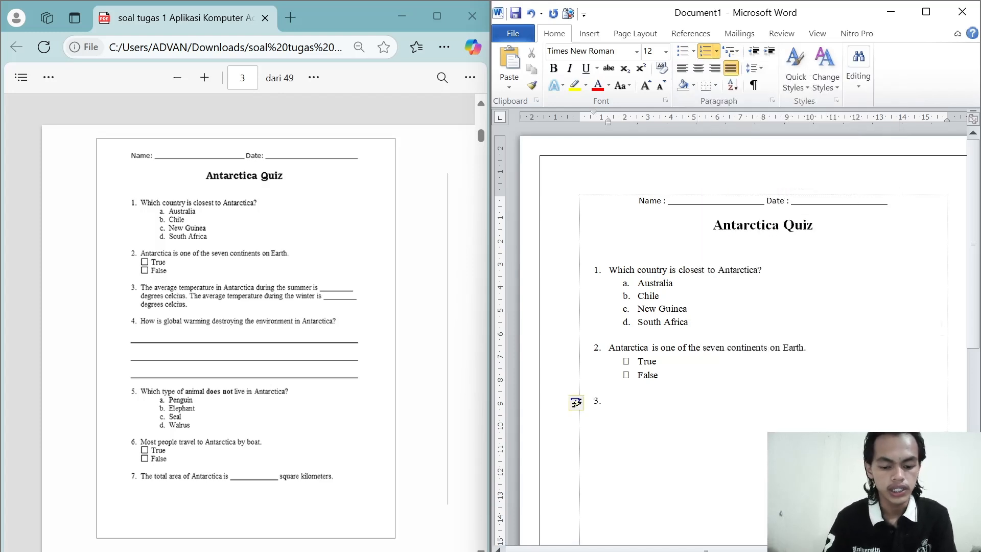
Step: Enter "The average temperature in Antarctica during the summer is" followed by an underscore blank as question 3
type("The A")
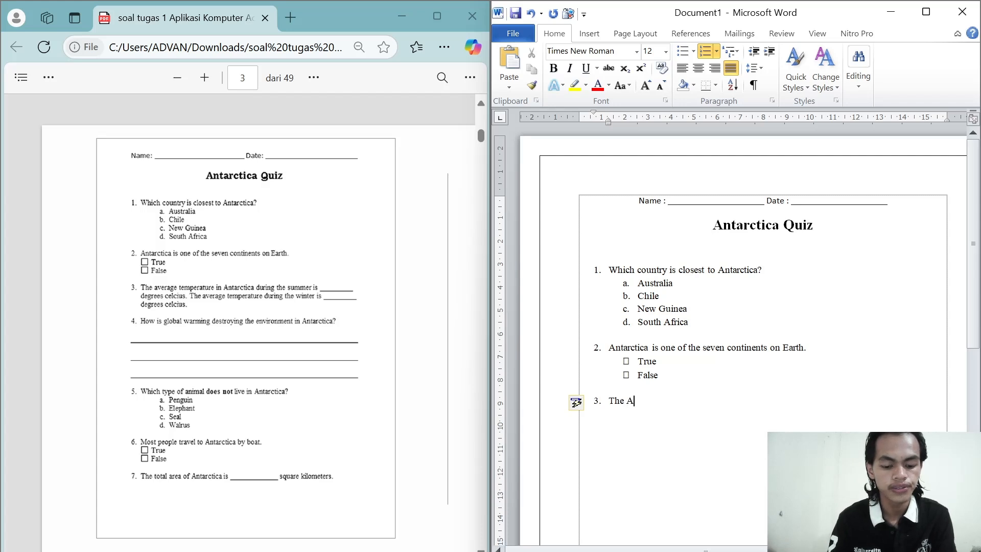
key("BackSpace")
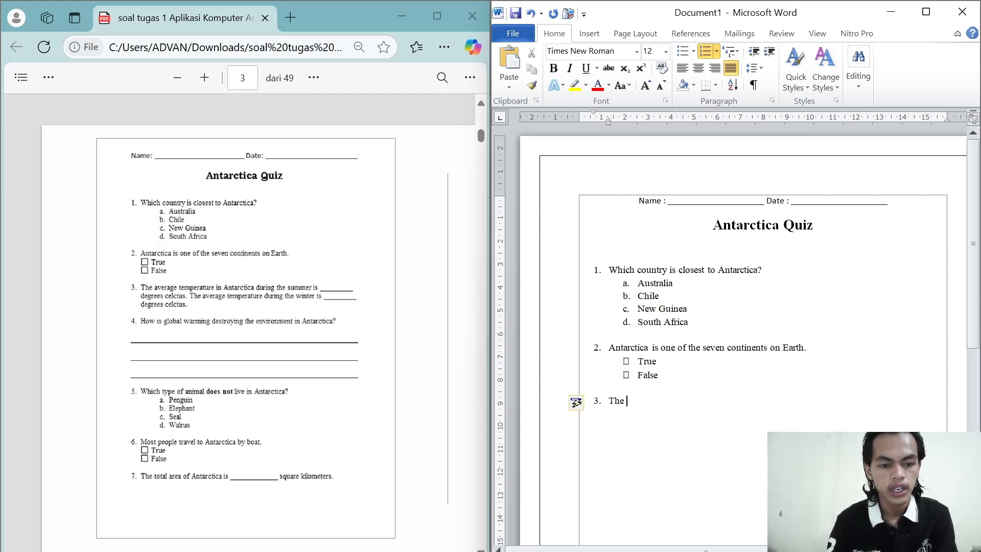
type("aver")
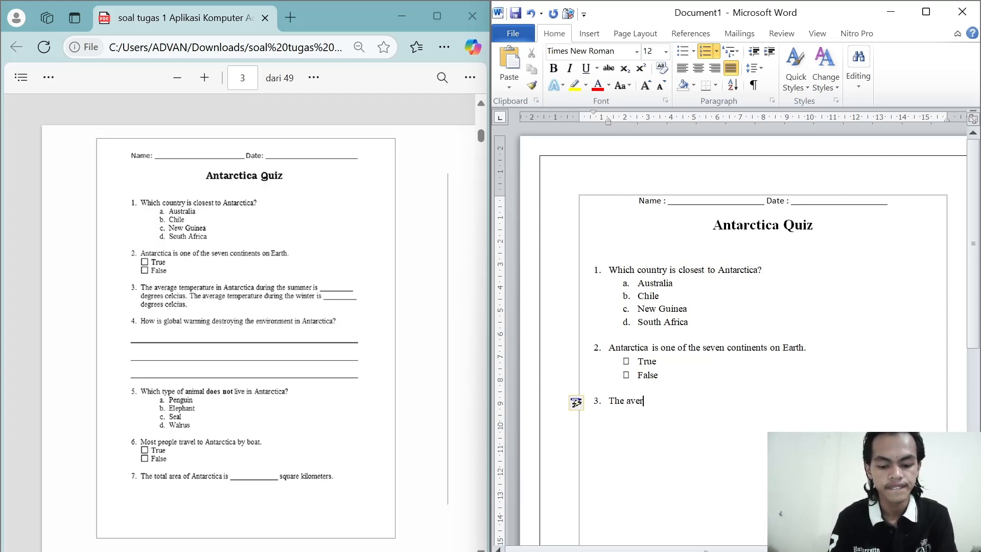
type("age")
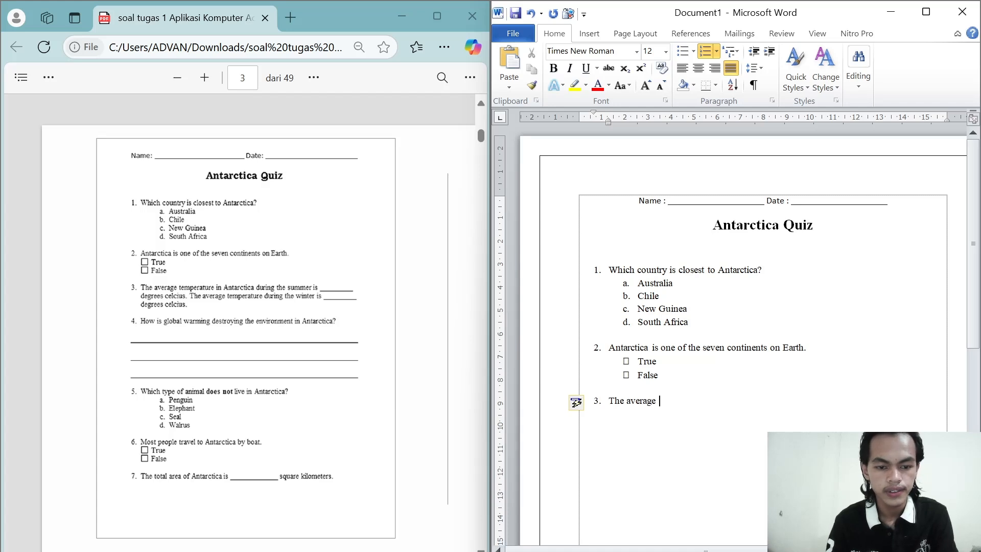
type(" temp")
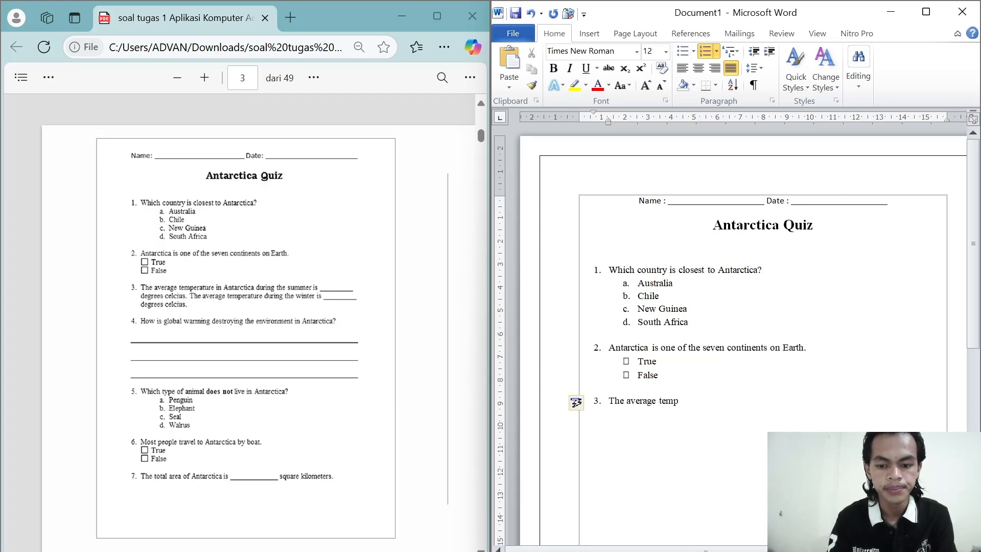
type("eratu")
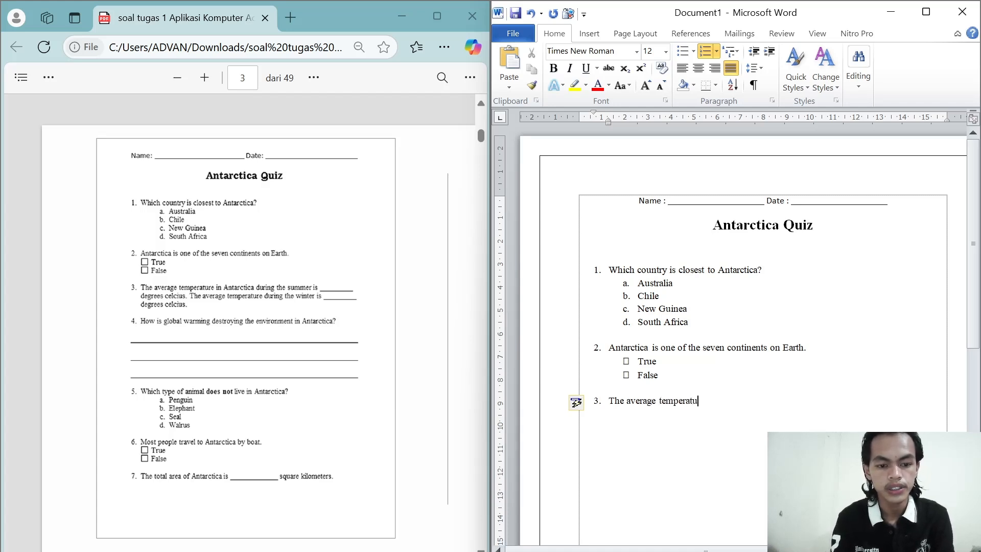
type("re in An")
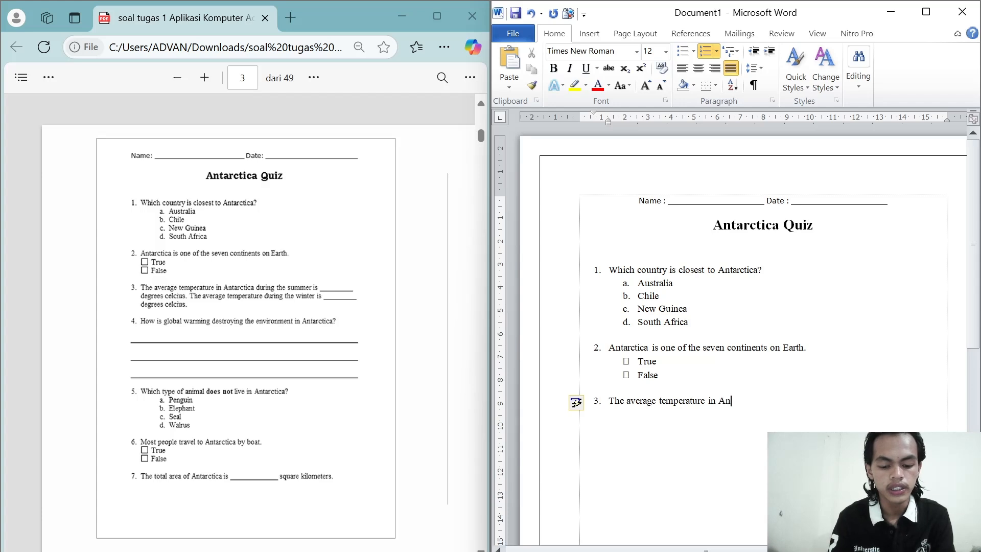
type("tarcti")
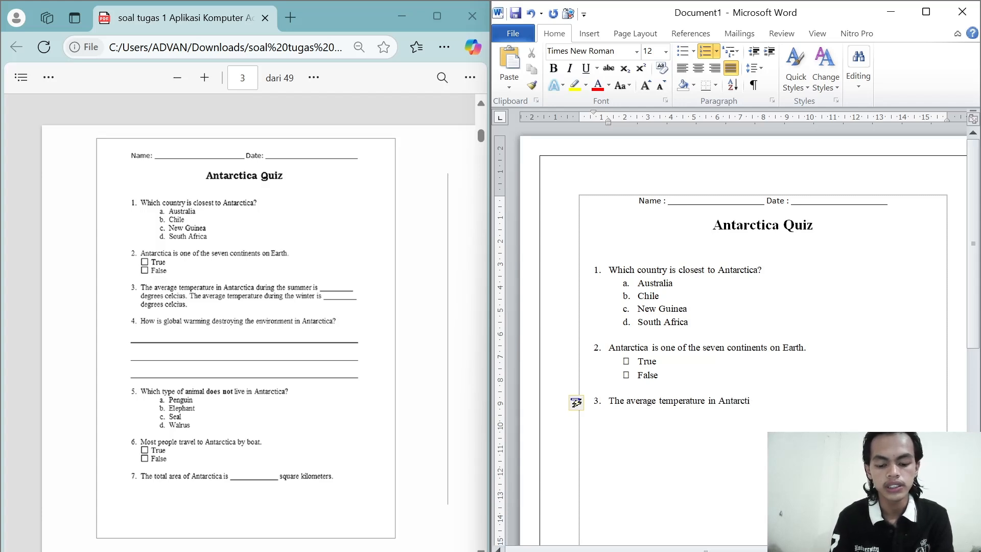
type("ca during")
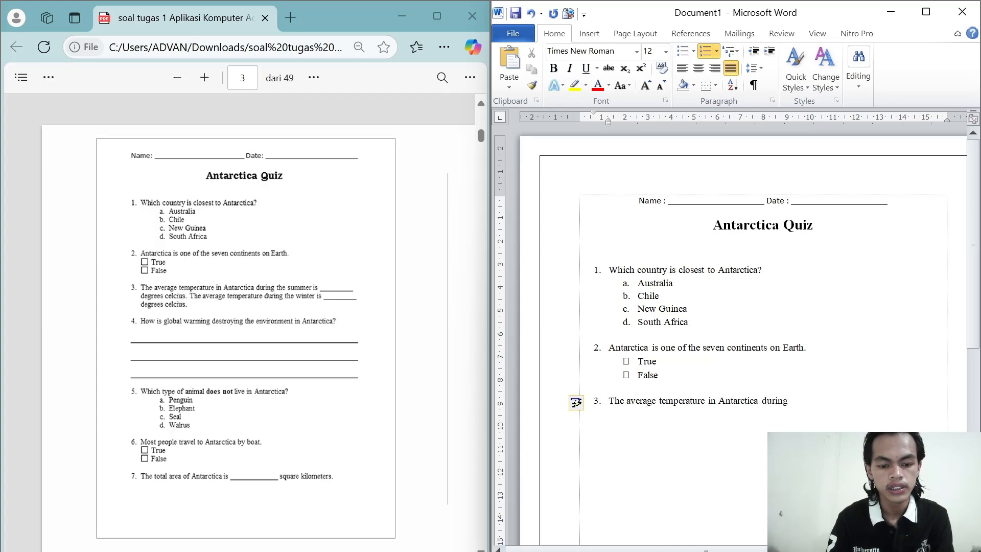
type(" the summ")
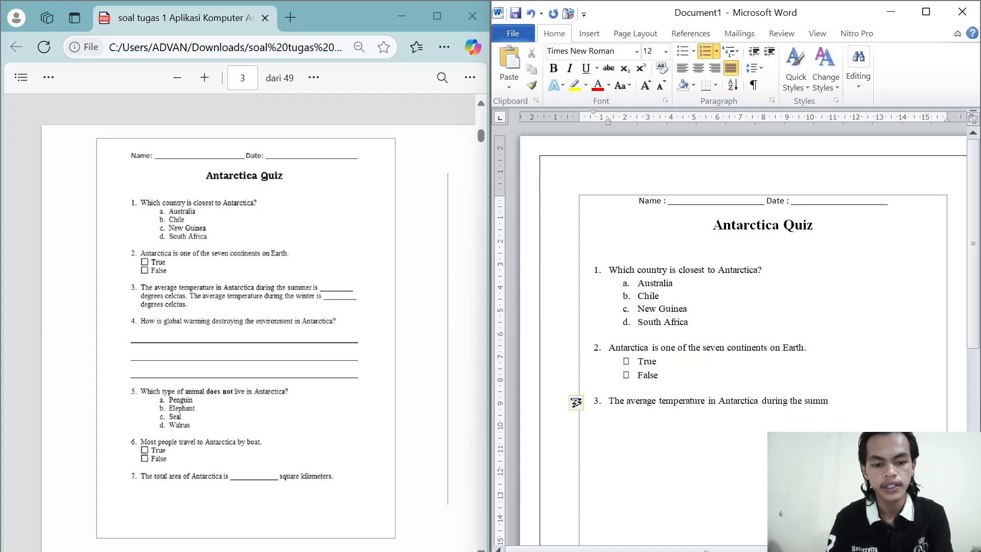
type("er is")
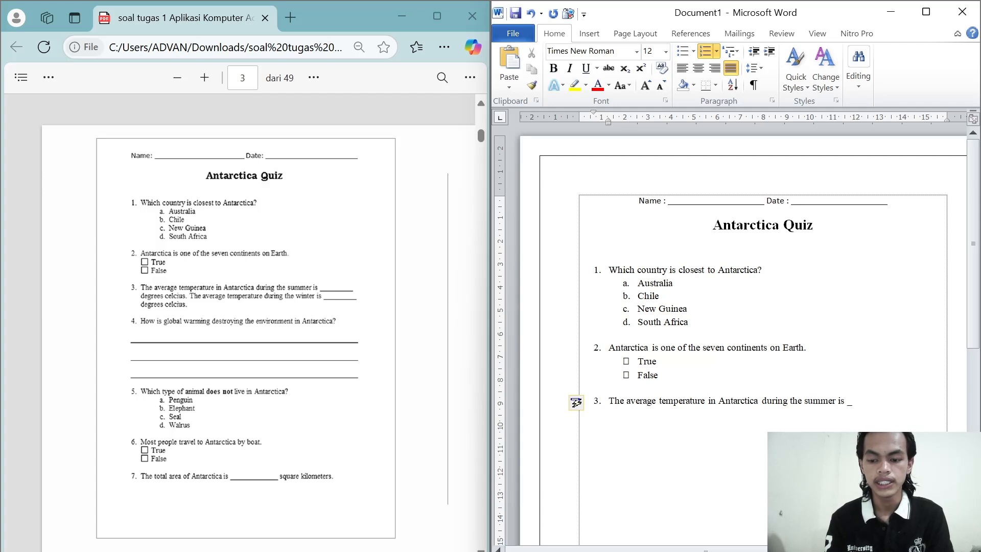
type("_______")
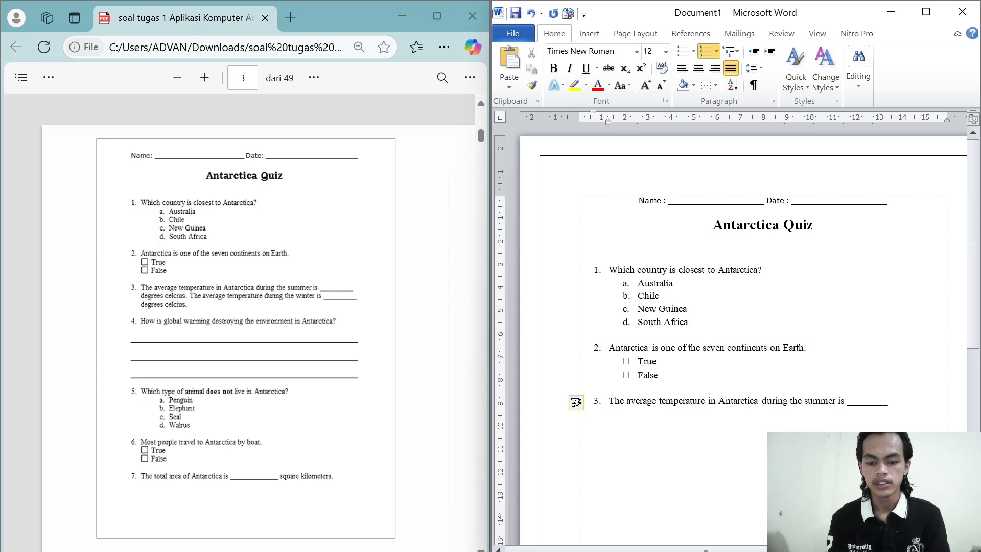
Step: Continue question 3 on an unnumbered line below it with the word "degrees"
key("Return")
key("BackSpace")
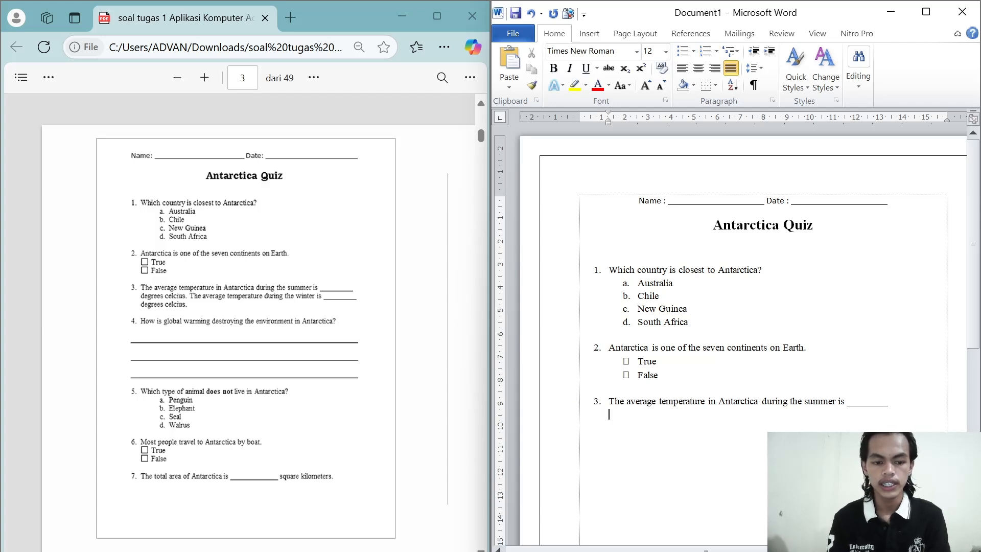
type("der")
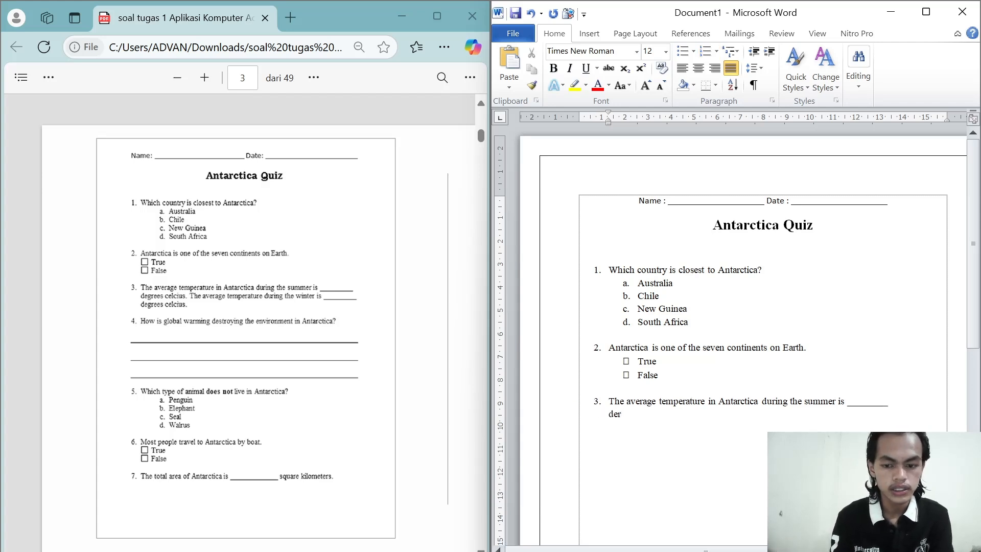
key("BackSpace")
type("d")
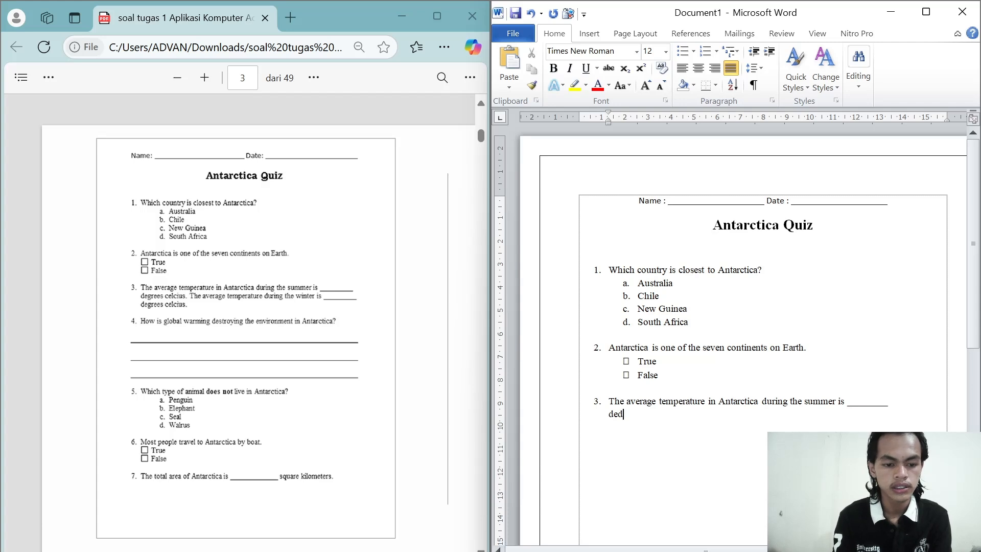
type("rees")
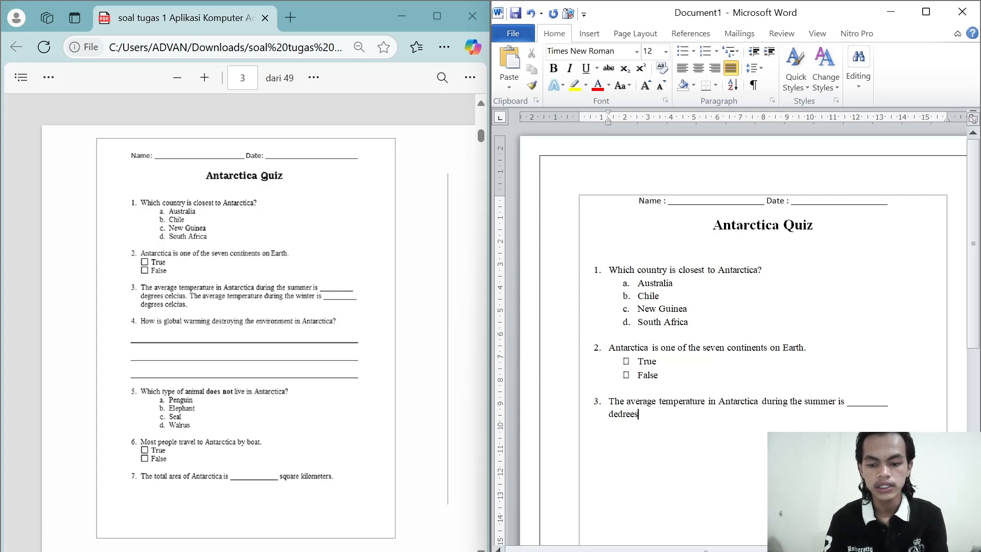
key("Left")
key("Left")
key("Left")
key("Left")
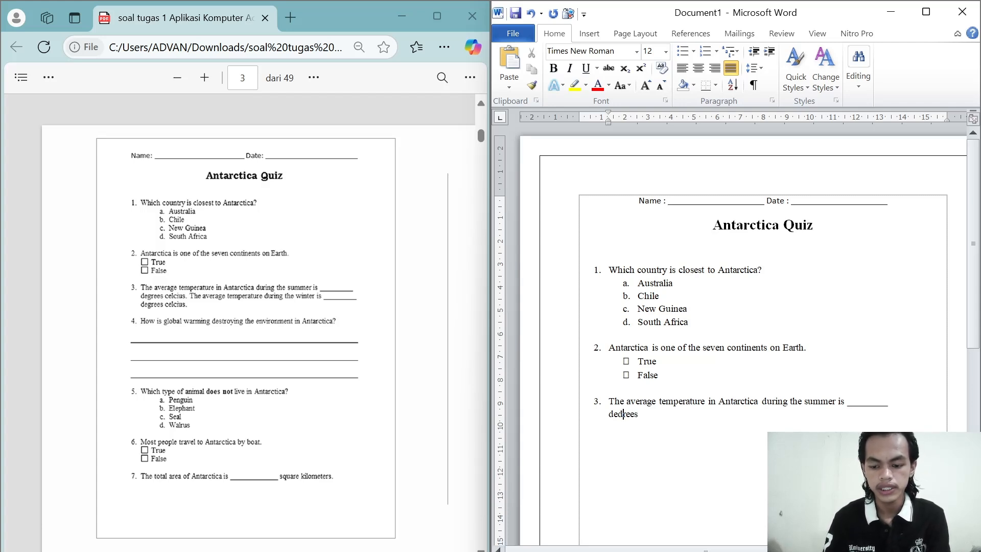
key("BackSpace")
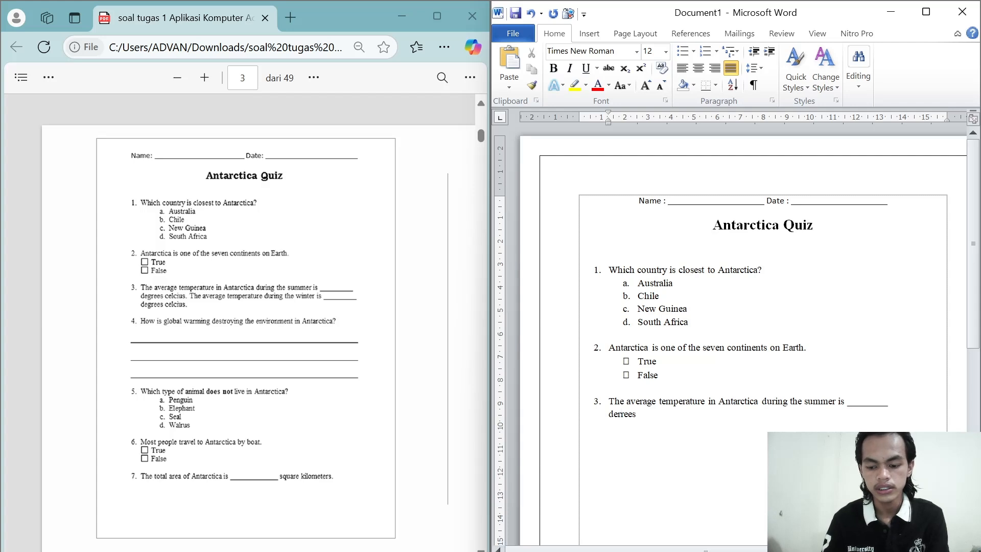
type("g")
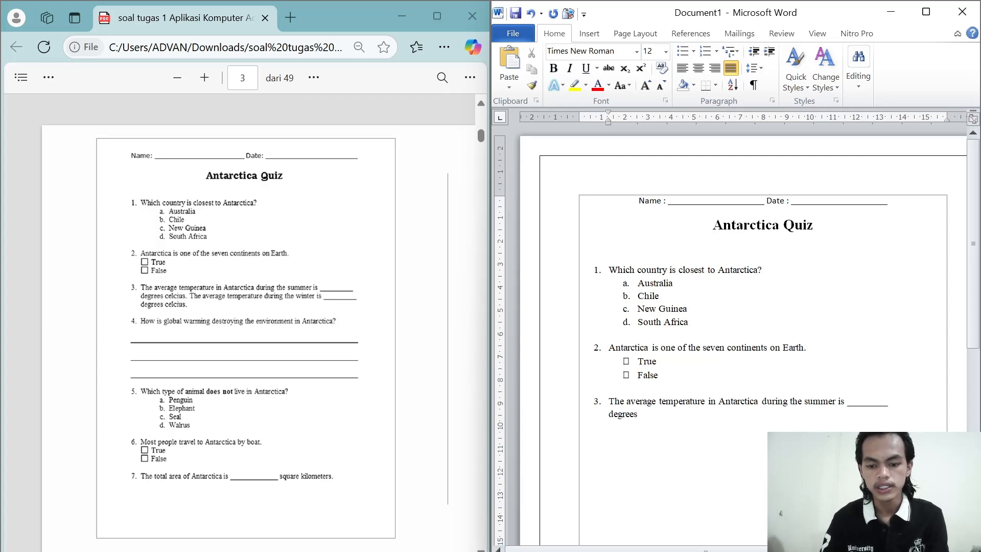
key("Right")
key("Right")
key("Right")
key("Right")
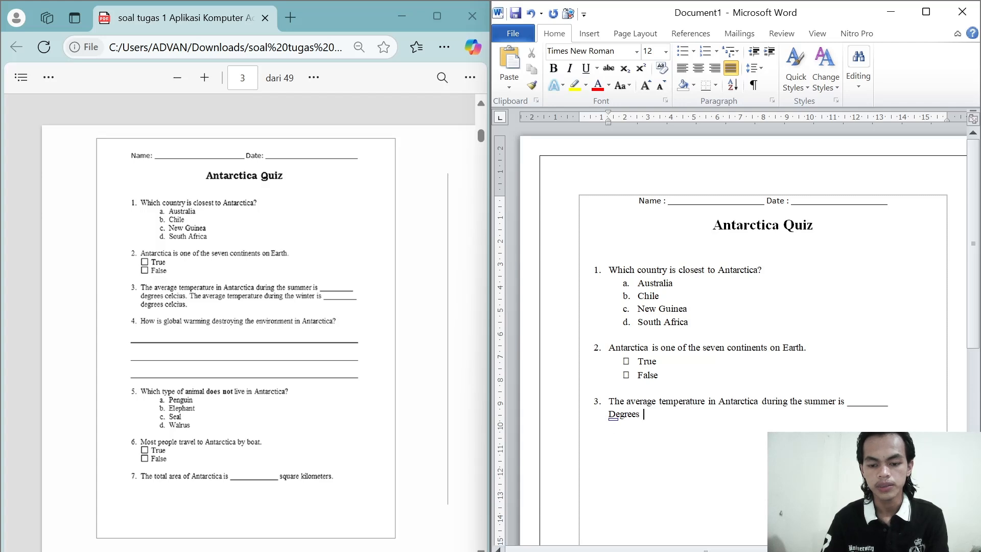
Step: Revert the automatic capitalization of "Degrees" in question 3 and complete the phrase as "degrees celcius."
left_click(620, 426)
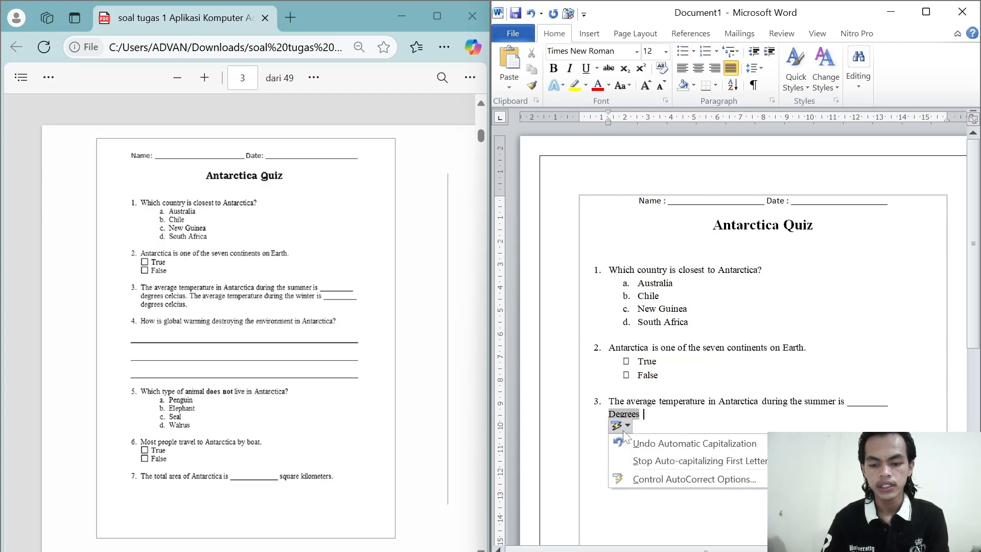
left_click(644, 444)
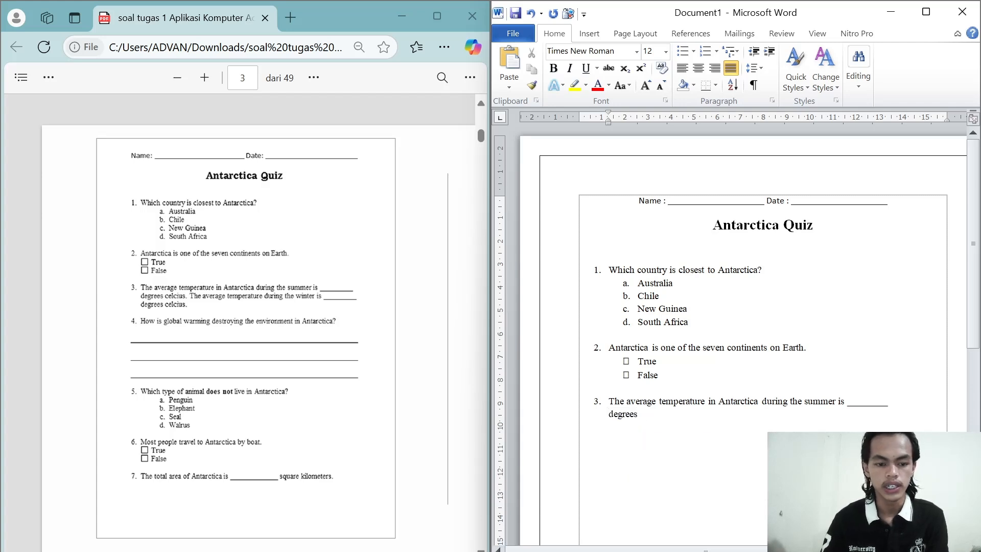
type("celcius")
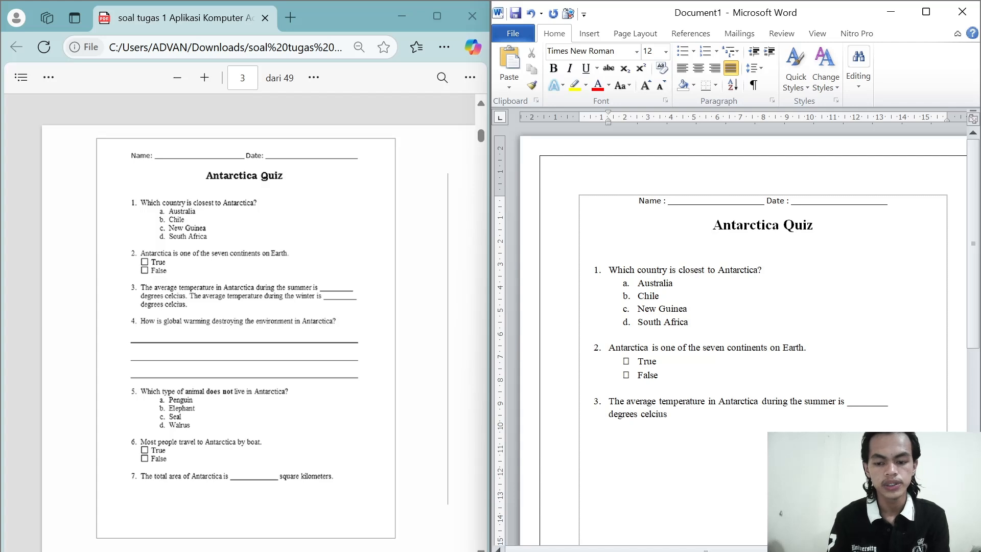
type(". ")
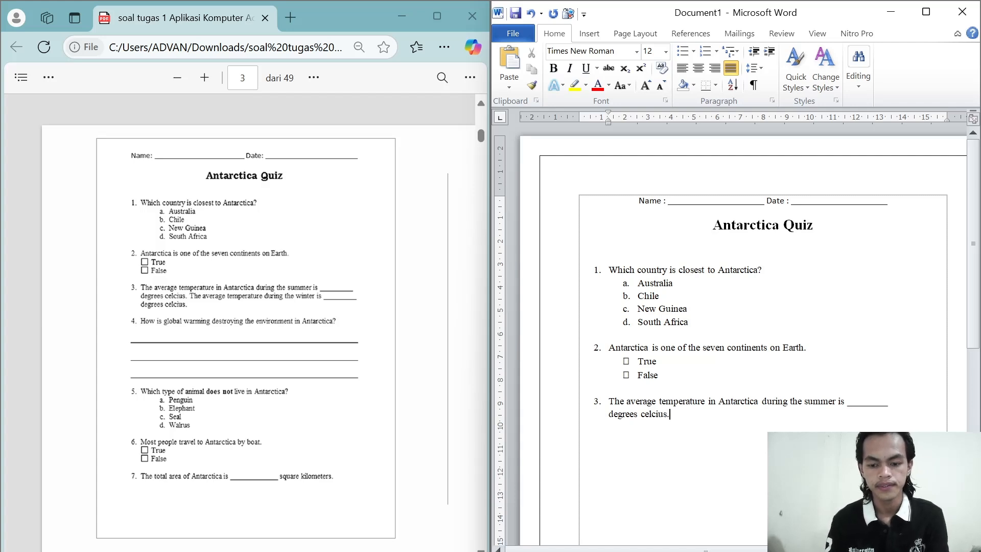
type("Th")
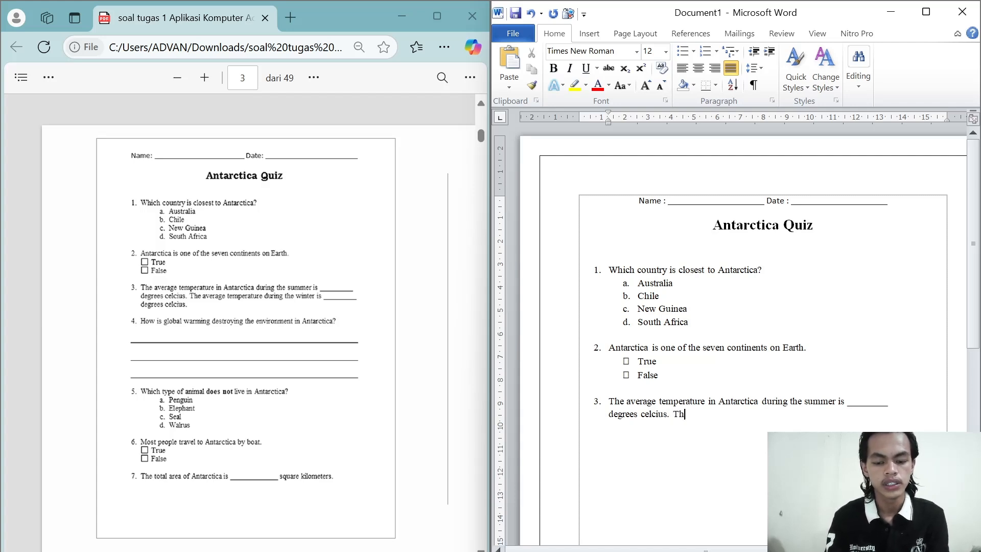
type("e average")
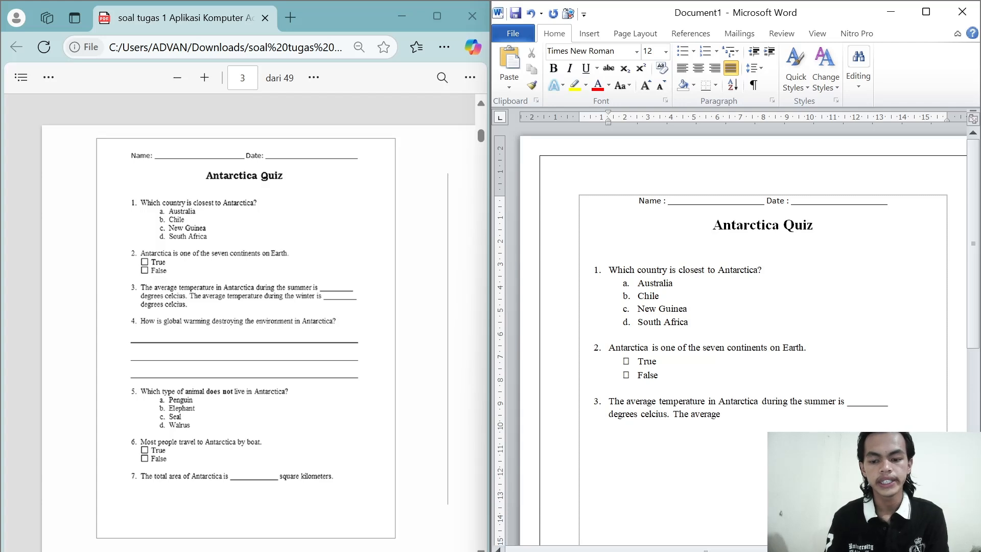
type(" temp")
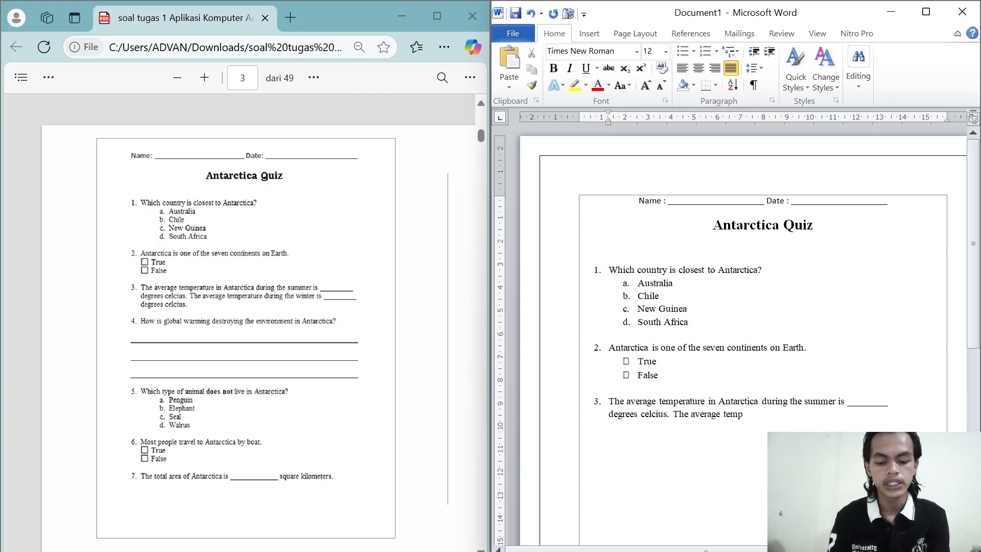
type("era")
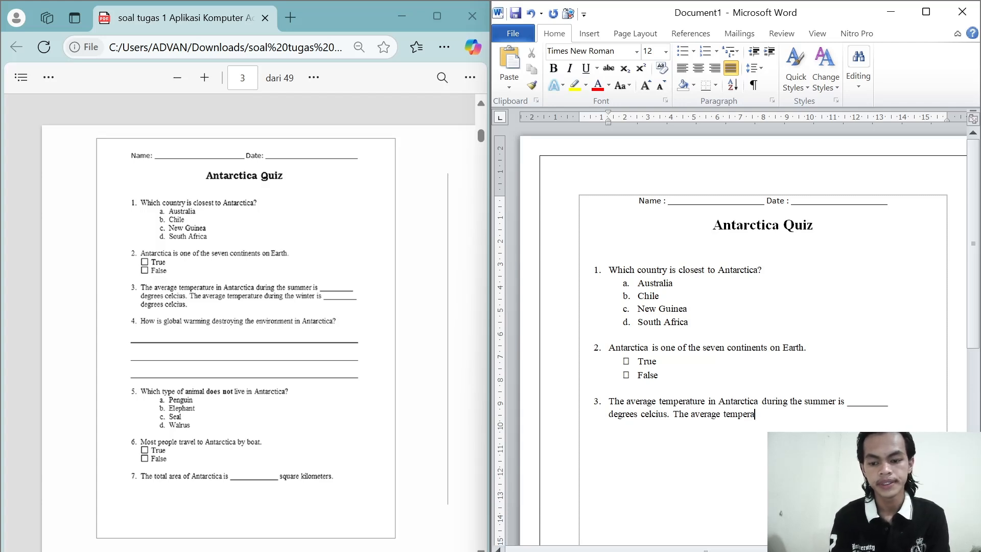
type("t")
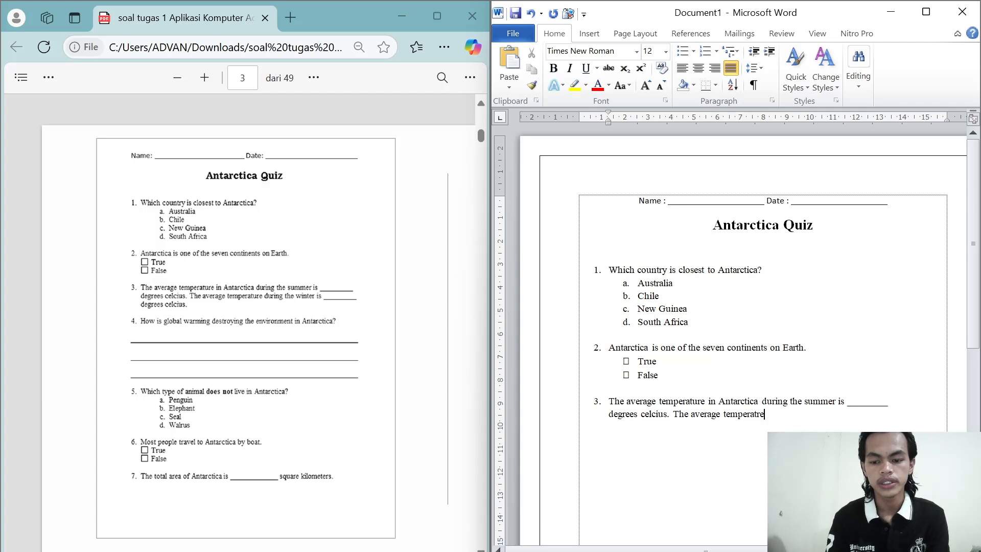
type("ure")
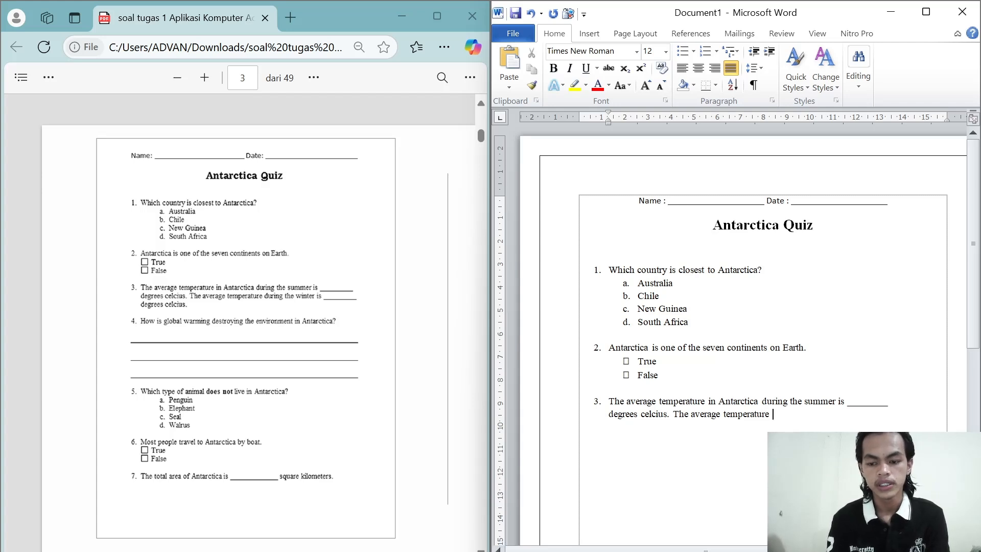
type(" during the")
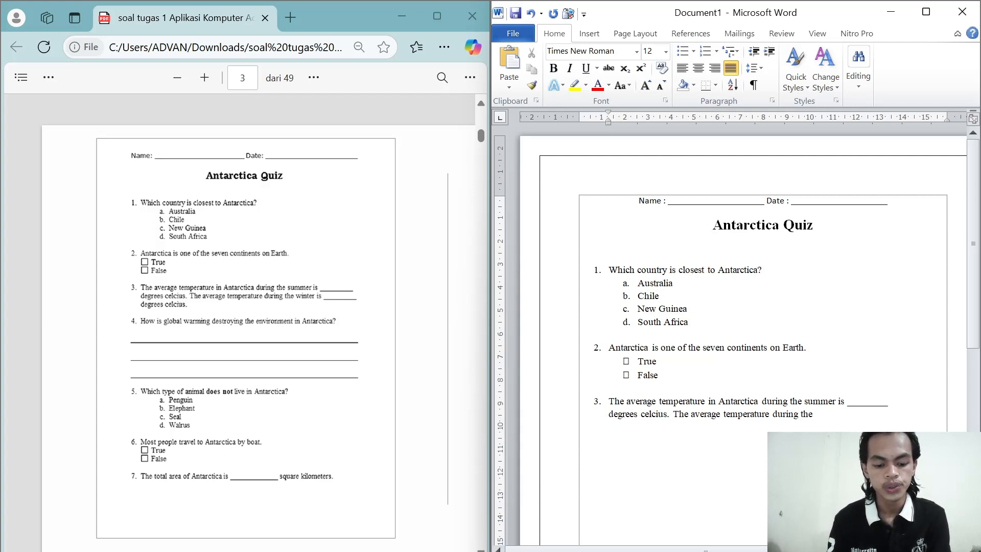
Step: Continue question 3 with "The average temperature during the winter is" followed by an underscore blank
type("winter is ")
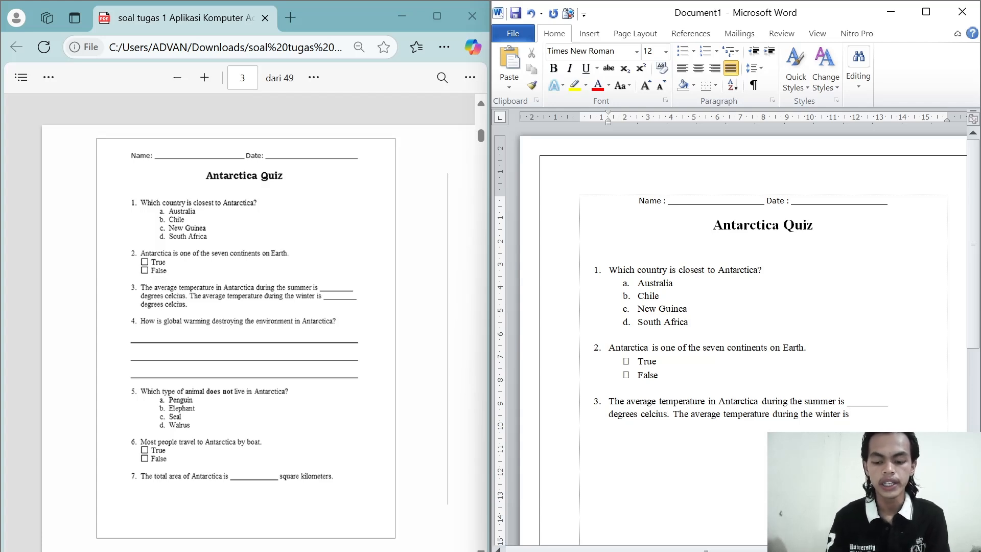
type("__________")
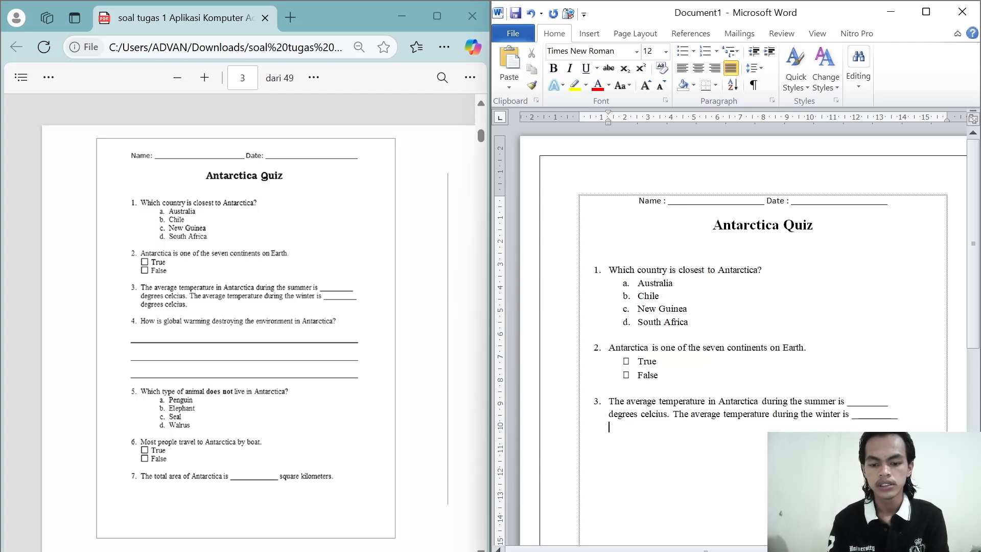
Step: Finish question 3 on a new unnumbered line with "degrees celcius."
type("degre")
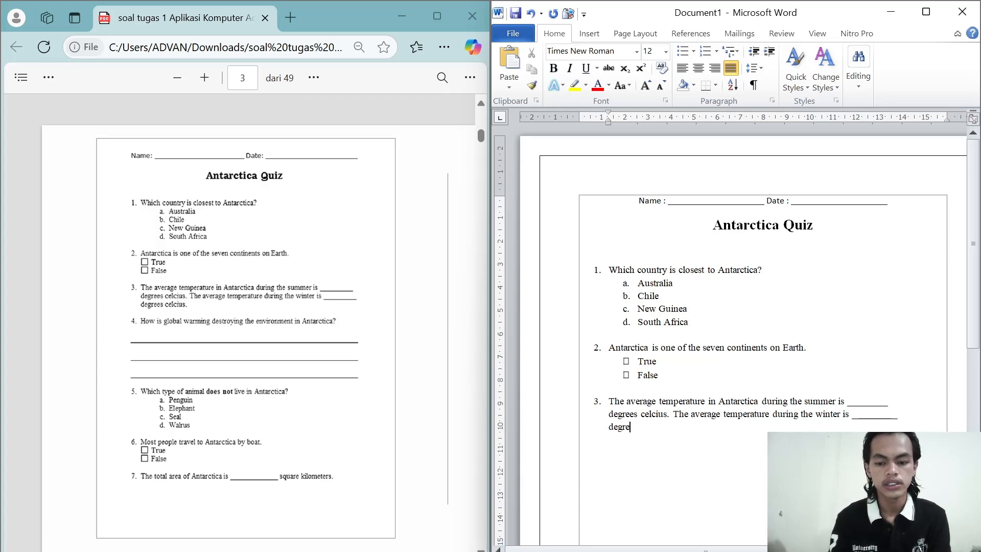
type("e")
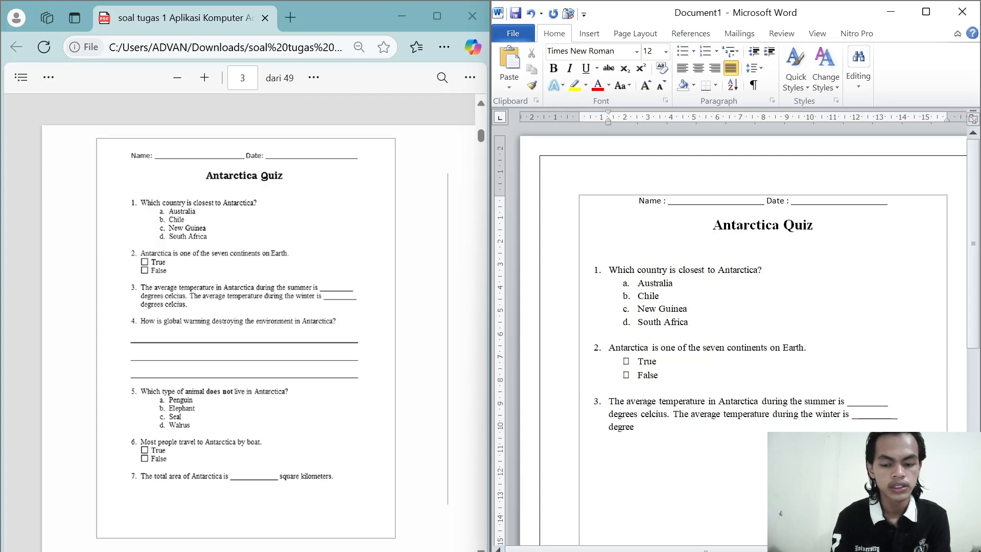
type("s celc")
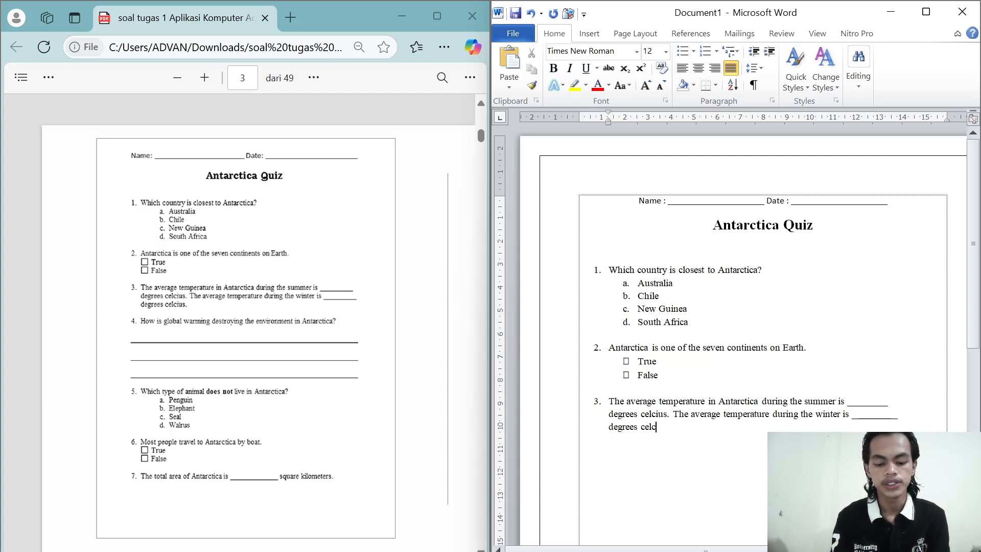
type("ius.")
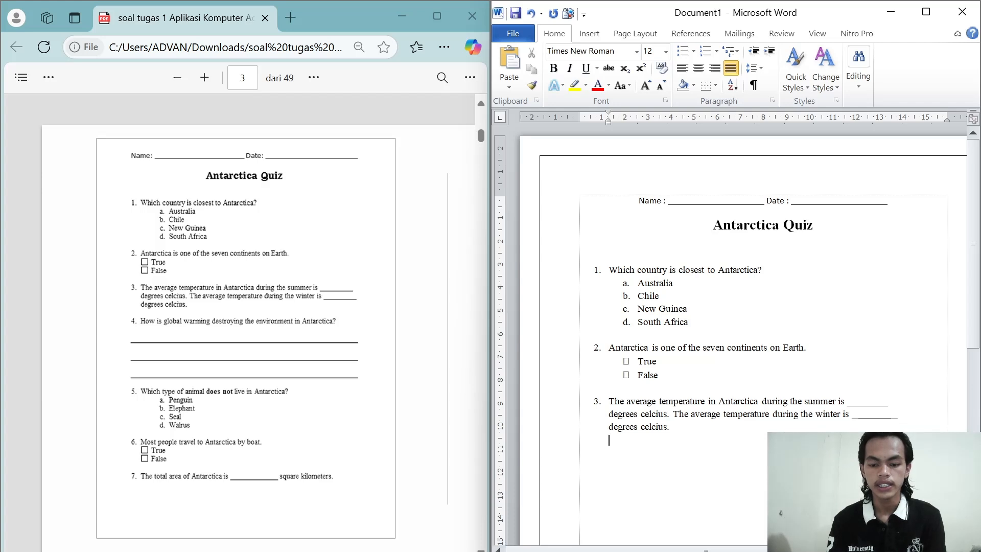
Step: Leave a blank line below question 3 and apply the 1. 2. 3. numbering format for the fourth question
key("Return")
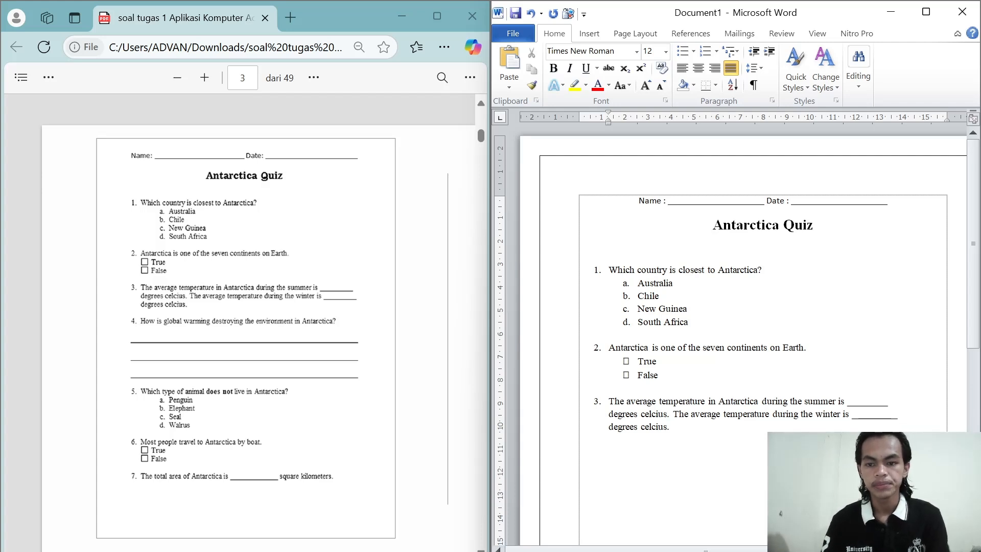
left_click(716, 51)
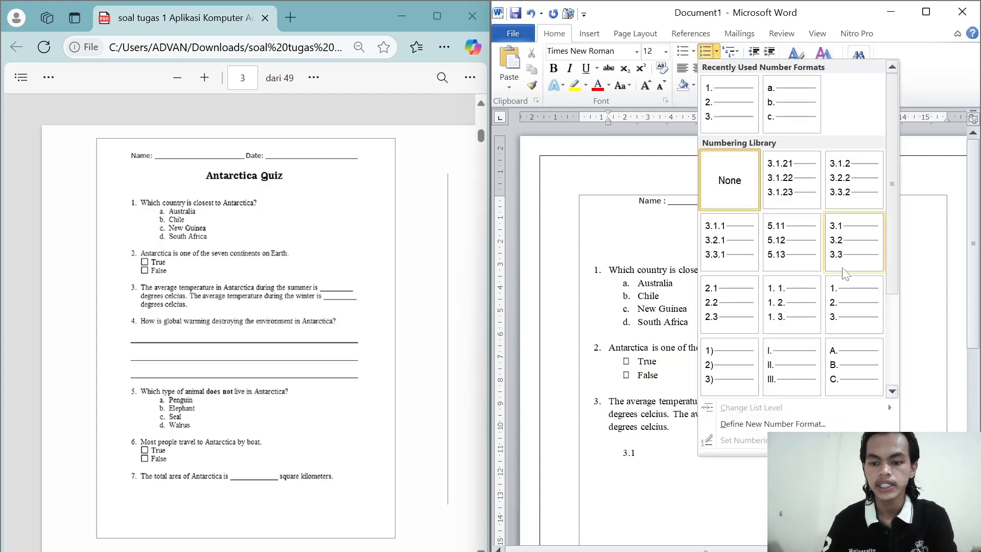
left_click(845, 302)
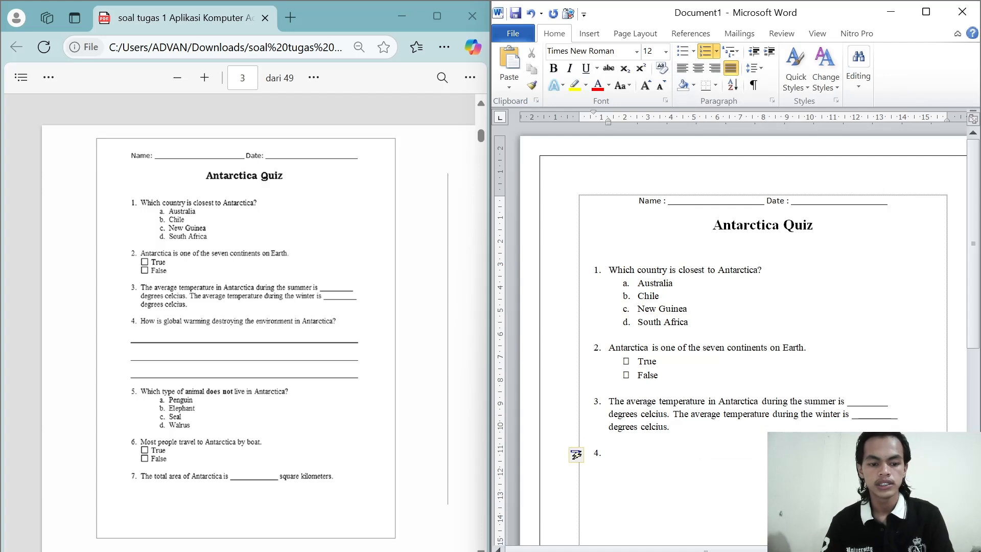
Step: Enter "How is global warming destroying the environment in Antarctica?" as question 4
type("How")
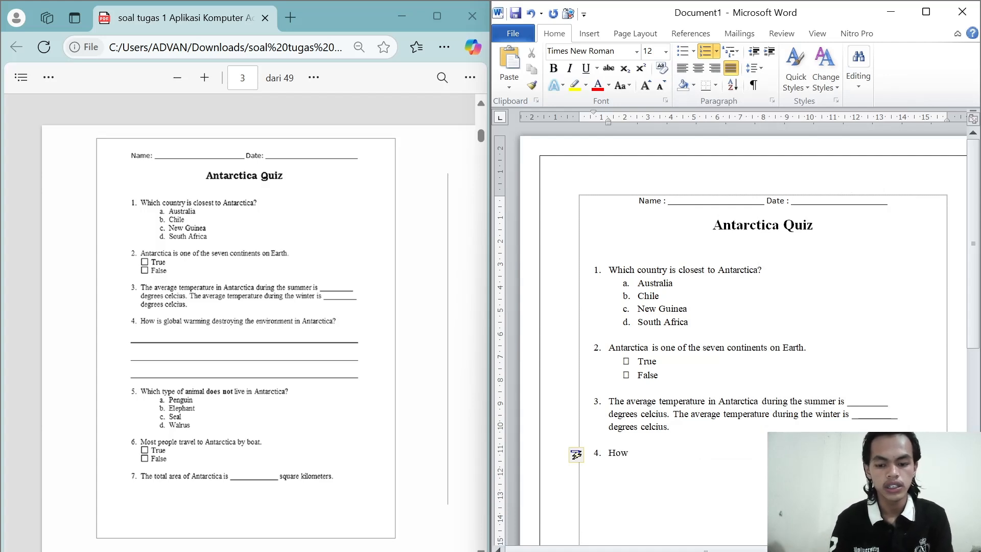
type(" is ")
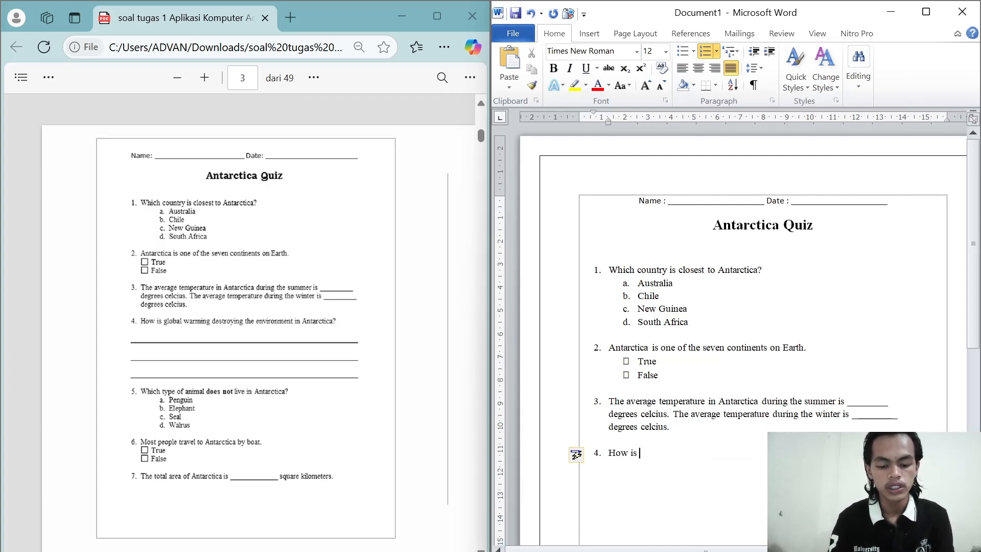
type("global")
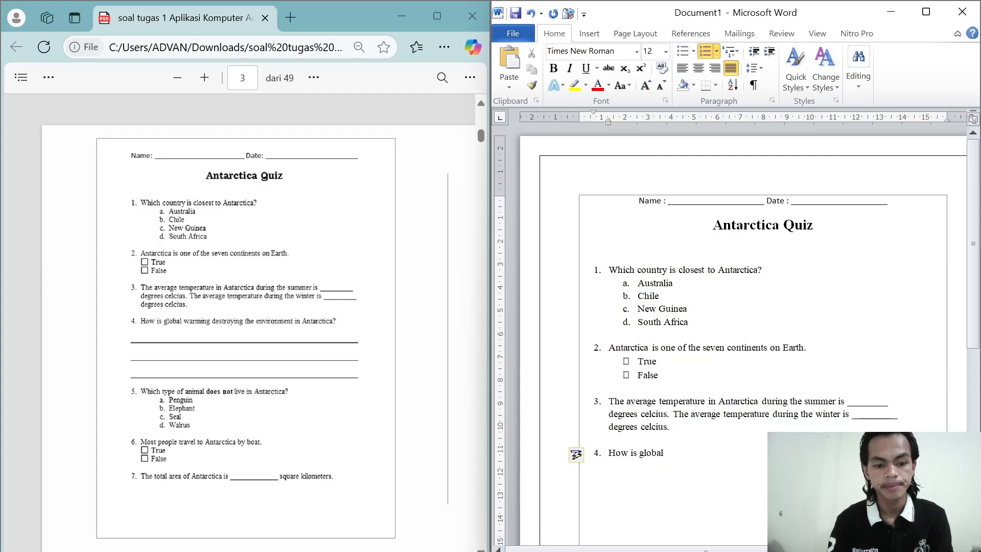
type(" war")
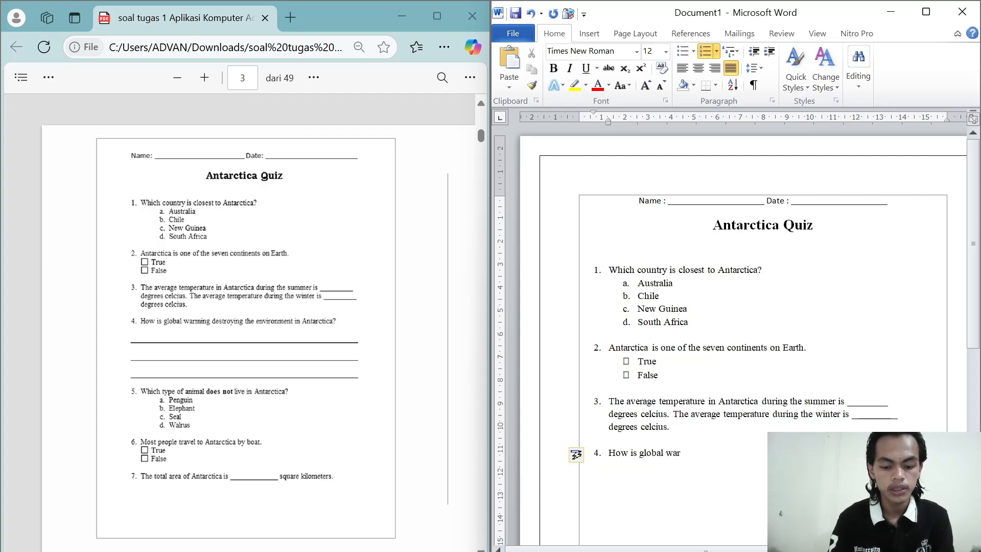
type("min")
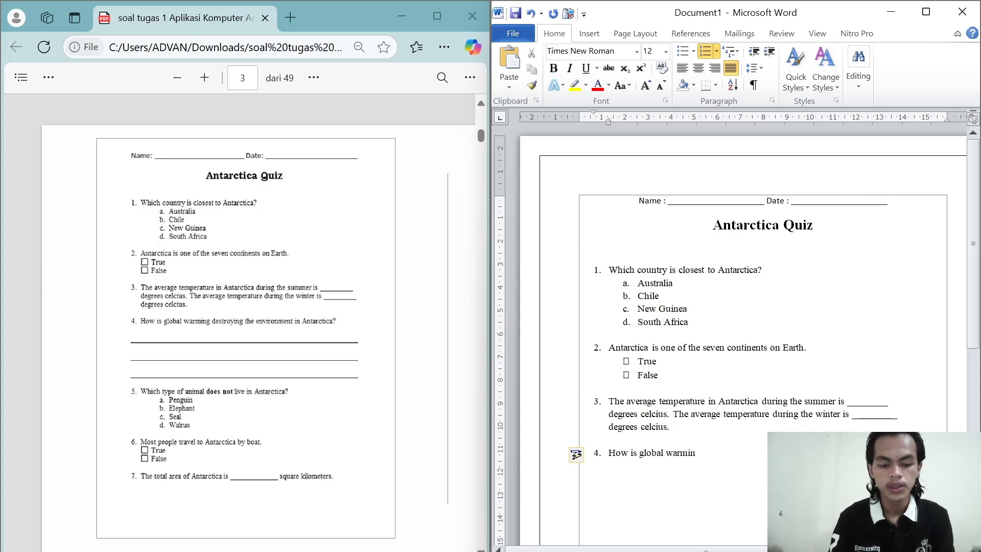
type("g des")
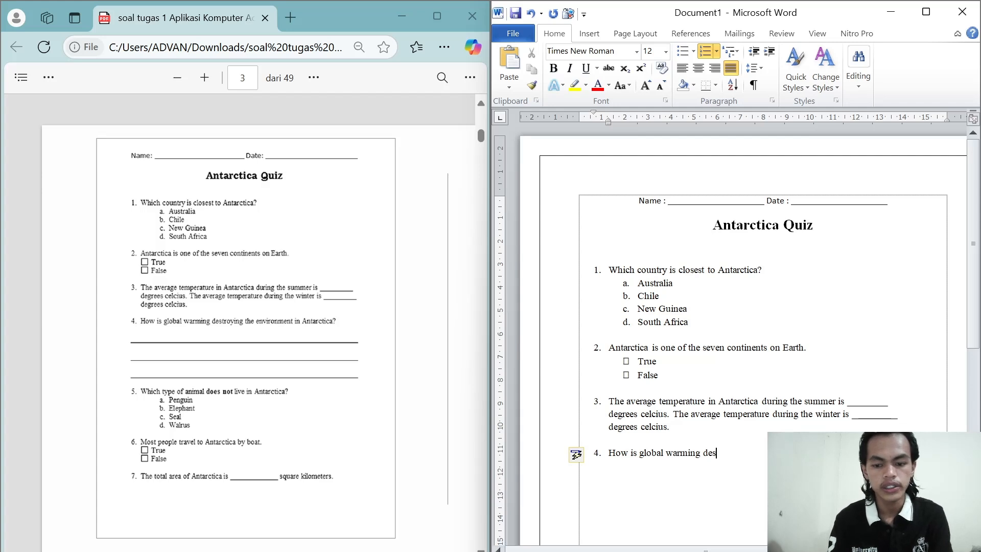
type("troying")
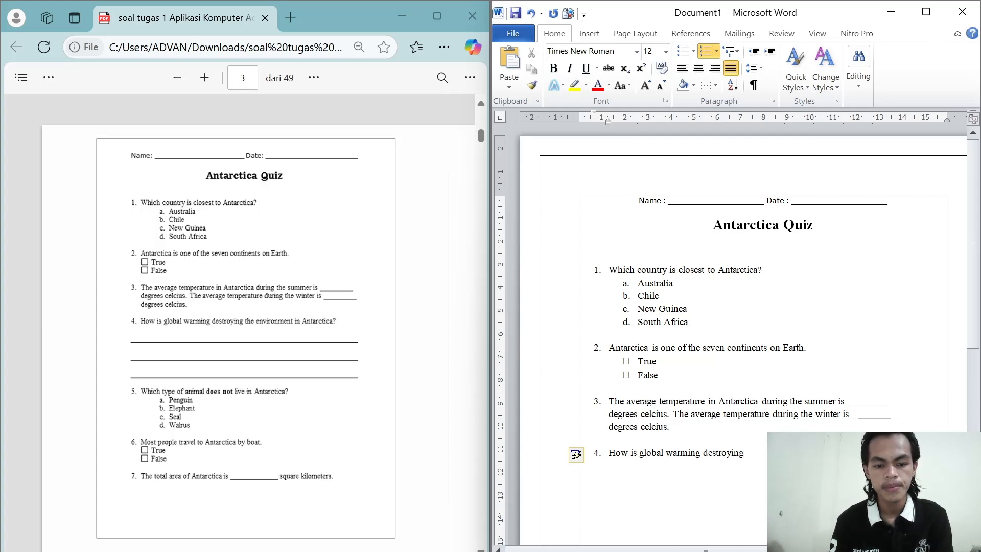
type("the ")
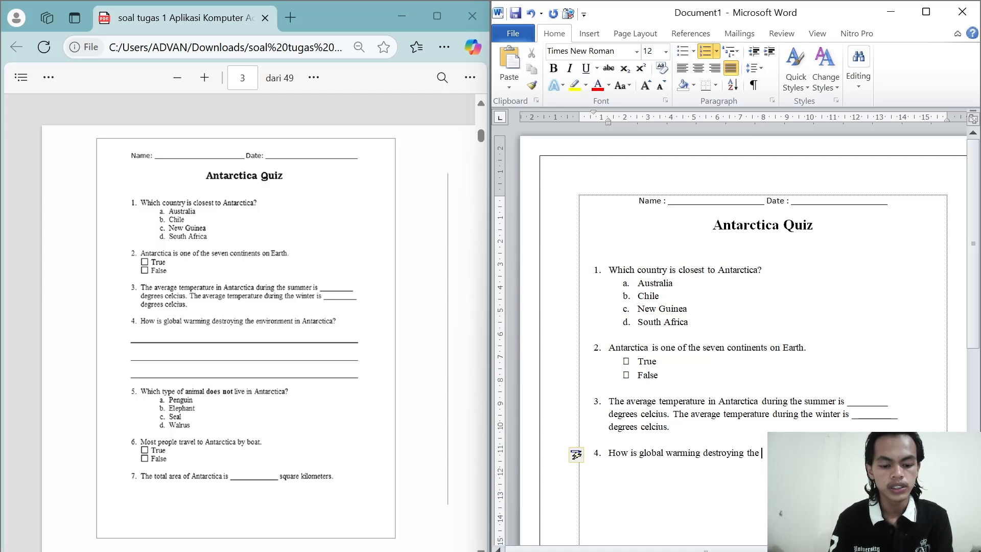
type("ev")
key("BackSpace")
type("n")
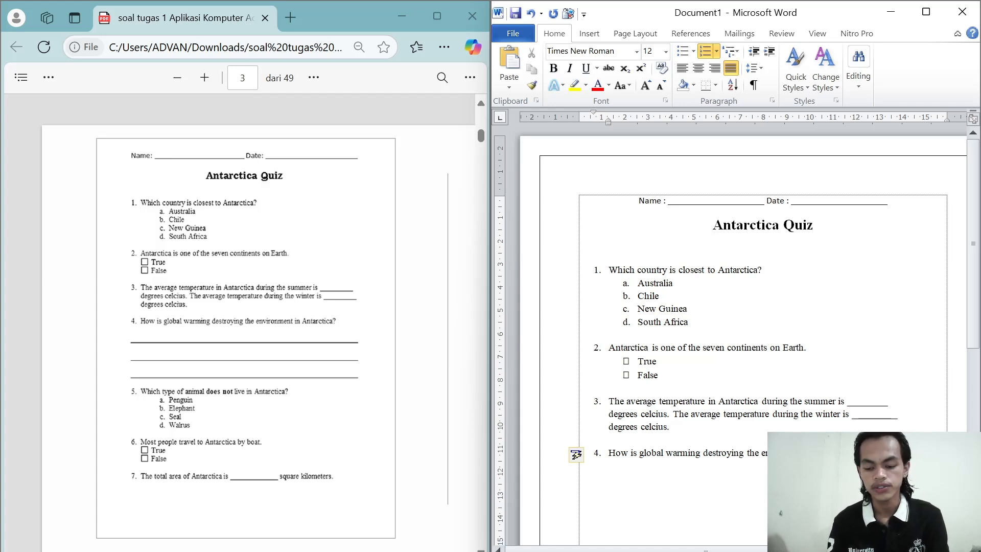
Step: Add three full-width horizontal answer lines in unnumbered paragraphs directly below question 4
key("Return")
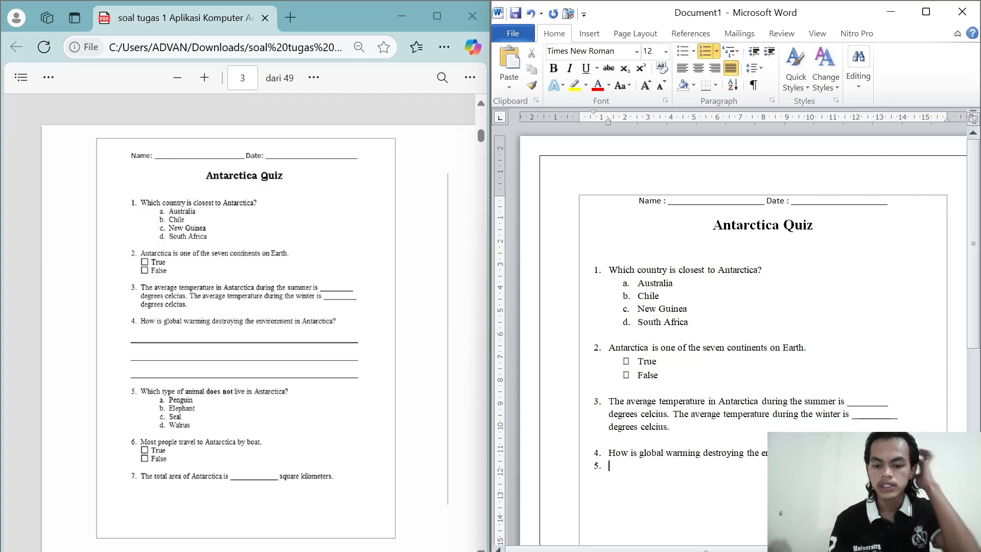
key("BackSpace")
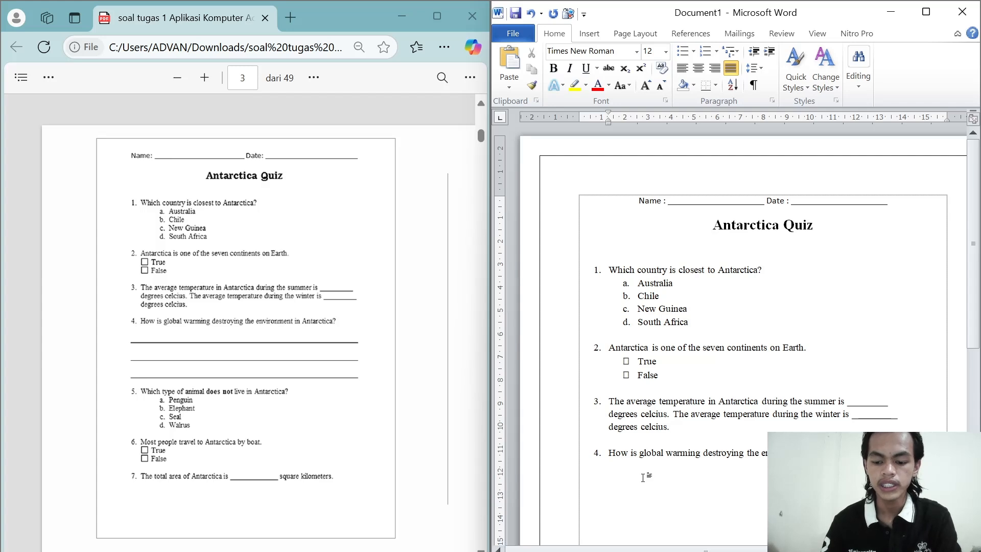
type("---")
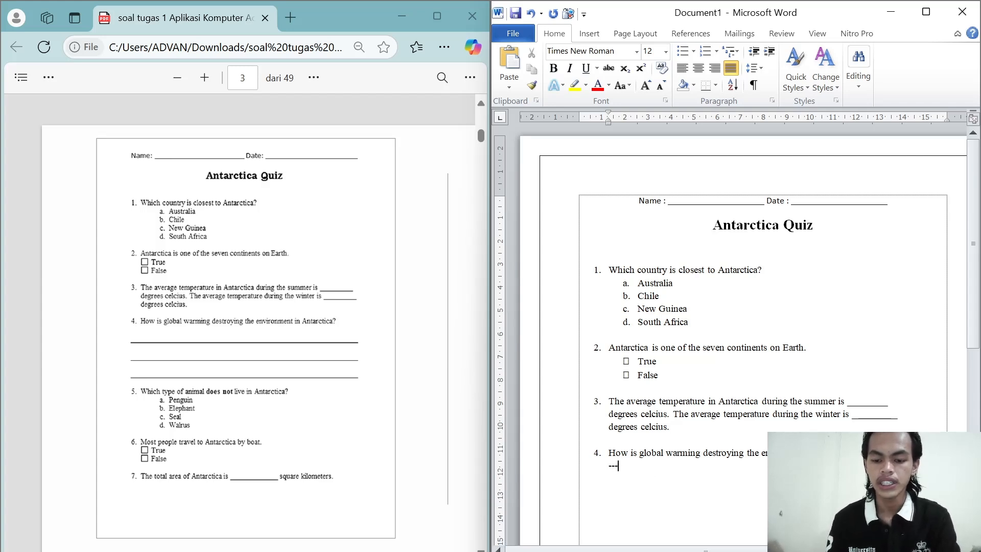
key("Return")
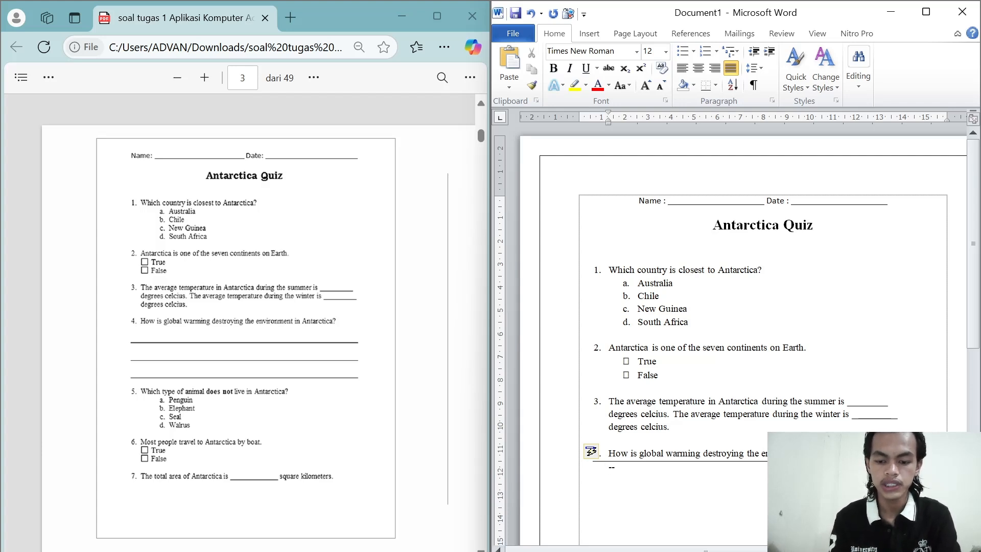
type("---")
key("Return")
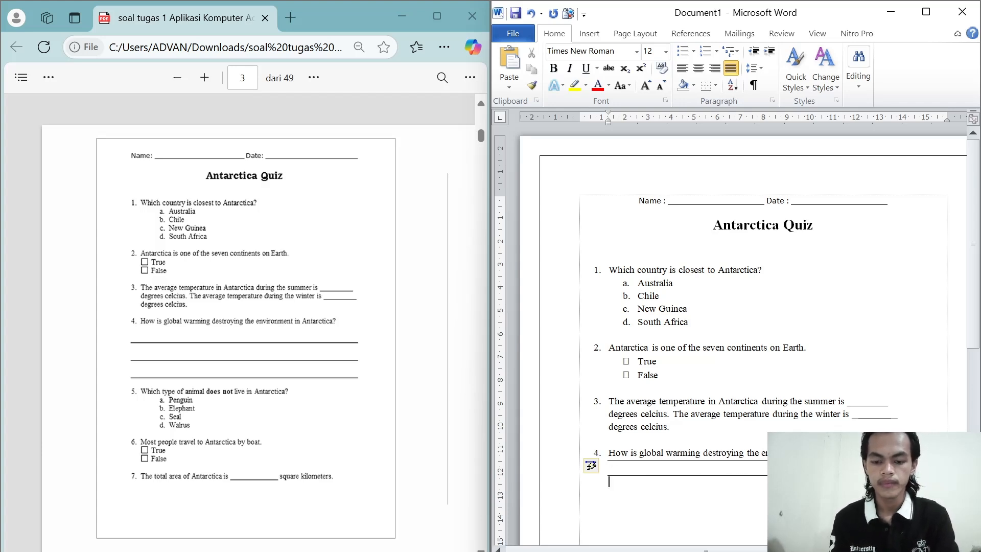
type("---")
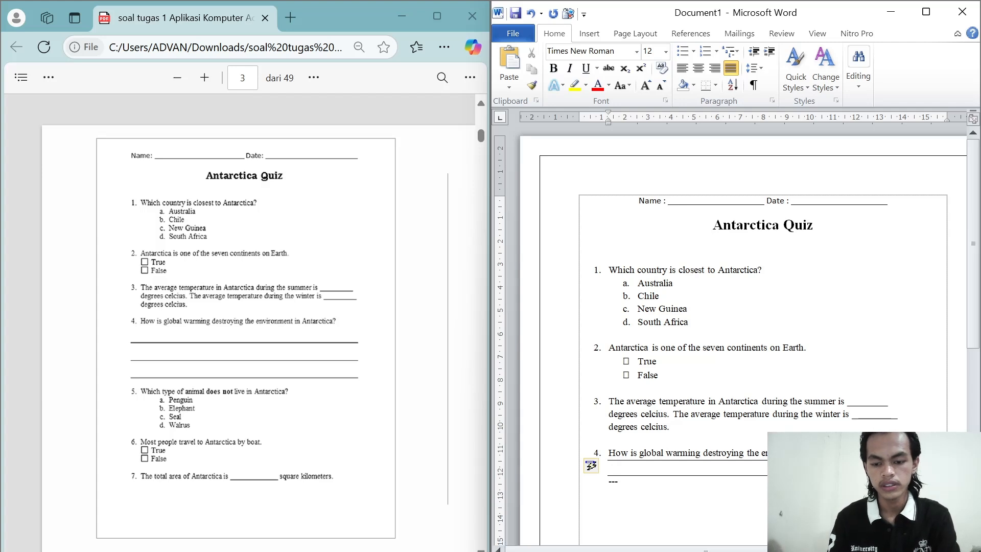
key("Return")
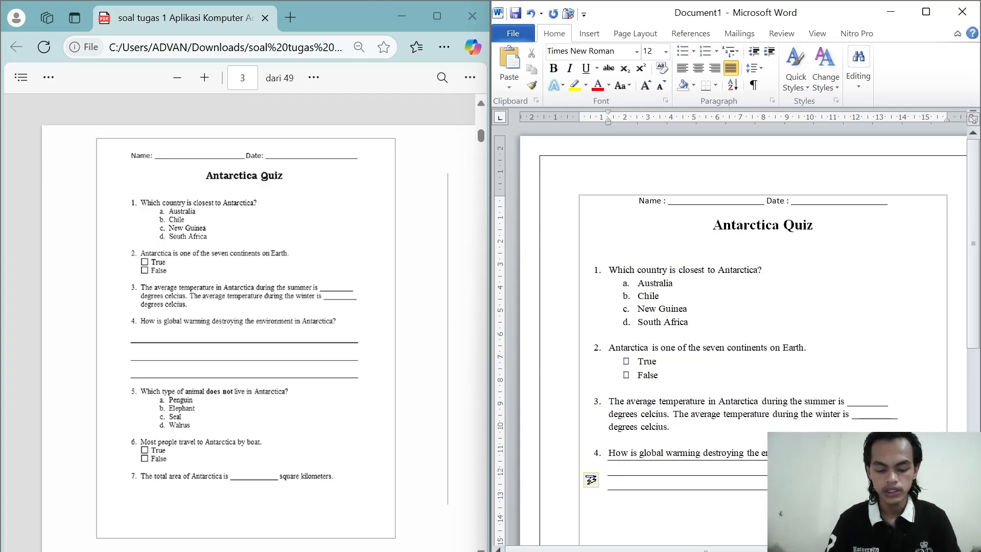
Step: Set the line spacing of question 4 and its three answer lines to 2,0
key("Up")
key("shift+Down")
key("shift+Down")
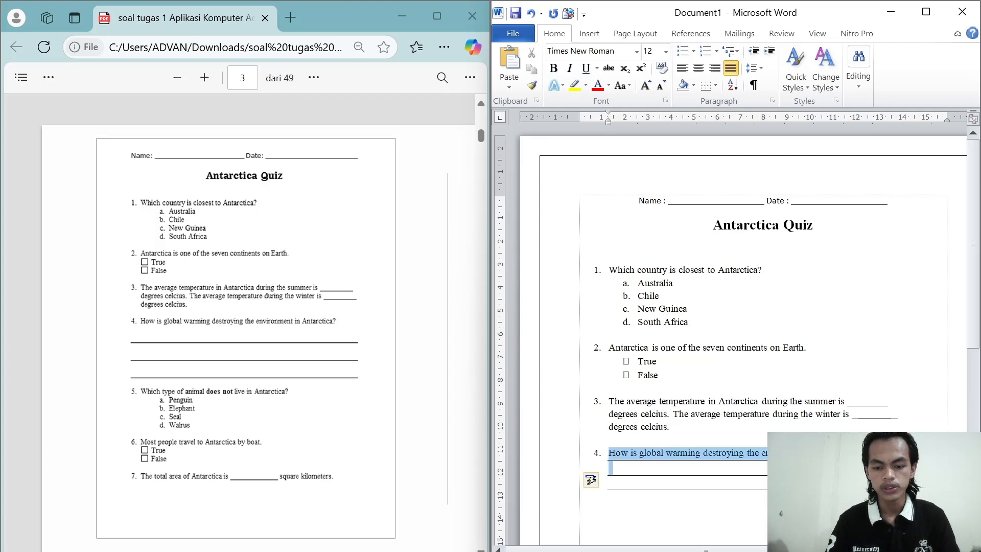
key("shift+Down")
key("shift+Up")
key("shift+Down")
key("shift+Down")
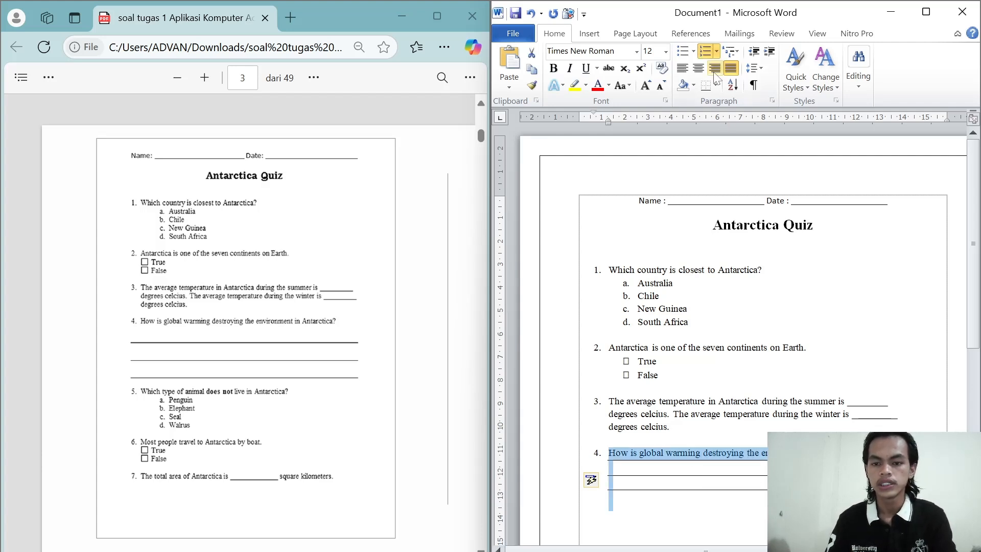
left_click(760, 69)
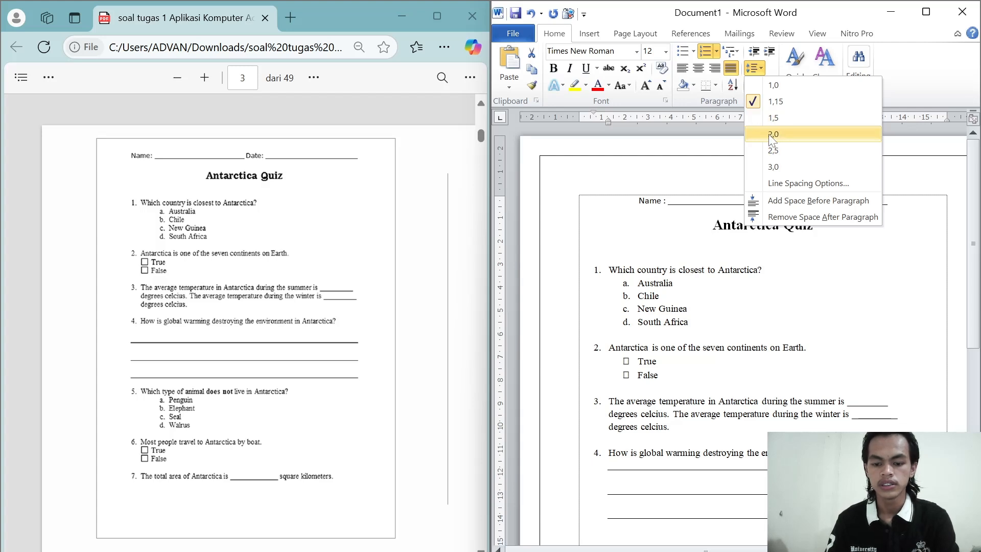
left_click(772, 135)
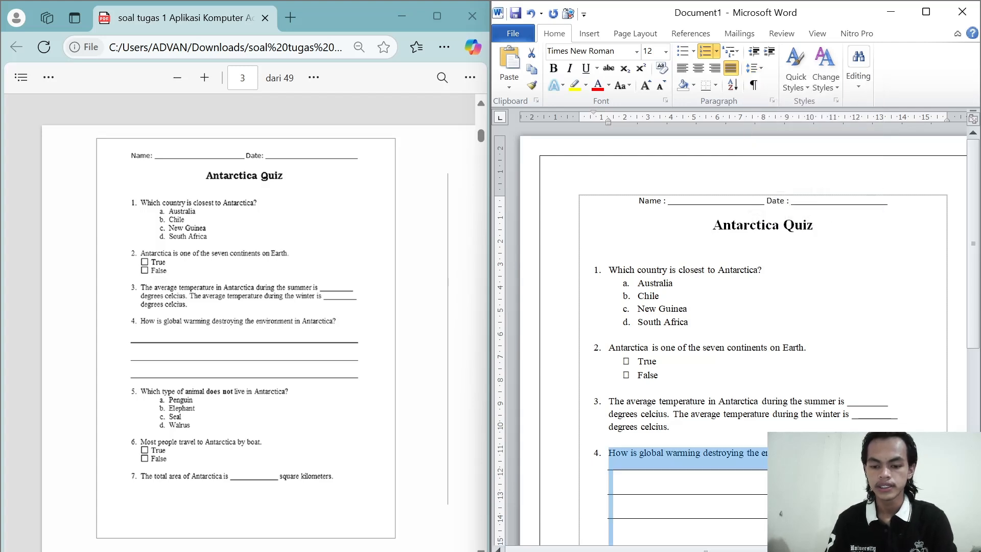
Step: Insert an empty unnumbered line between question 4 and its first answer line
left_click(858, 462)
key("Return")
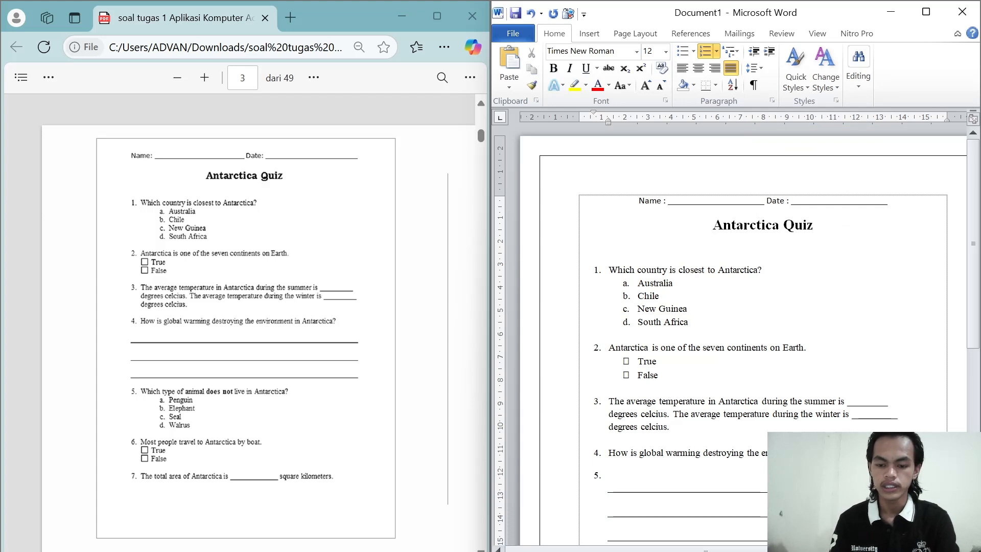
key("BackSpace")
Step: Leave a blank line below the three answer lines and apply the 1. 2. 3. numbering format for the fifth question
scroll(736, 337, "down", 5)
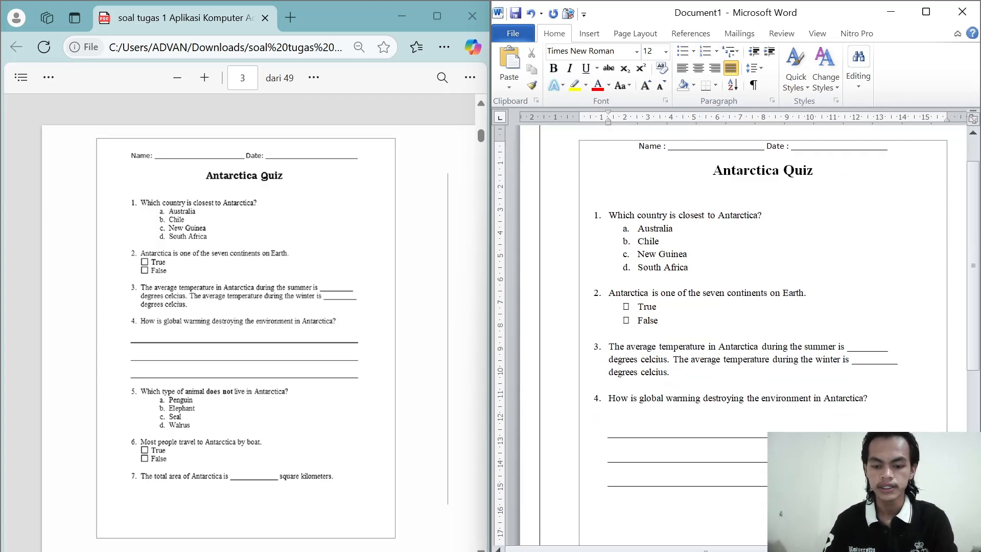
scroll(736, 338, "down", 1)
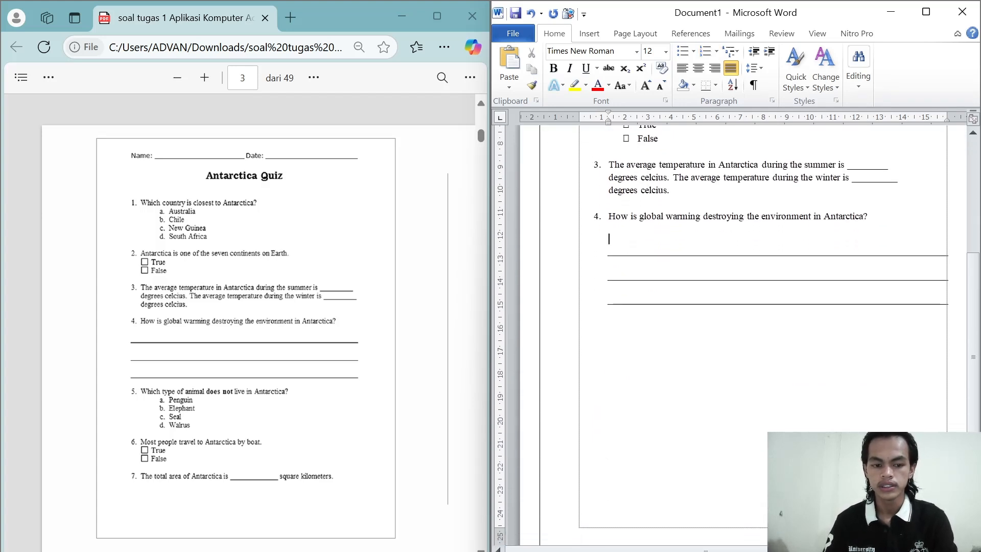
left_click(685, 324)
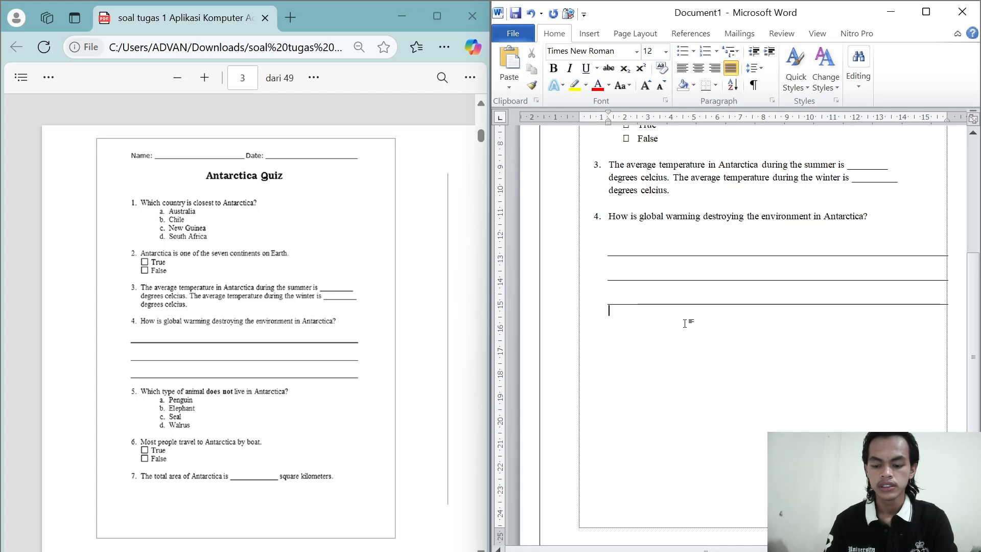
key("Return")
key("Return")
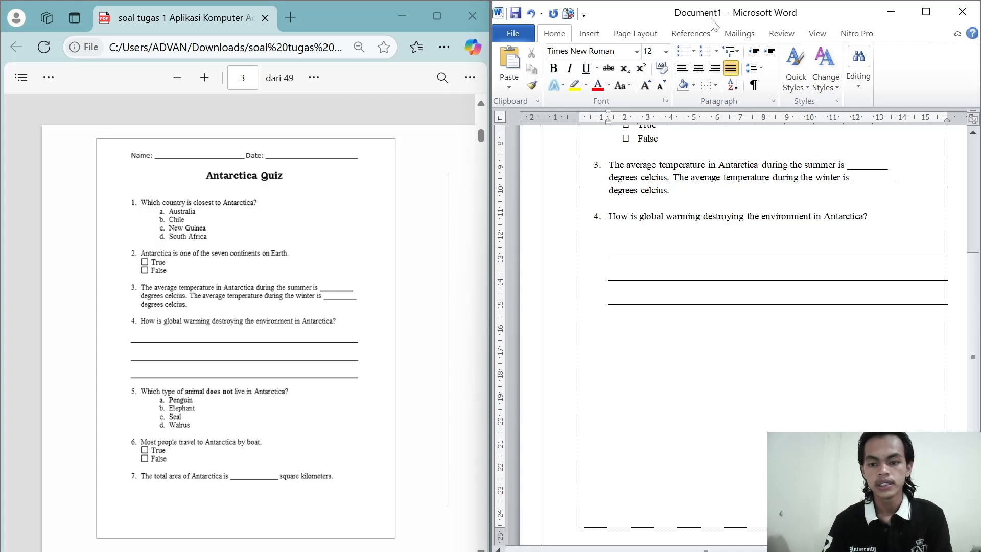
left_click(716, 52)
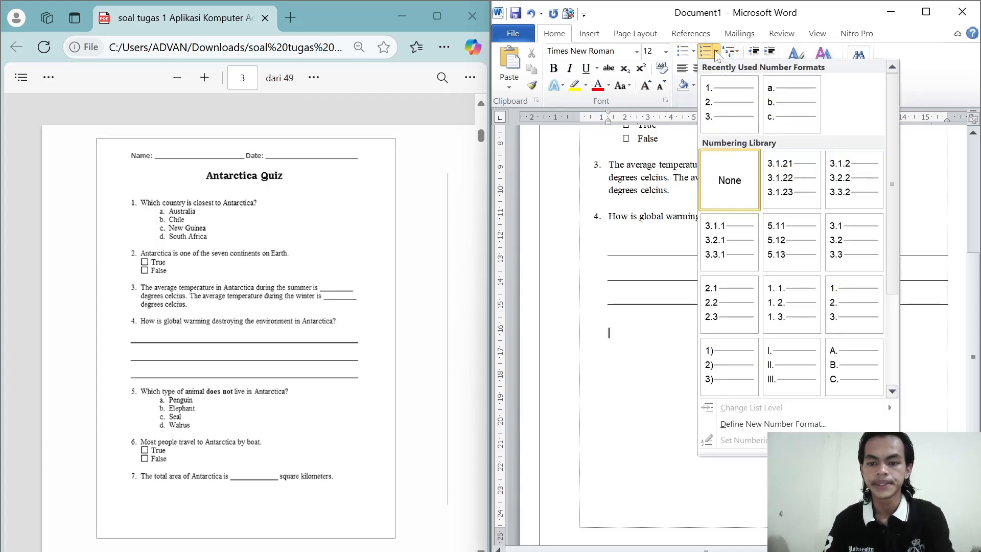
left_click(854, 289)
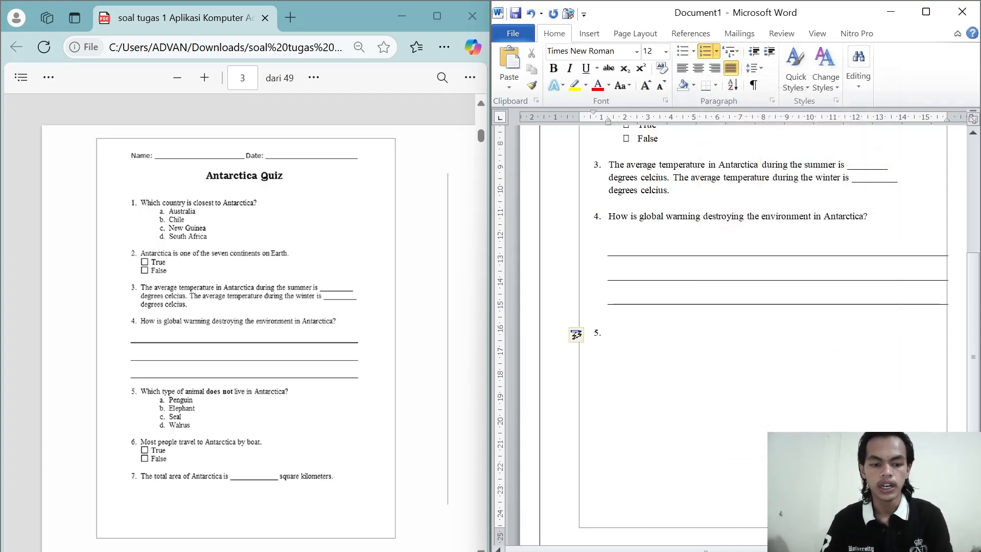
Step: Enter "Which type of animal does not live in Antractica?" as question 5 and start an unnumbered line below it
type("Which ty")
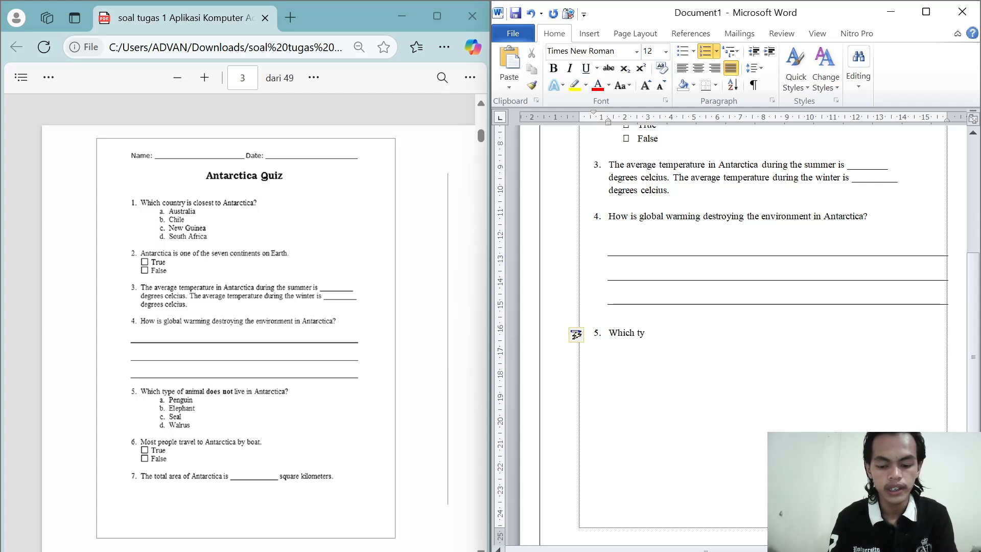
type("pe of animal")
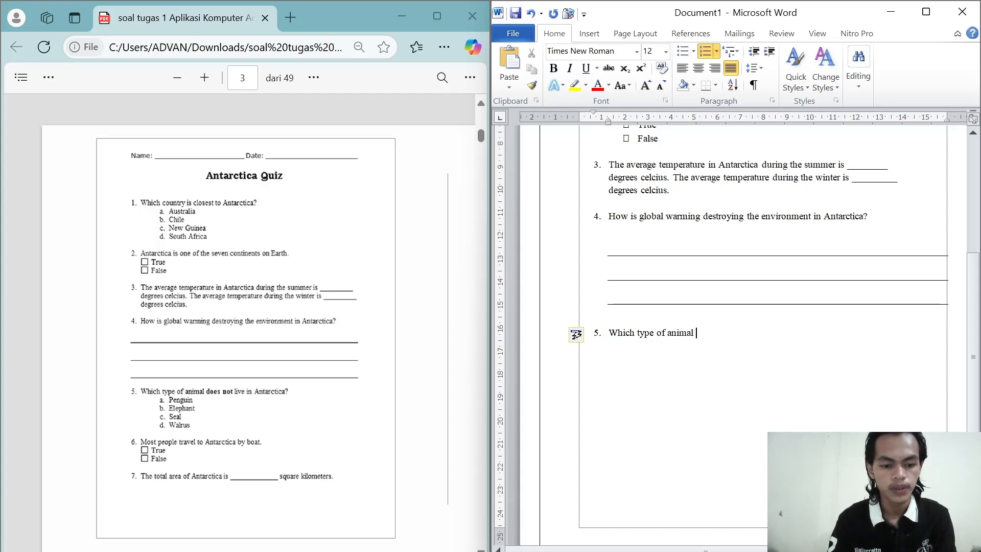
type(" do")
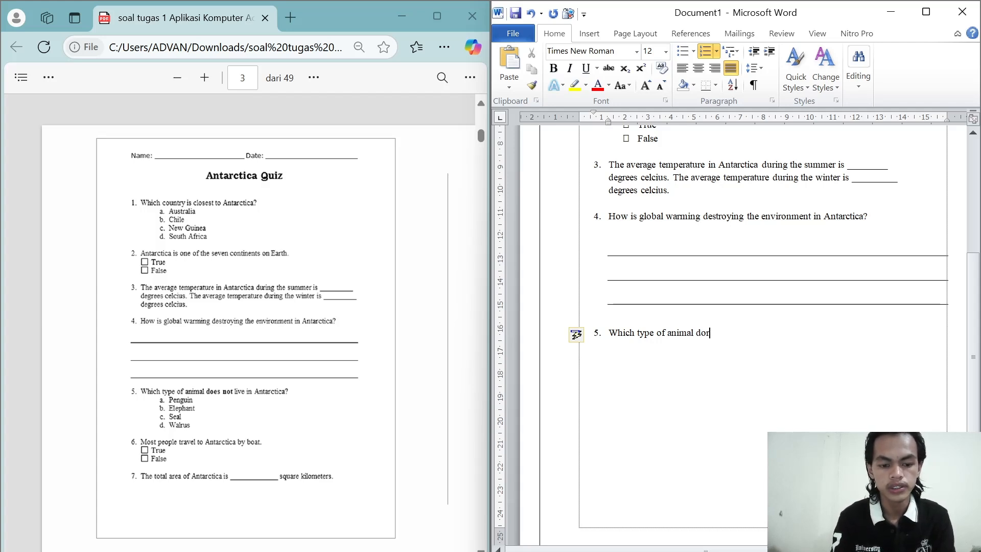
type("es")
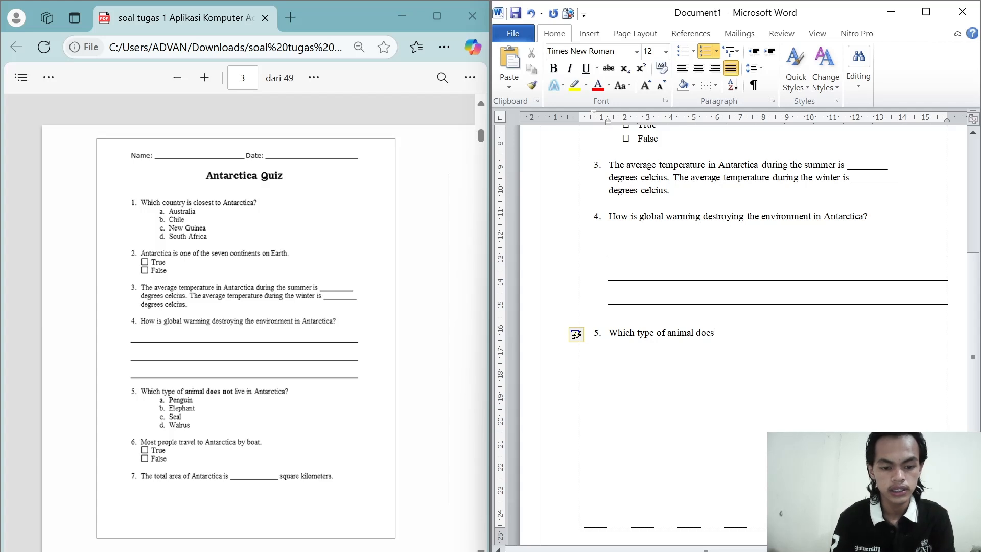
type(" not ")
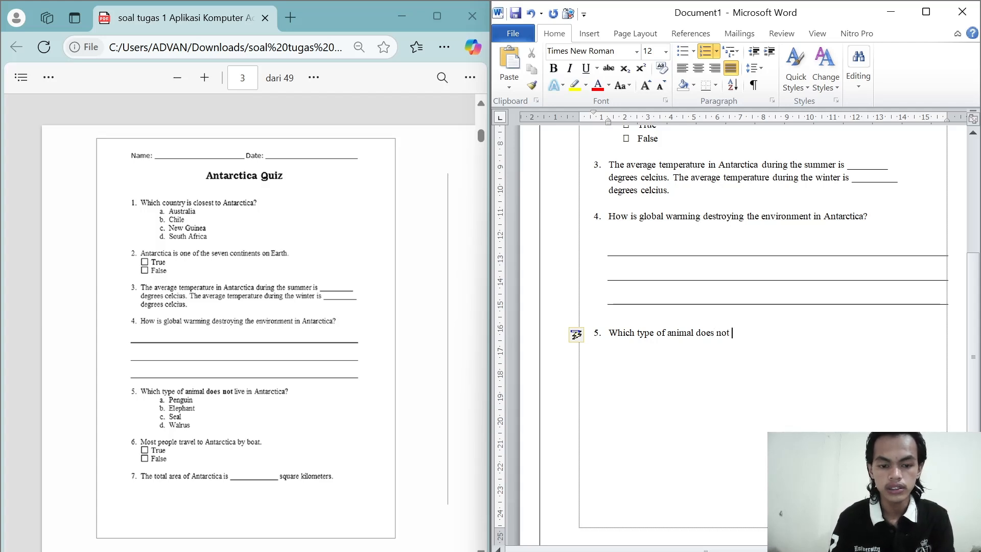
type("live")
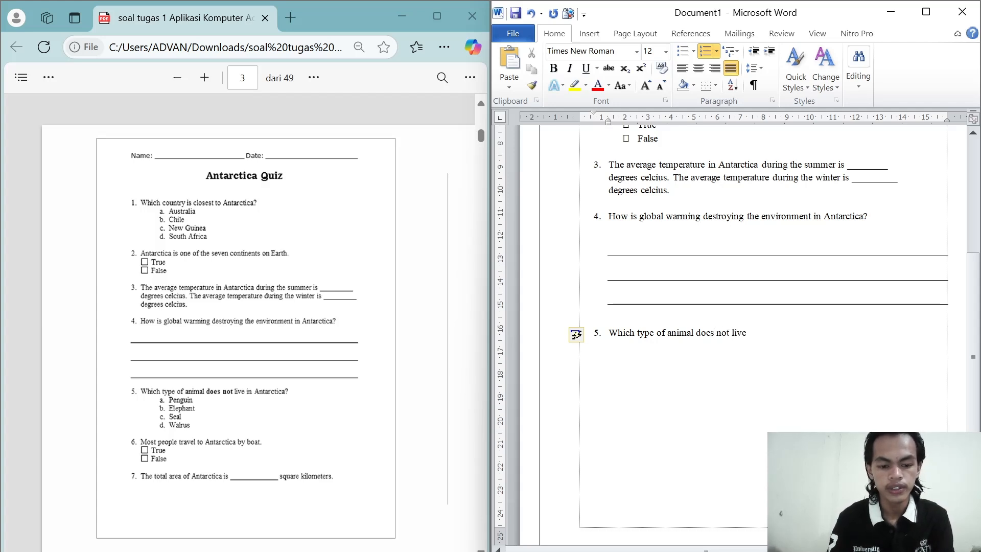
type(" in a")
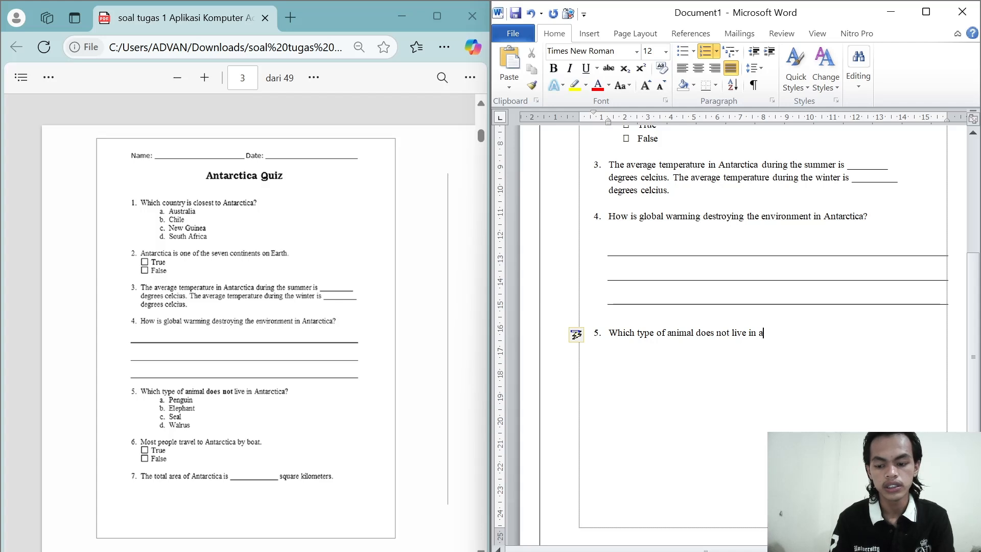
key("BackSpace")
type("A")
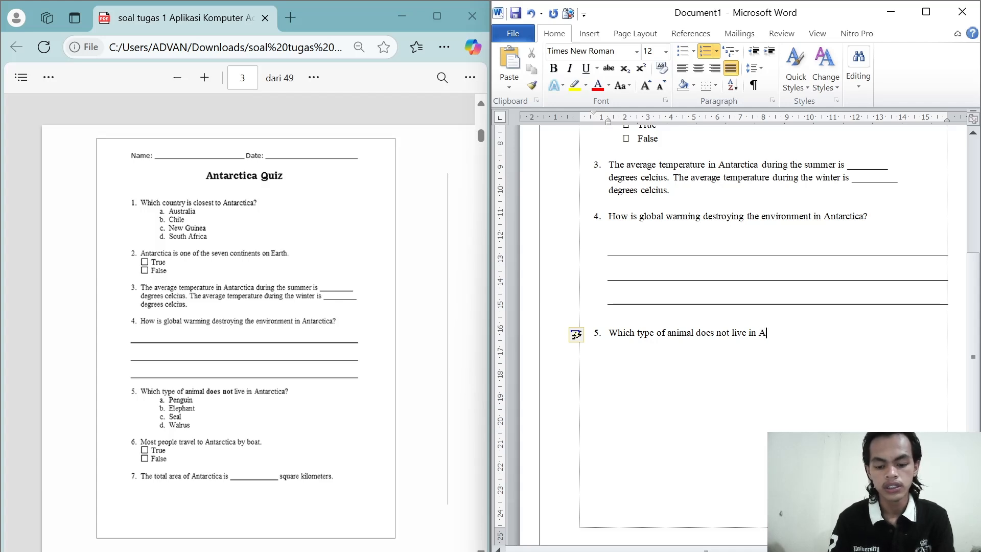
type("ntractica")
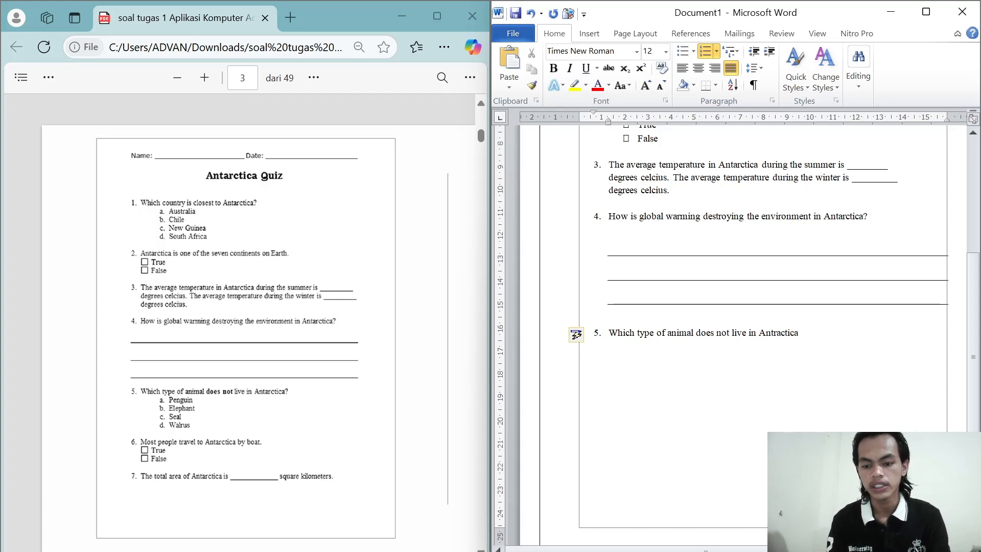
type("?")
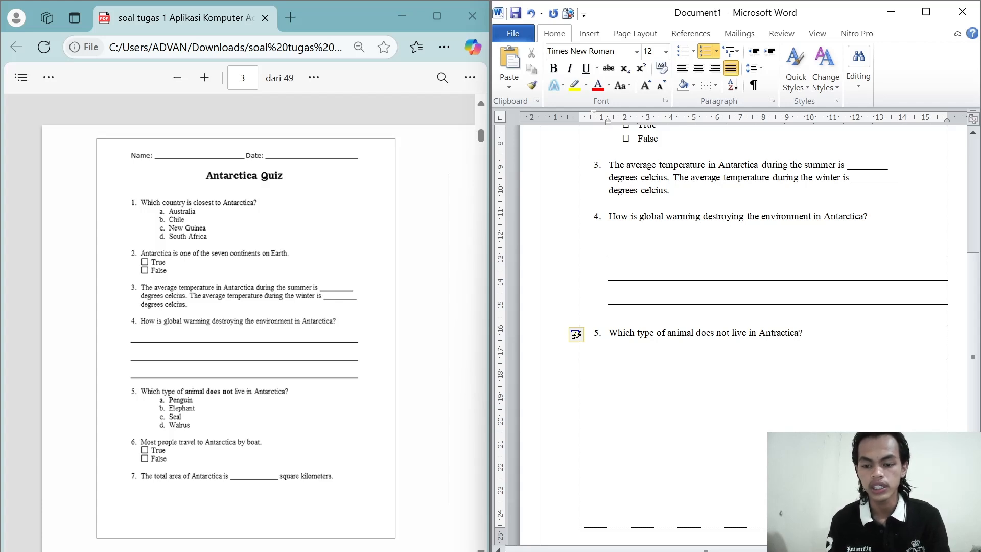
key("Return")
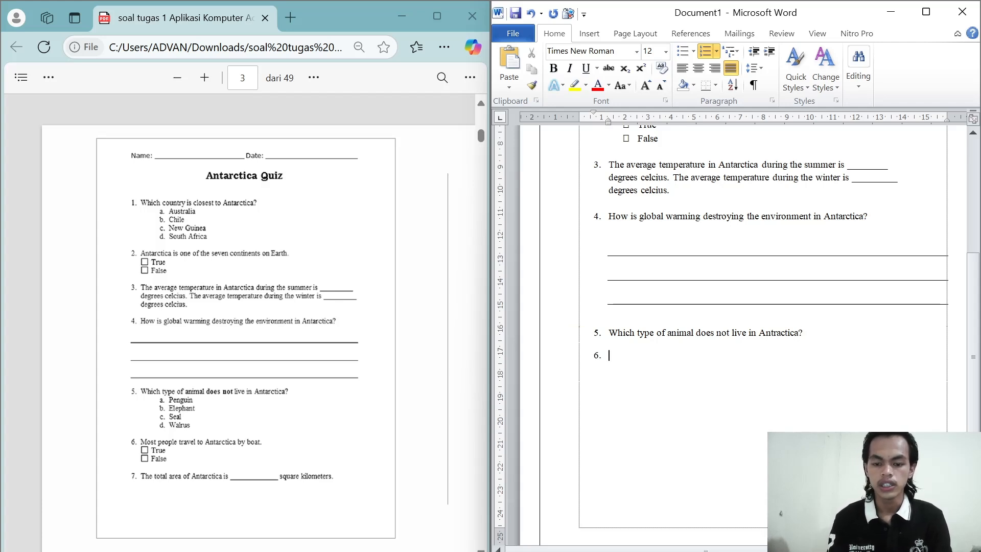
key("BackSpace")
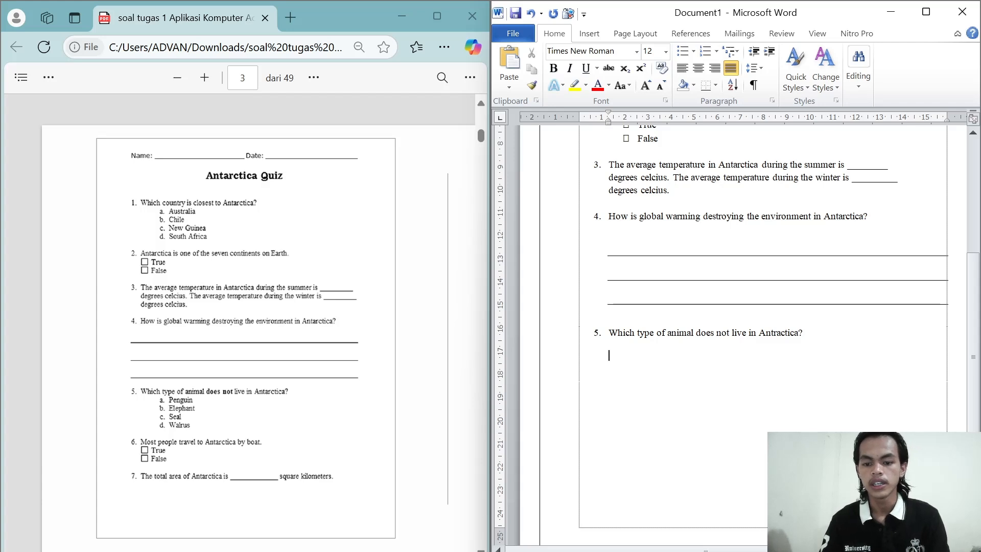
Step: Set the line spacing of question 5 and the empty line below it to 1,15
scroll(736, 332, "up", 4)
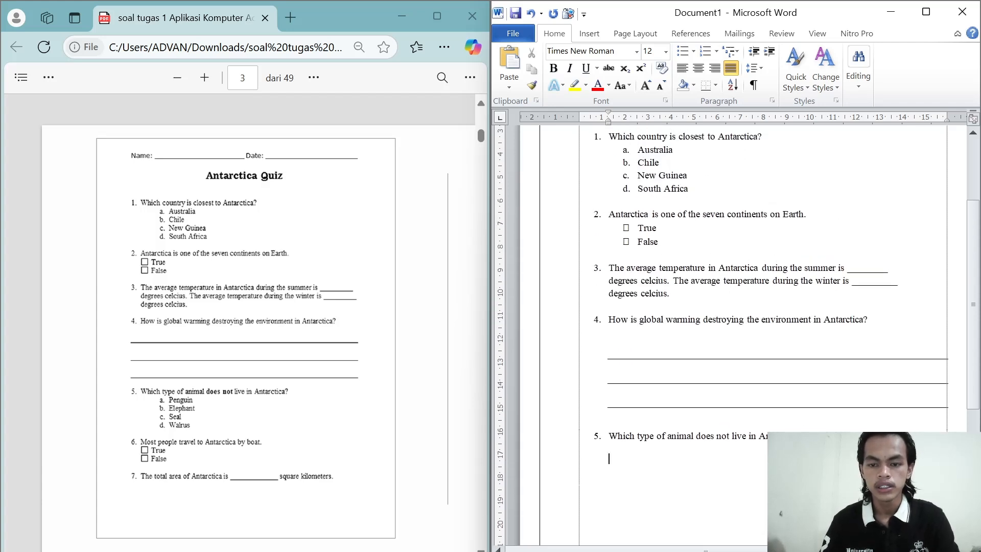
scroll(736, 332, "down", 1)
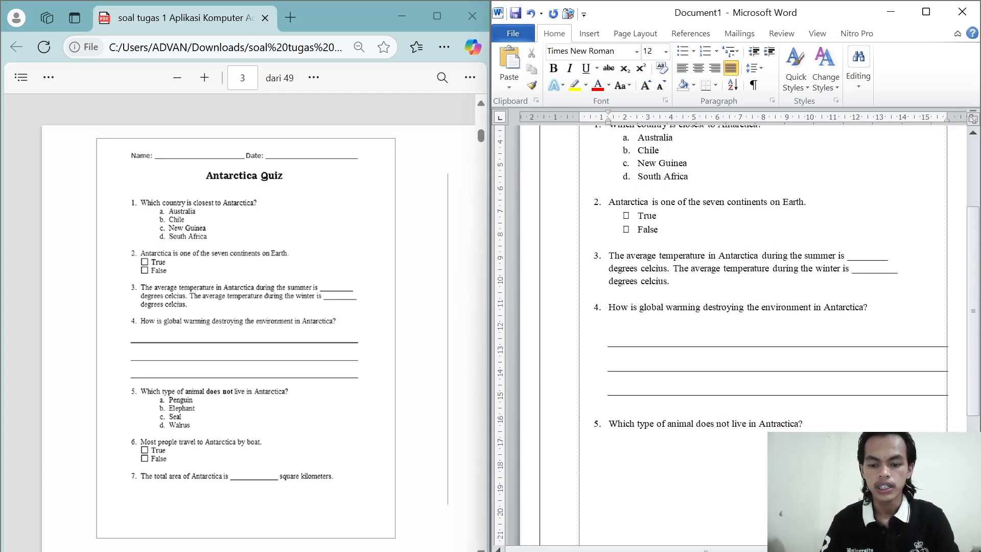
left_click(761, 69)
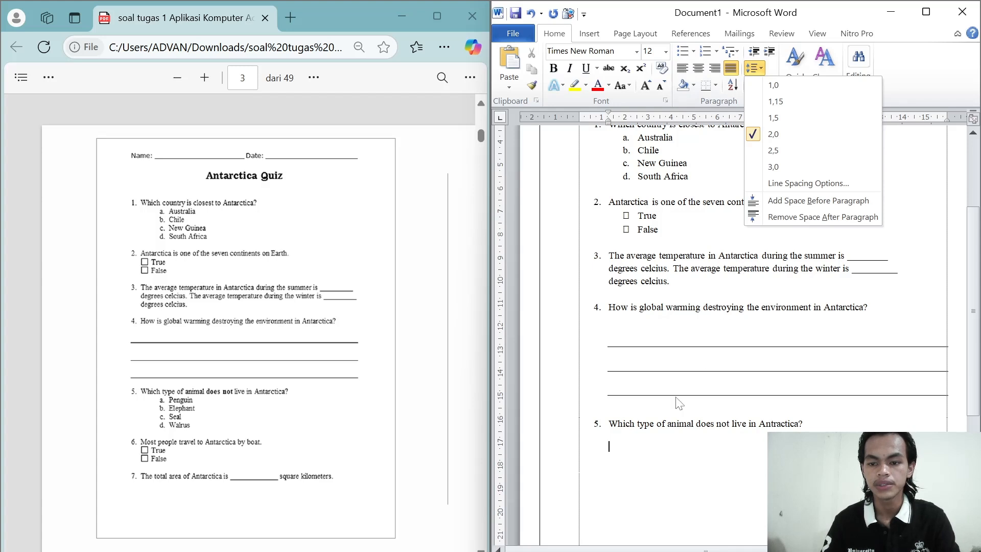
left_click(622, 451)
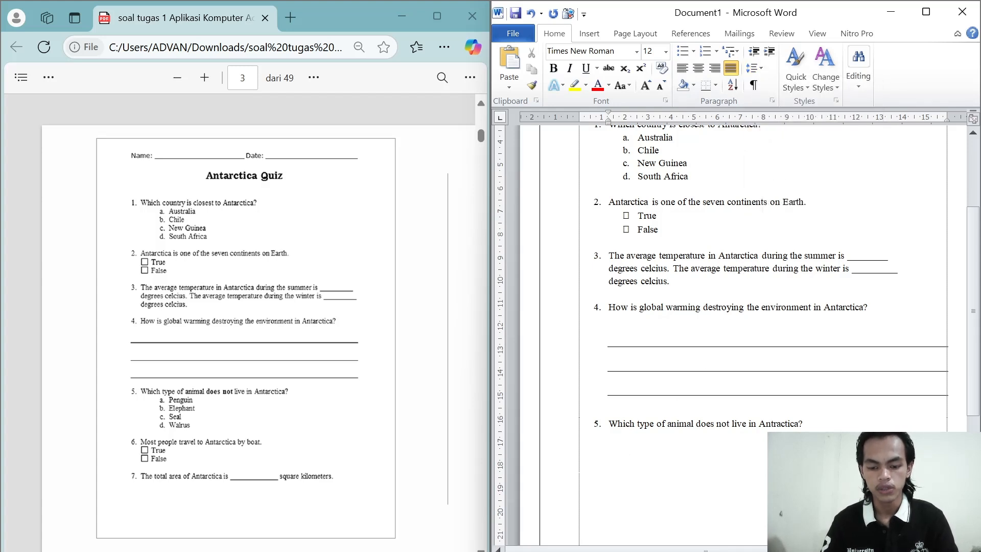
left_click_drag(623, 447, 607, 429)
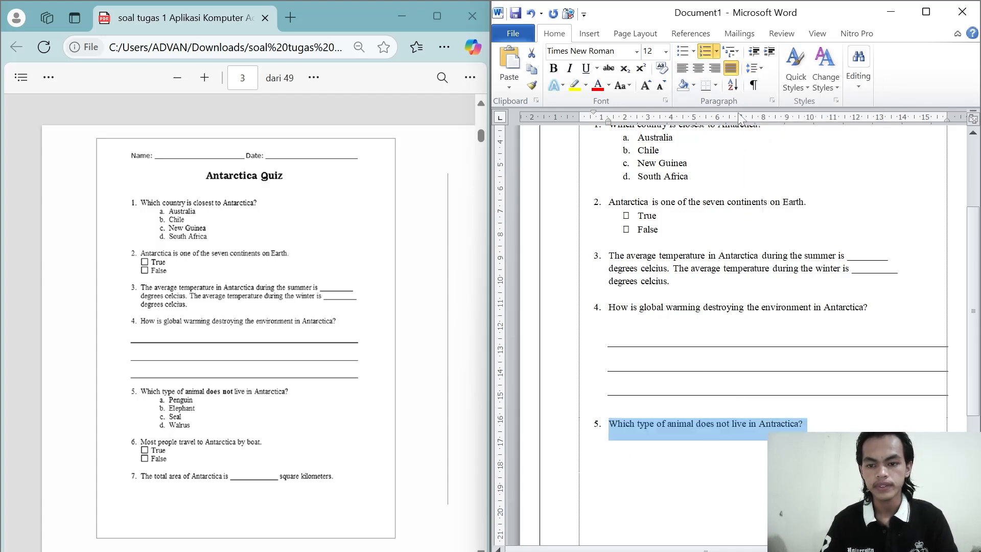
left_click(758, 66)
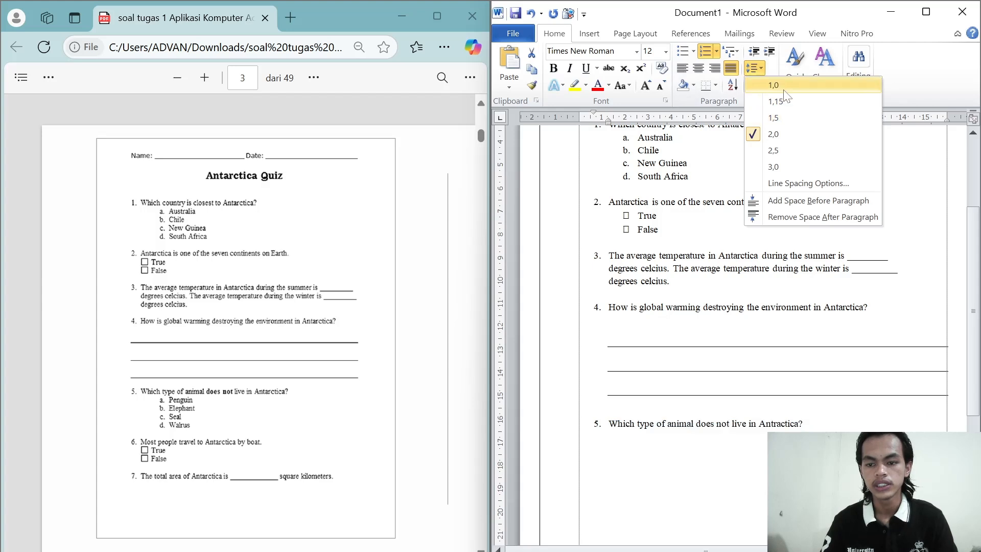
left_click(775, 101)
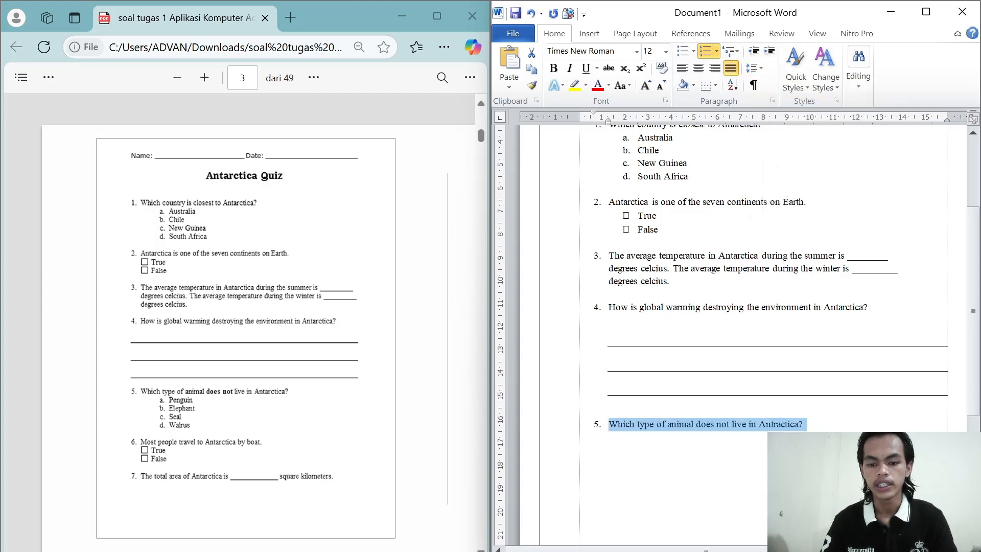
left_click(627, 441)
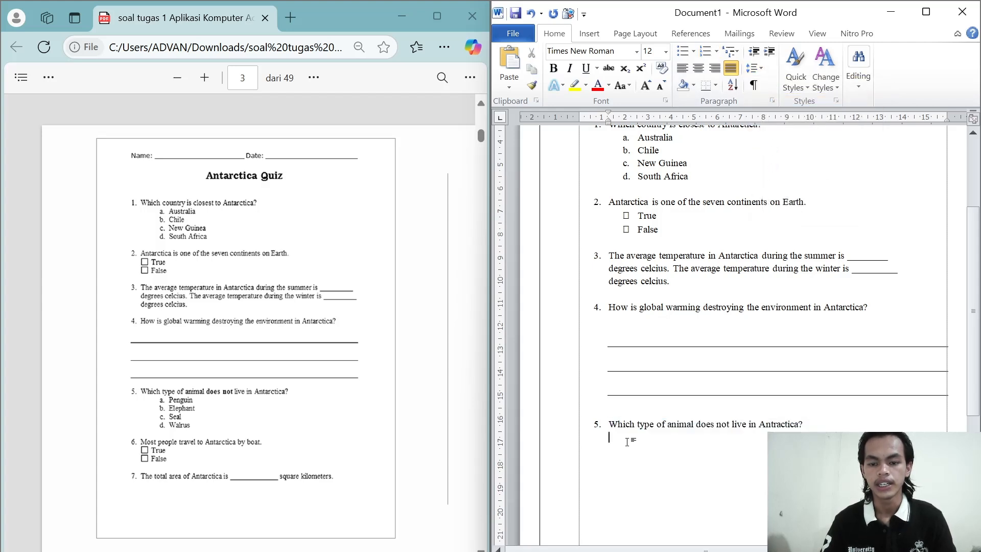
Step: Apply the a. b. c. numbering format to the empty line below question 5
scroll(626, 442, "up", 1)
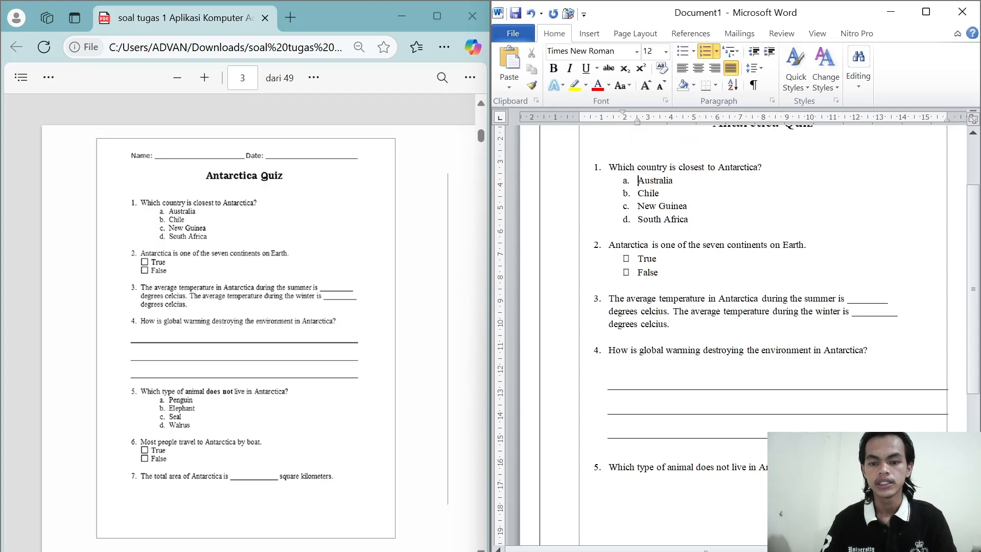
scroll(737, 332, "down", 1)
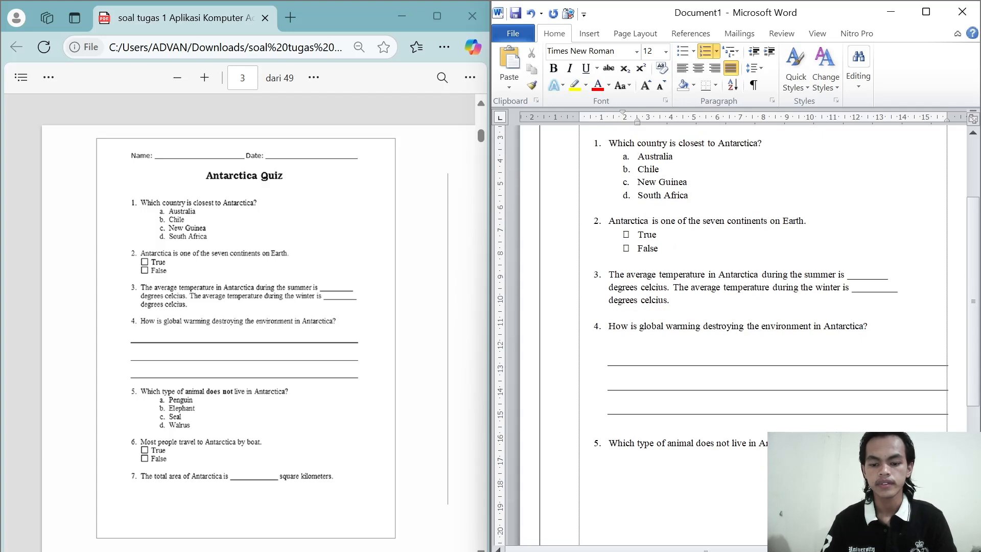
left_click(609, 456)
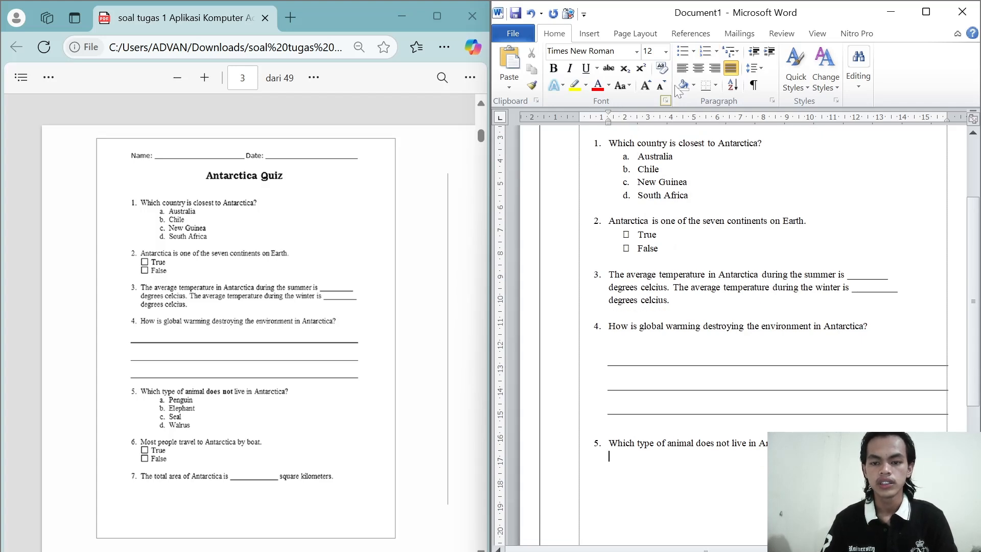
left_click(717, 53)
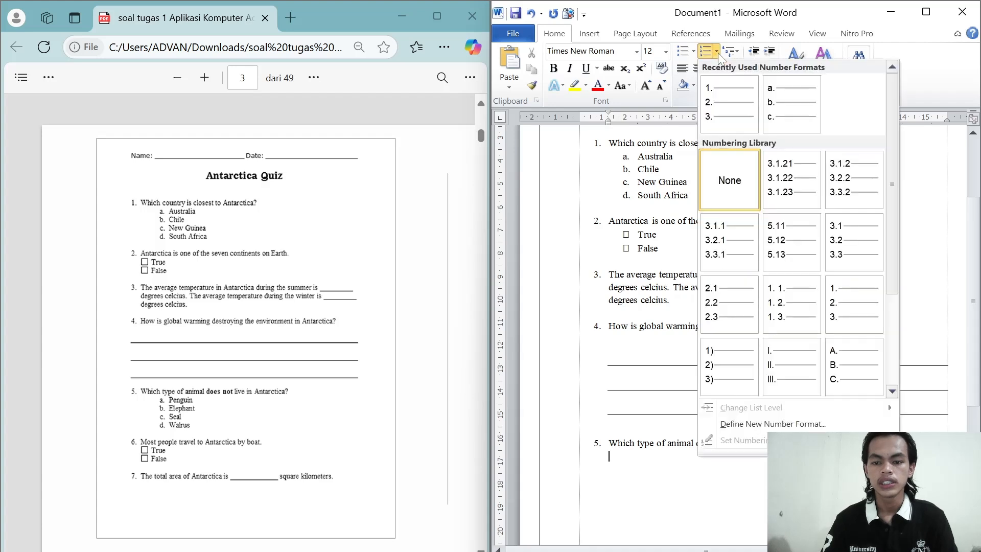
scroll(743, 226, "down", 3)
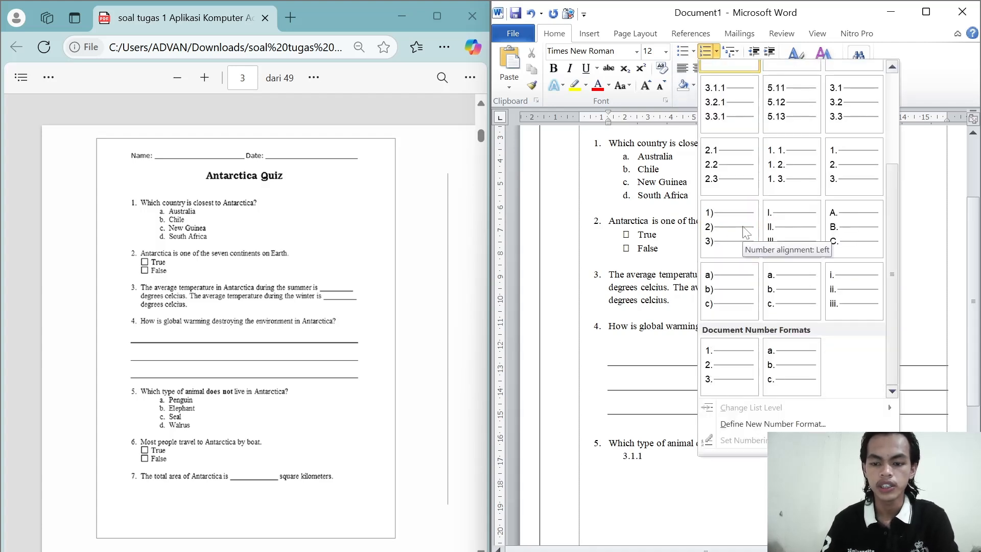
left_click(784, 286)
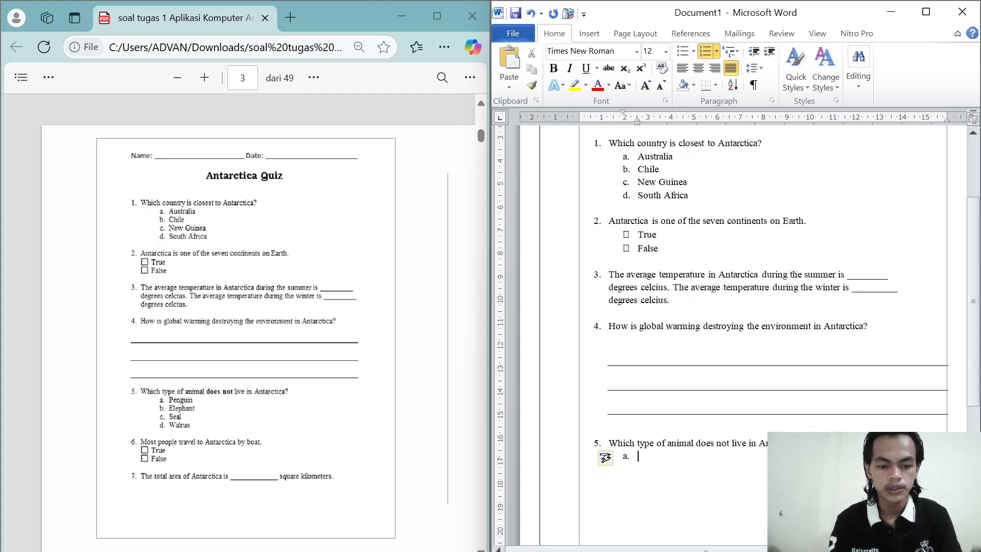
Step: Enter "Penguin" and "Elephant" as choices a and b of question 5
type("Pemg")
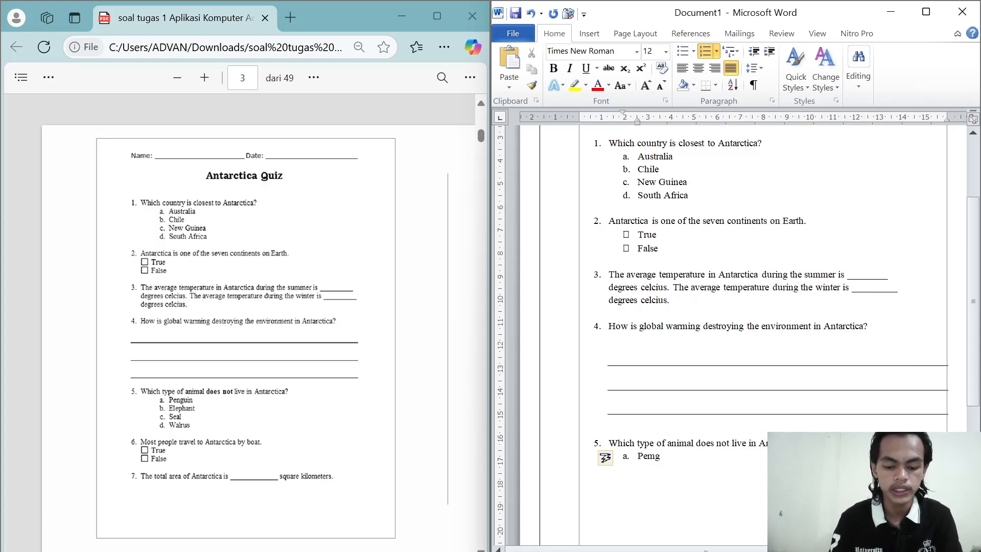
key("BackSpace")
key("BackSpace")
key("BackSpace")
key("BackSpace")
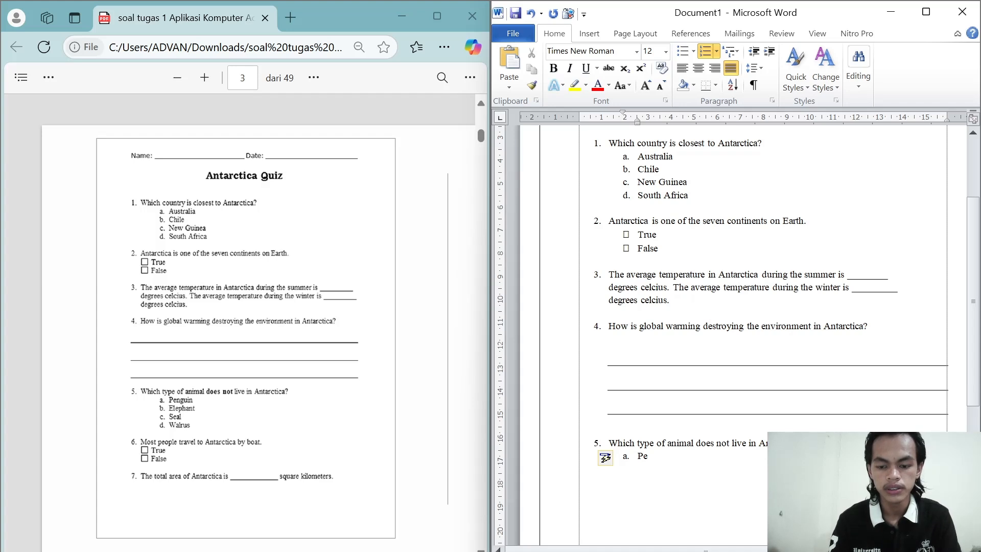
type("nguin")
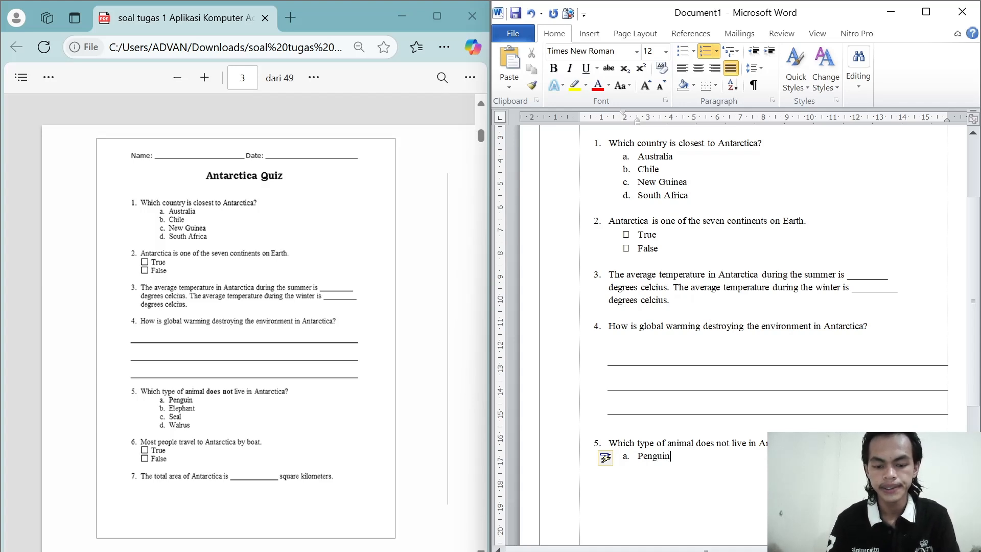
key("Return")
type("E")
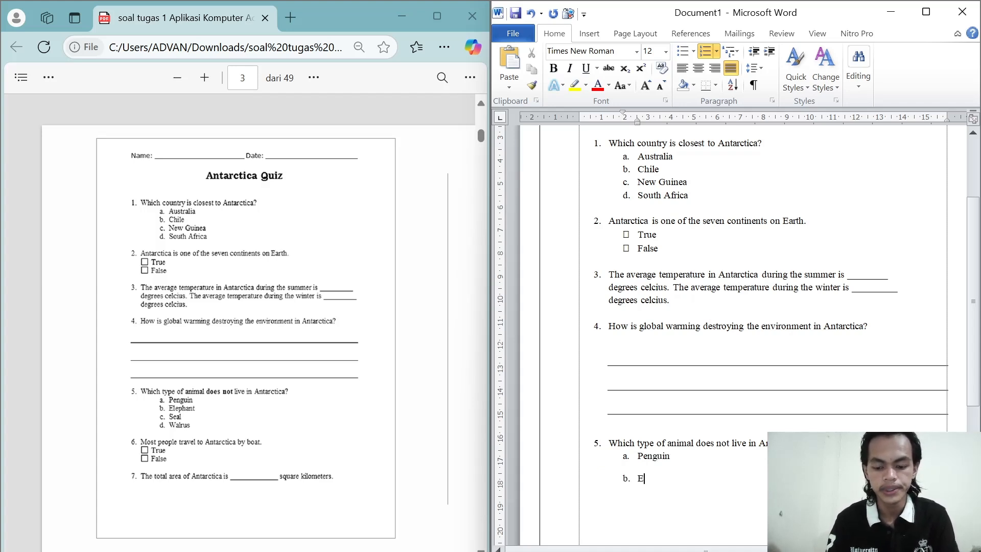
type("le")
type("phant")
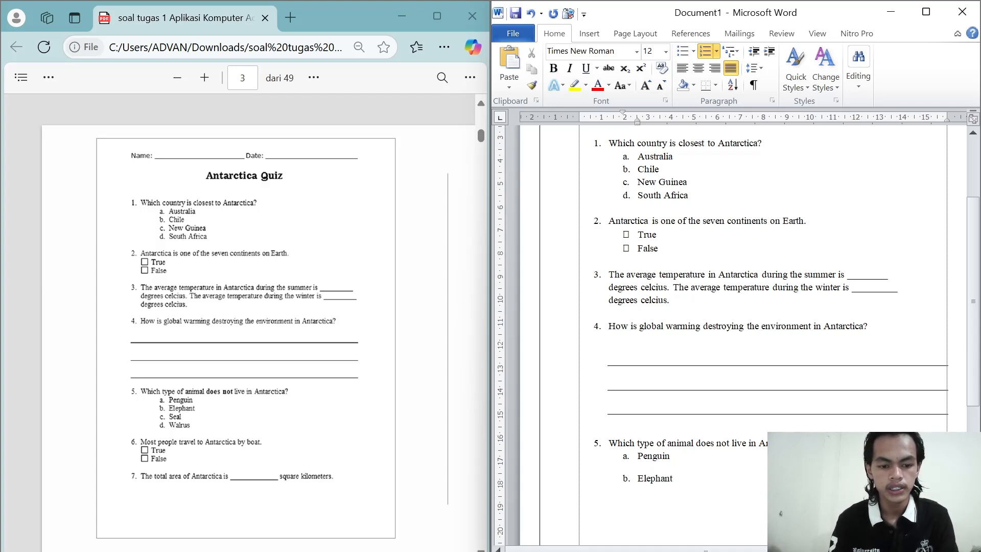
Step: Add "Seal" and "Walrus" as choices c and d of question 5
key("Return")
type("Se")
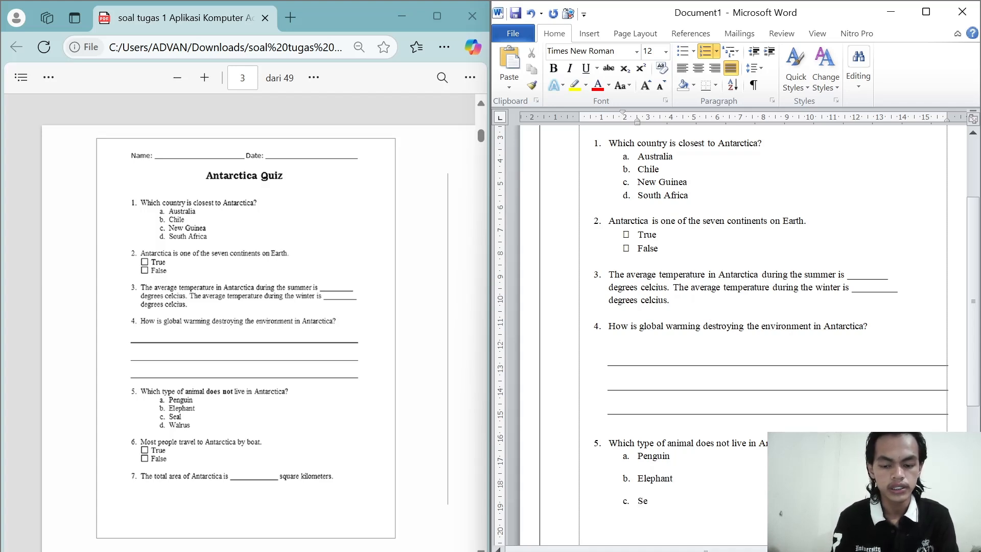
type("al")
key("Return")
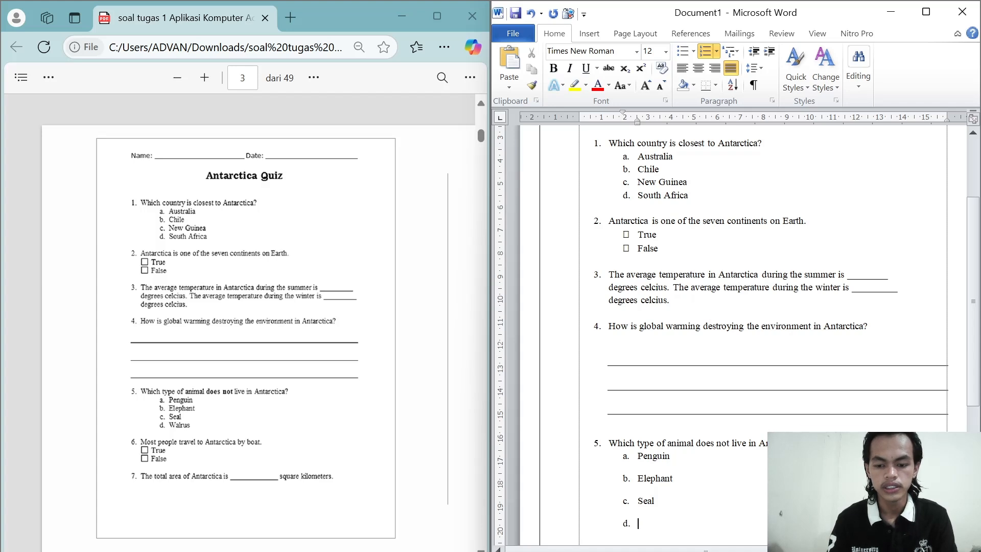
type("Wal")
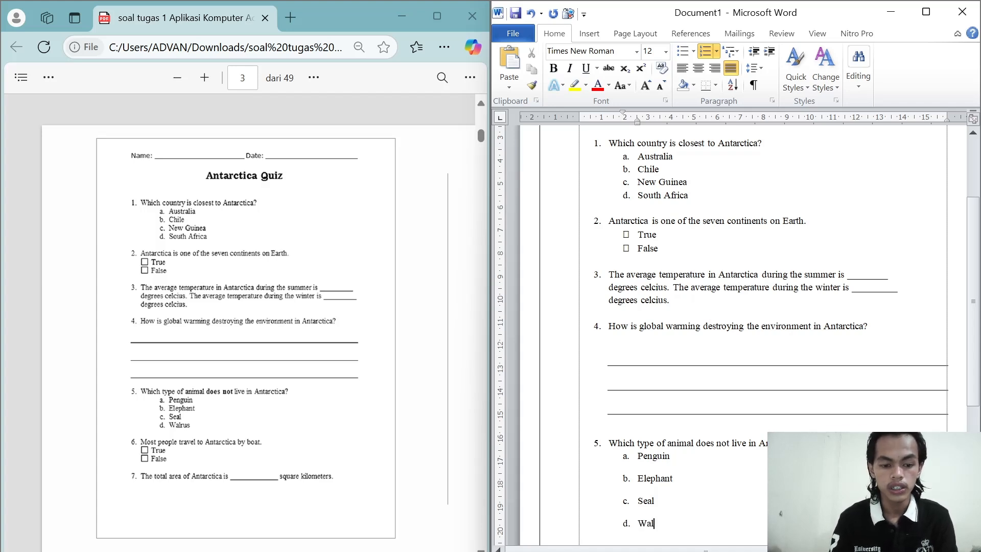
type("rus")
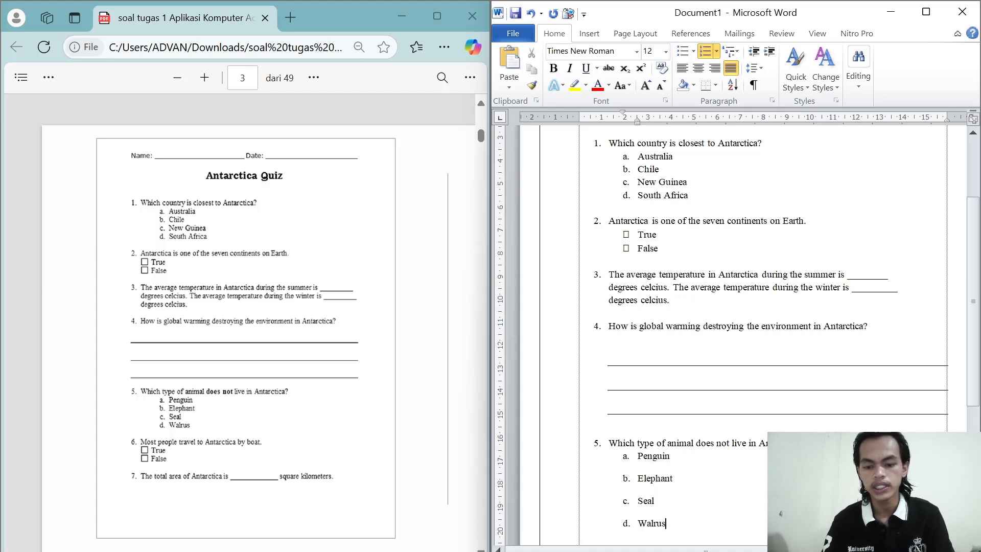
Step: Set the line spacing of question 5 and its four choices to 1,15
scroll(741, 306, "down", 1)
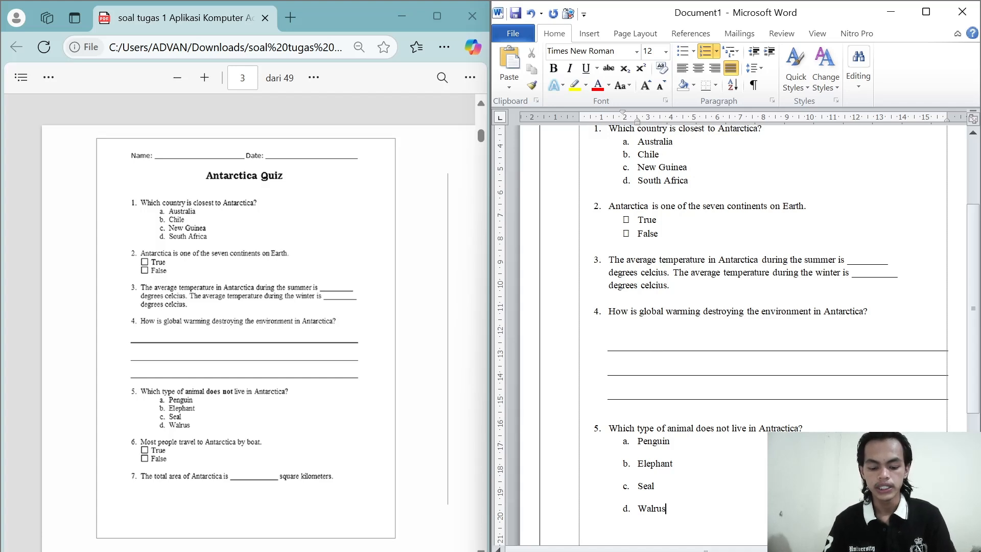
key("ctrl+shift+Up")
key("ctrl+shift+Up")
key("ctrl+shift+Up")
key("ctrl+shift+Up")
key("ctrl+shift+Up")
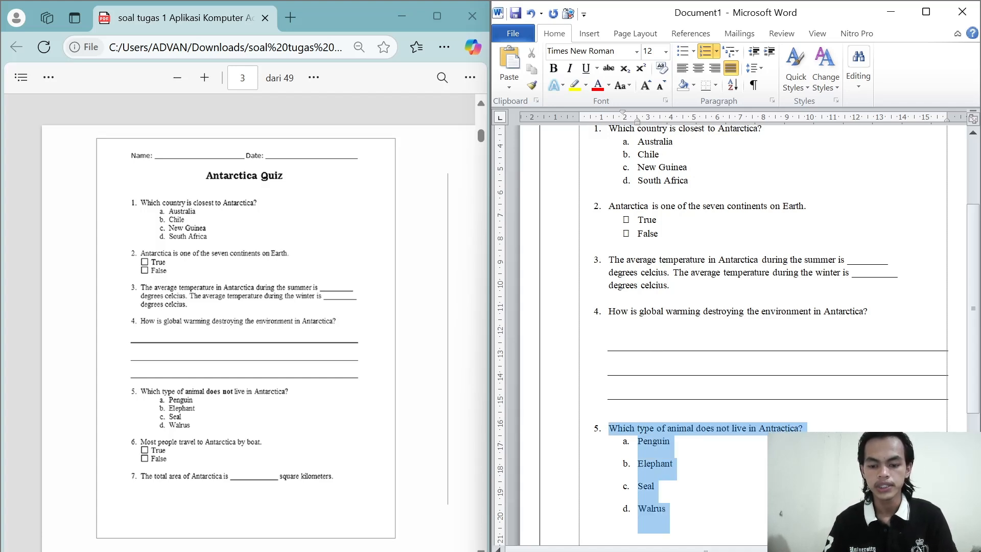
left_click(755, 68)
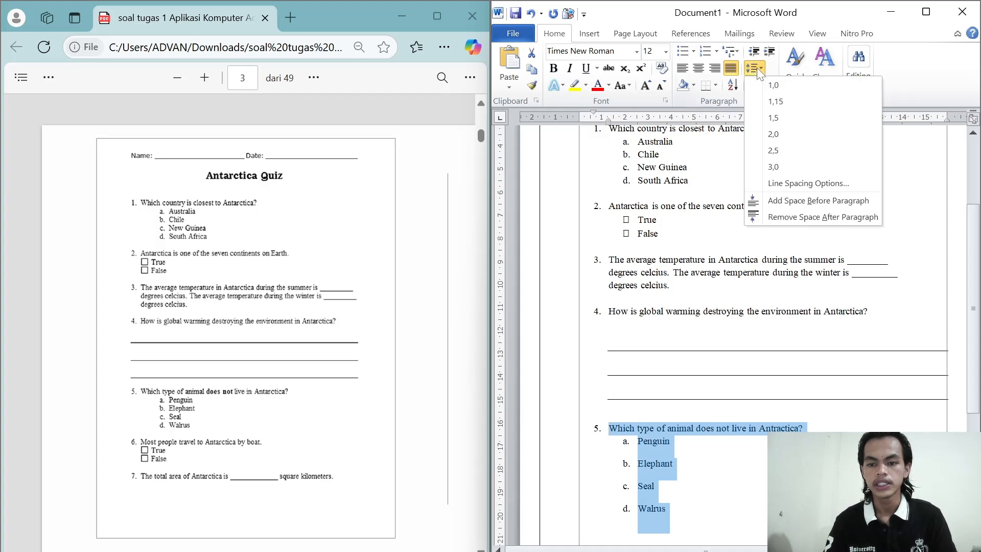
left_click(775, 101)
Step: Leave a blank line below the Walrus choice and start a new unnumbered line
left_click(667, 480)
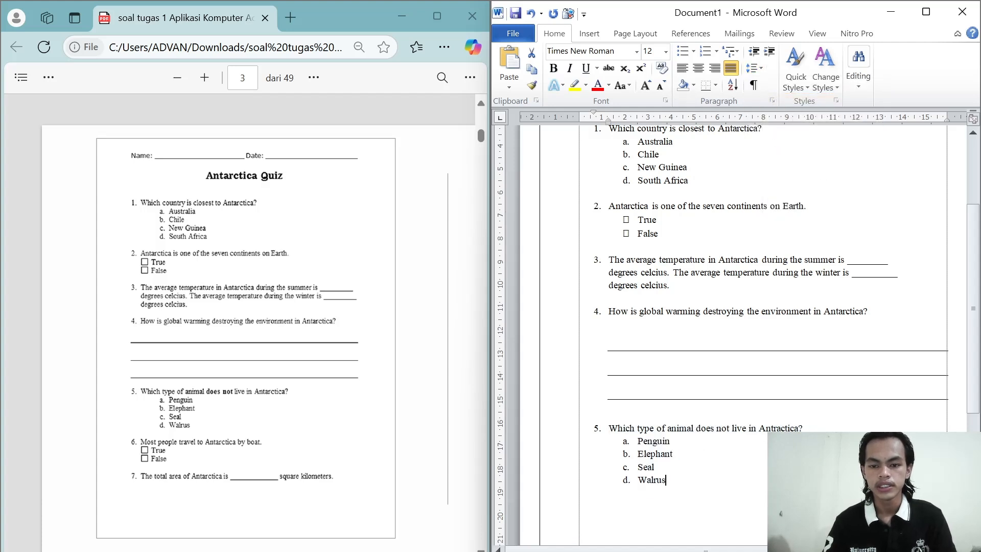
key("Return")
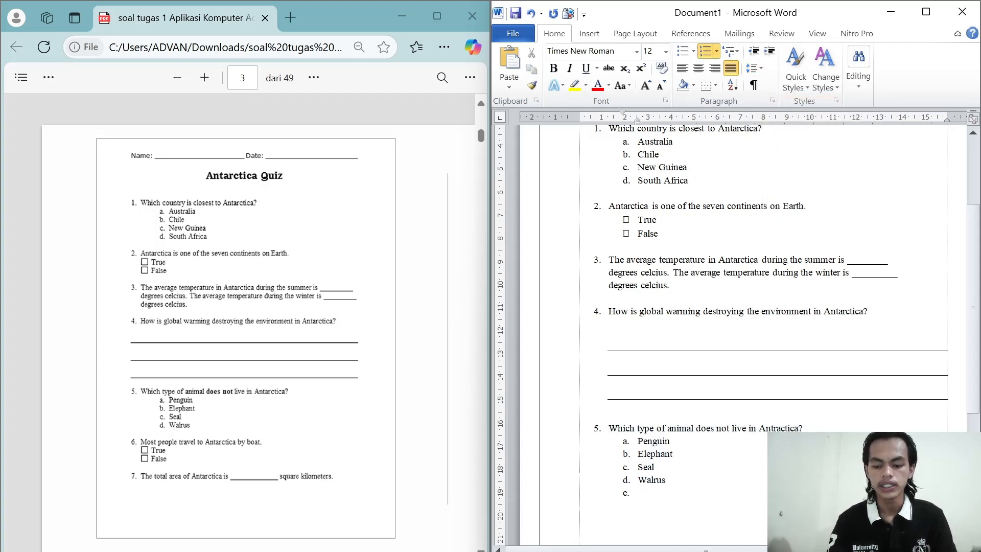
key("BackSpace")
key("Return")
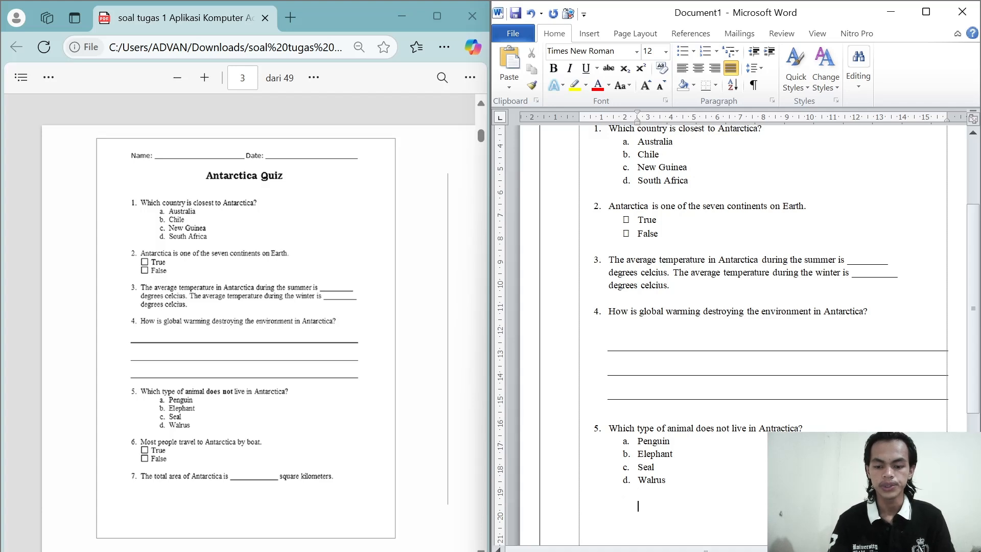
scroll(734, 335, "down", 1)
scroll(734, 335, "down", 3)
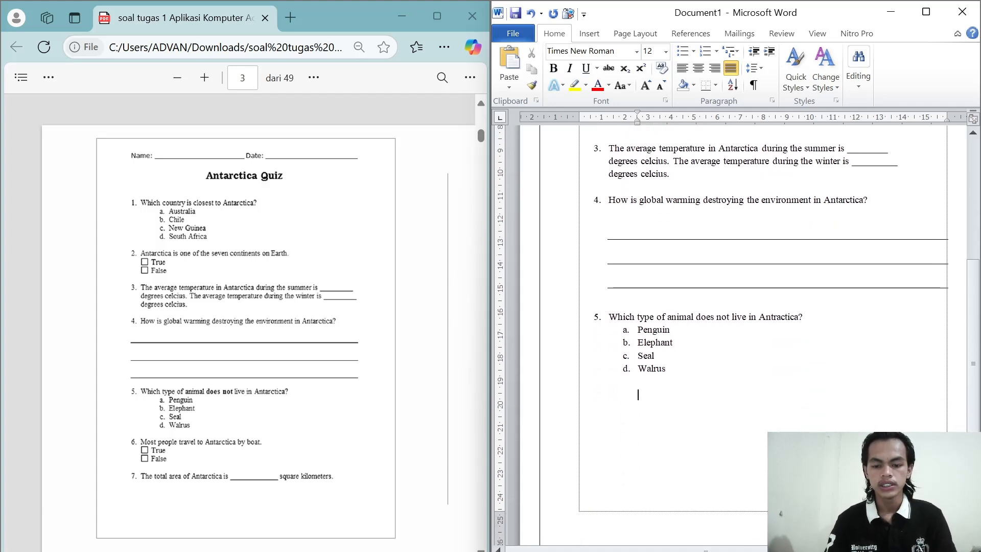
left_click(717, 51)
left_click(865, 305)
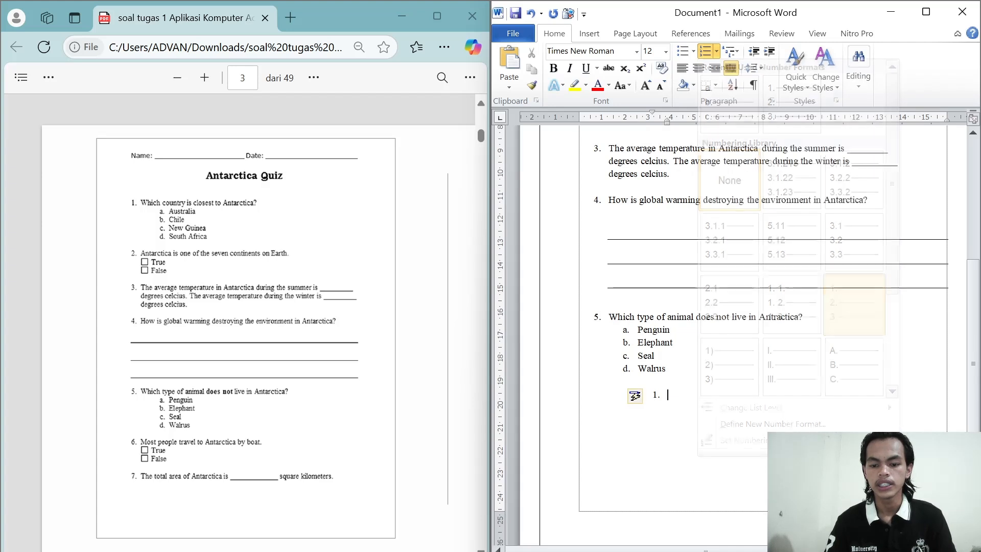
key("BackSpace")
key("BackSpace")
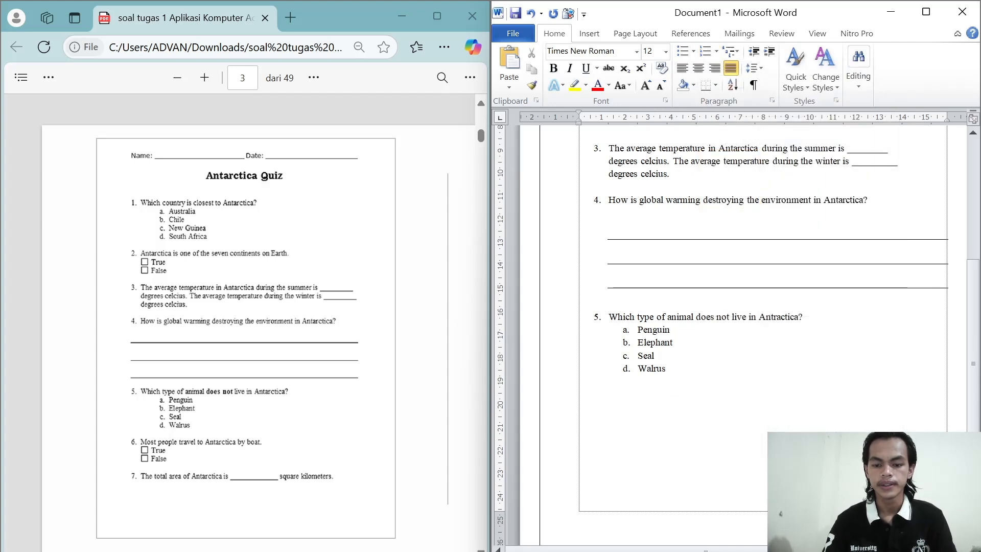
Step: Add question 6 below the Walrus choice, reading "Most people travel to Antarctica by boat."
type("6.")
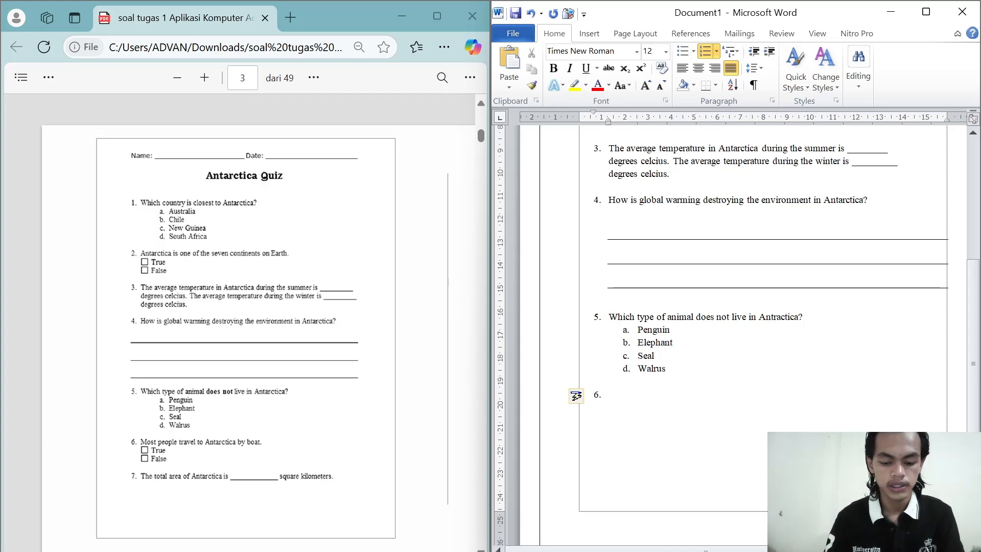
type(" Most")
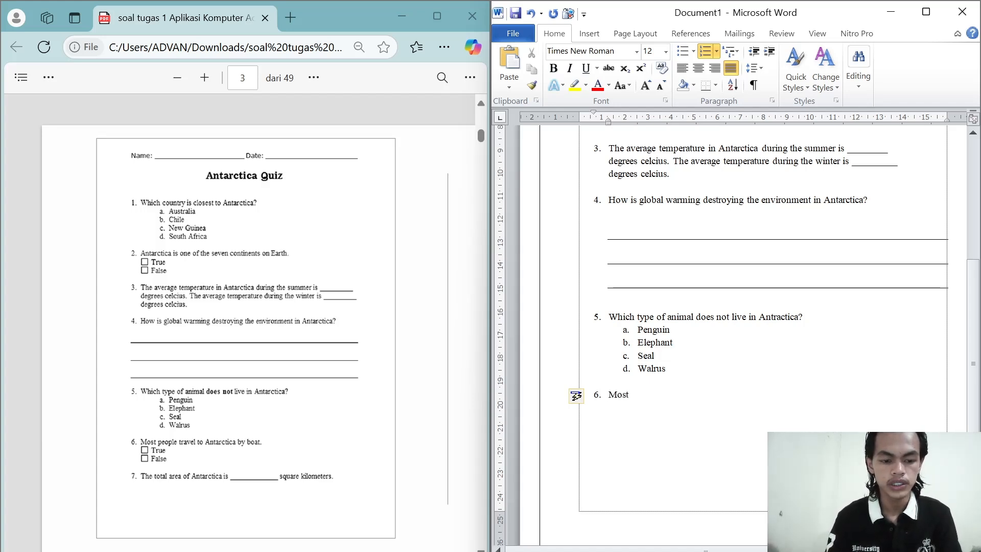
type(" people ")
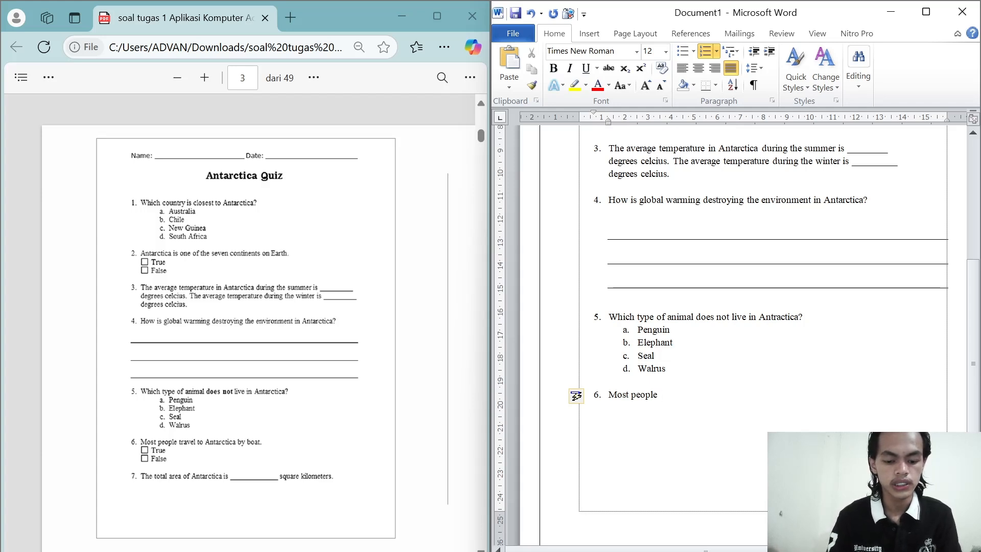
type("travel")
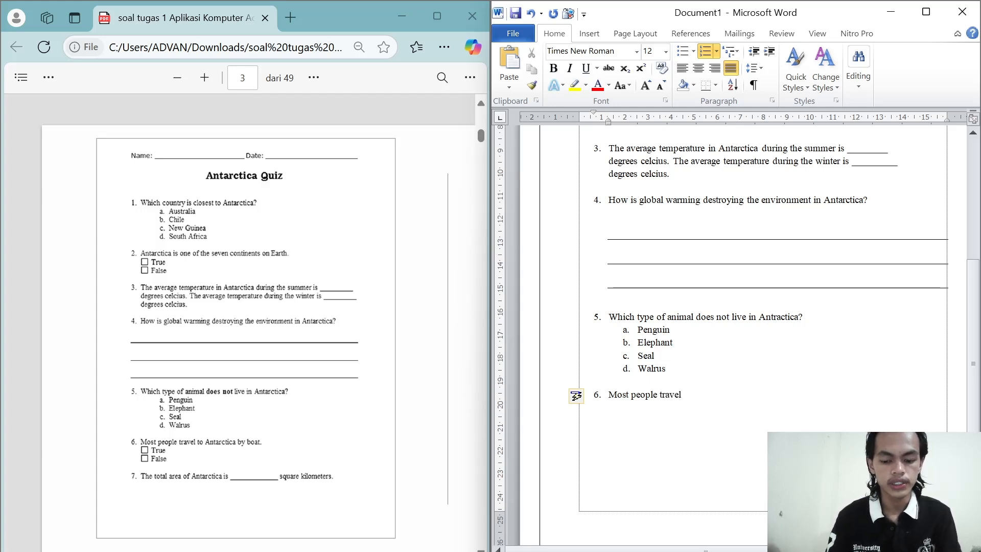
type(" to An")
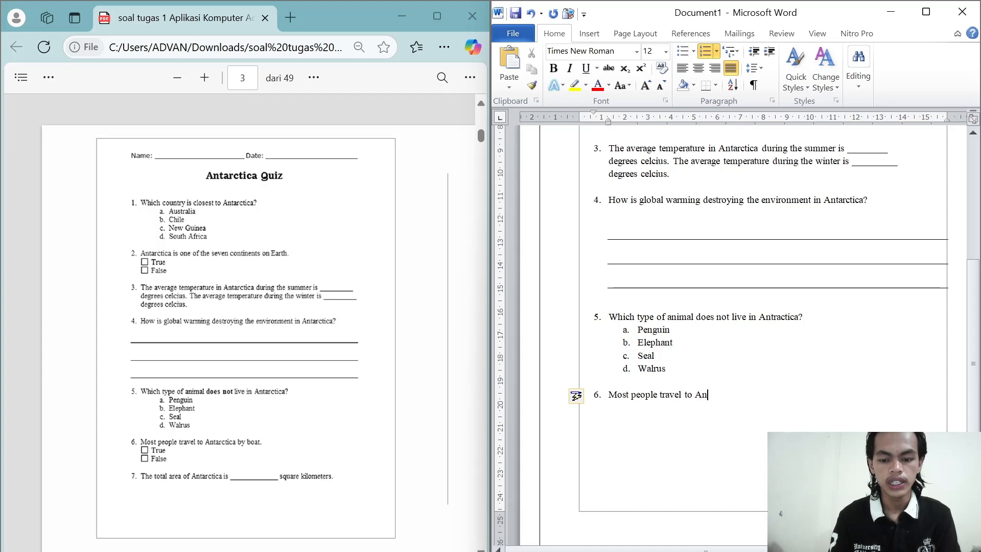
type("tarctica ")
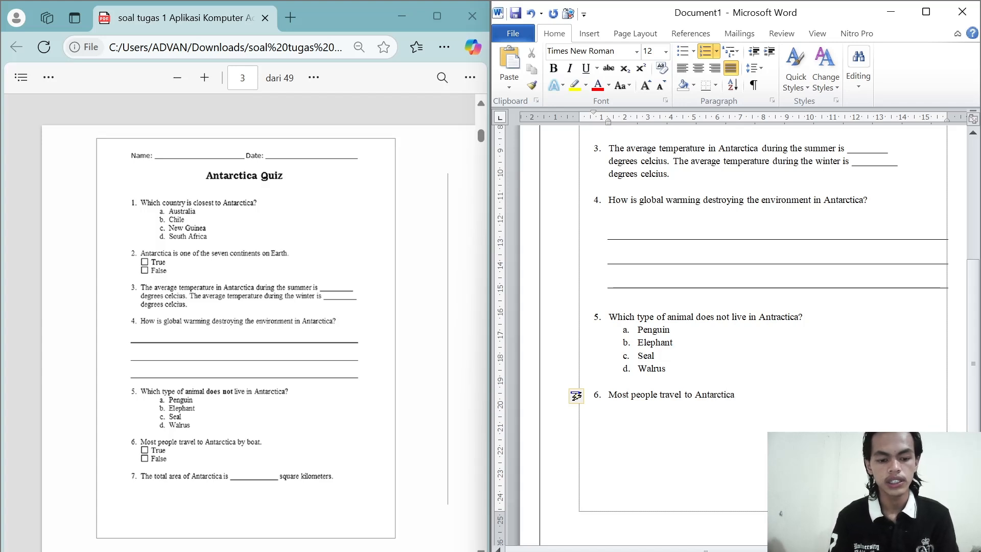
type("by")
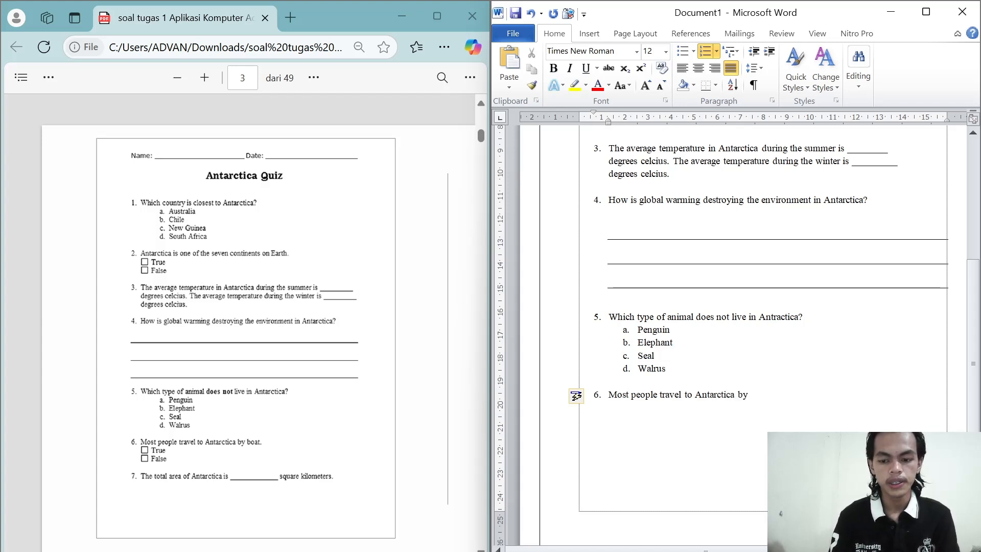
type(" boat")
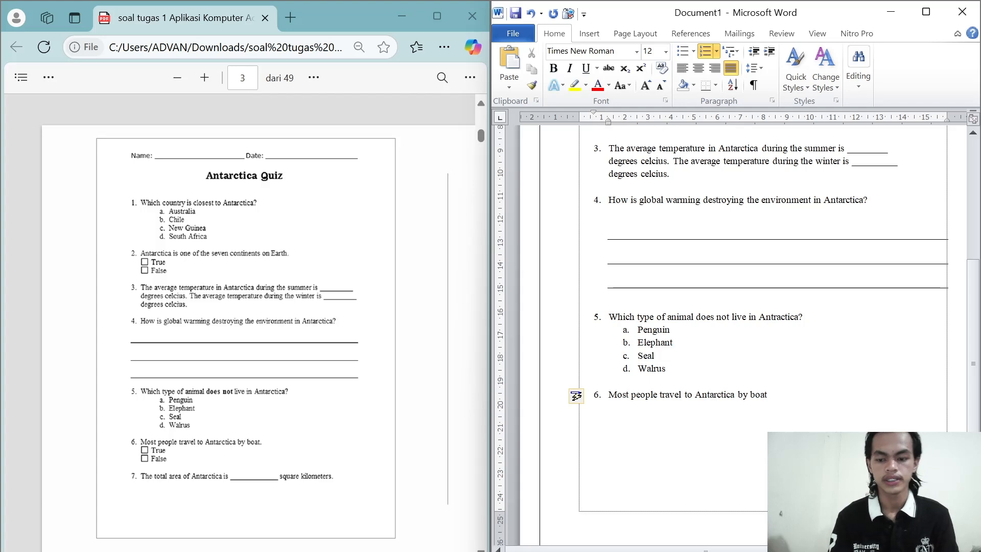
type(".")
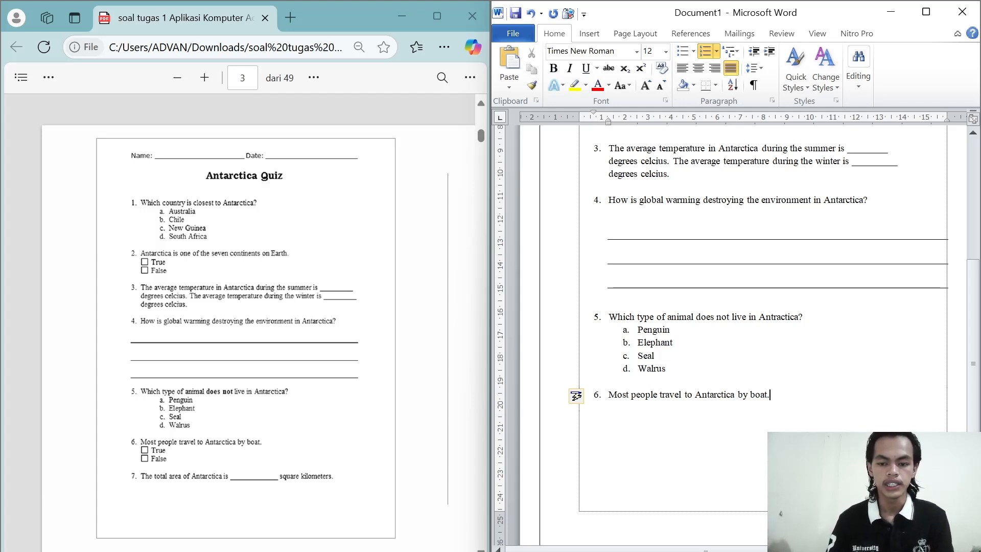
scroll(736, 332, "up", 5)
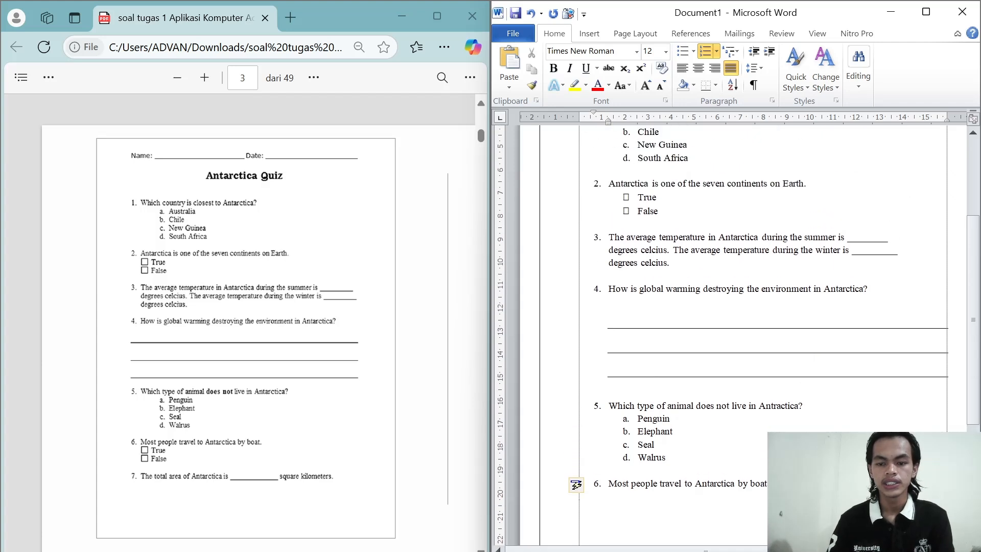
scroll(735, 332, "down", 3)
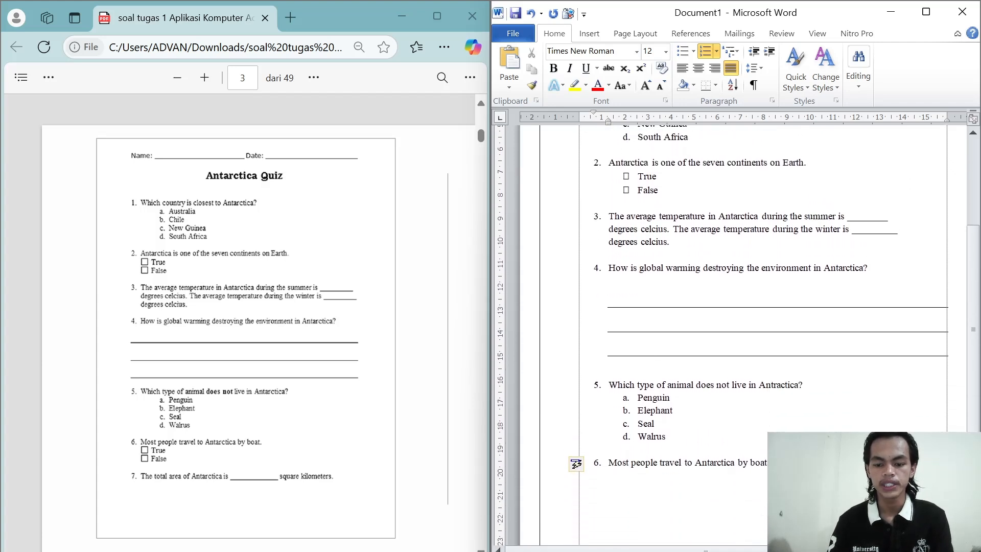
scroll(736, 332, "up", 3)
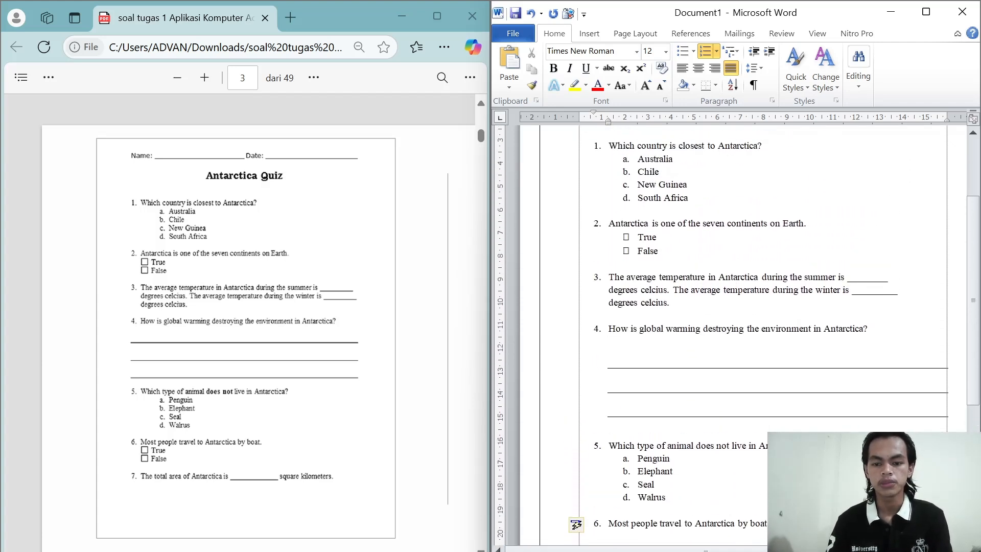
scroll(576, 432, "down", 8)
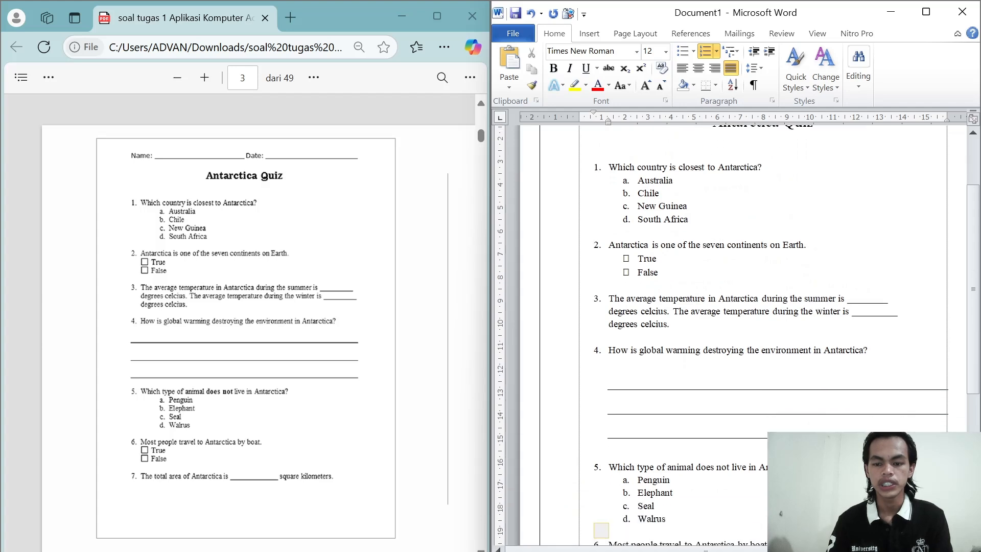
type(".")
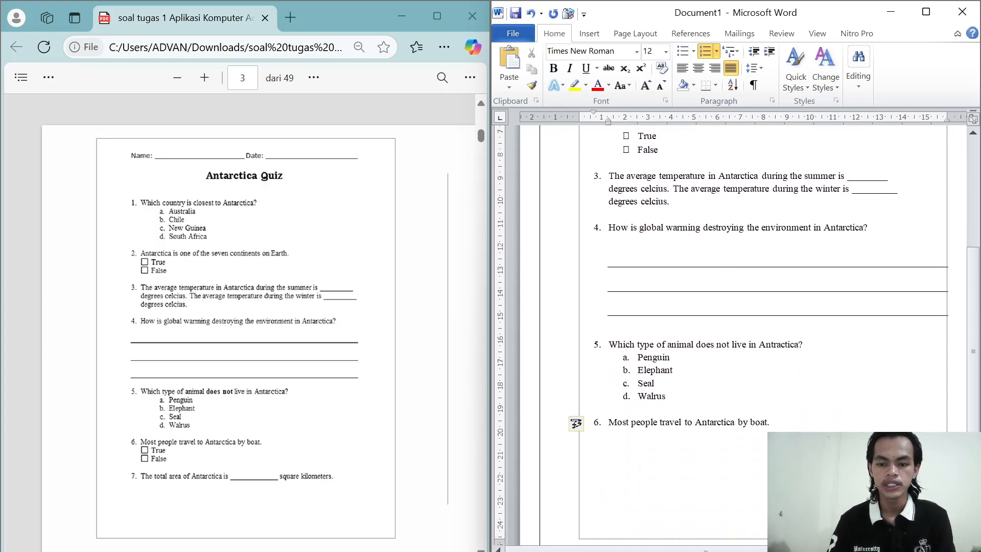
Step: Add "True" and "False" as two choices with hollow box bullets below question 6
key("Return")
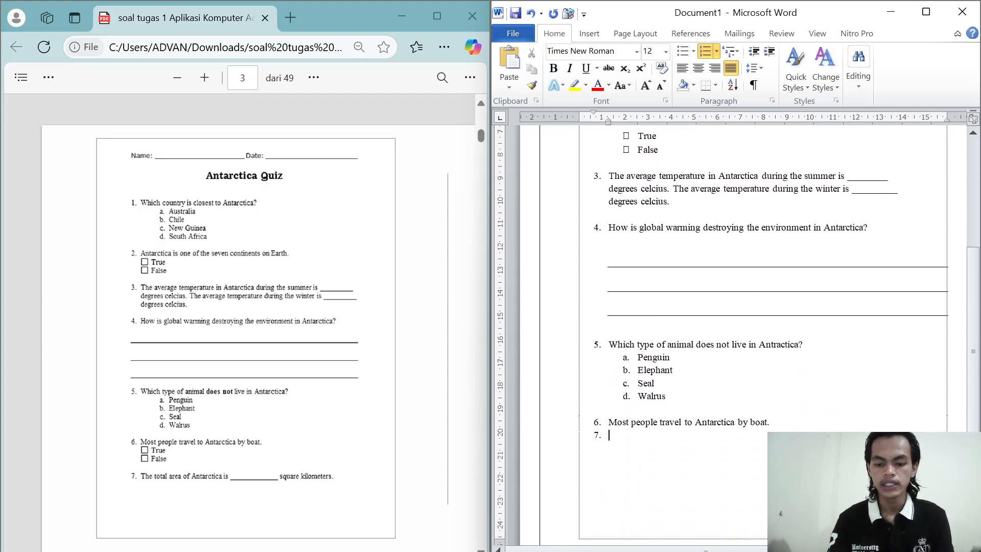
left_click(705, 50)
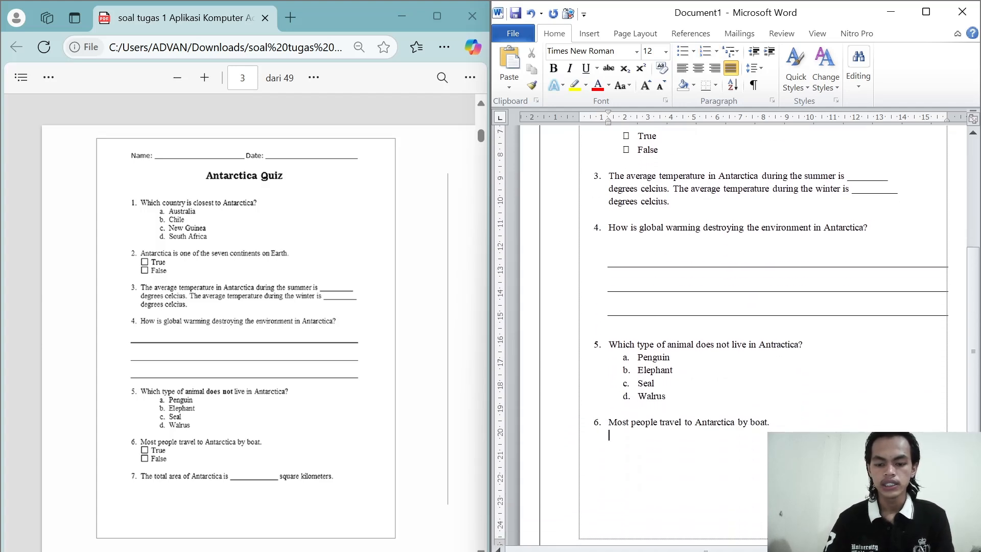
left_click(694, 52)
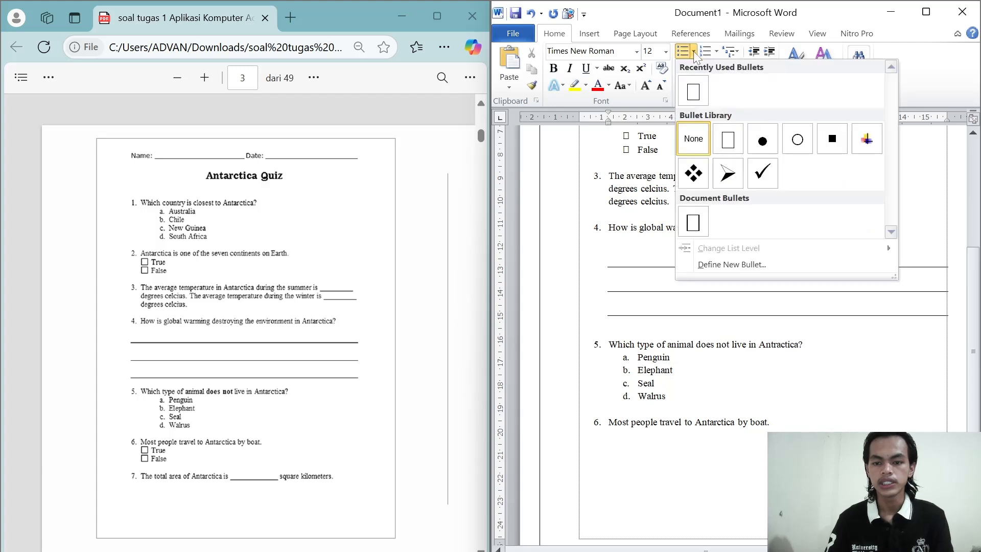
left_click(687, 98)
type("tr")
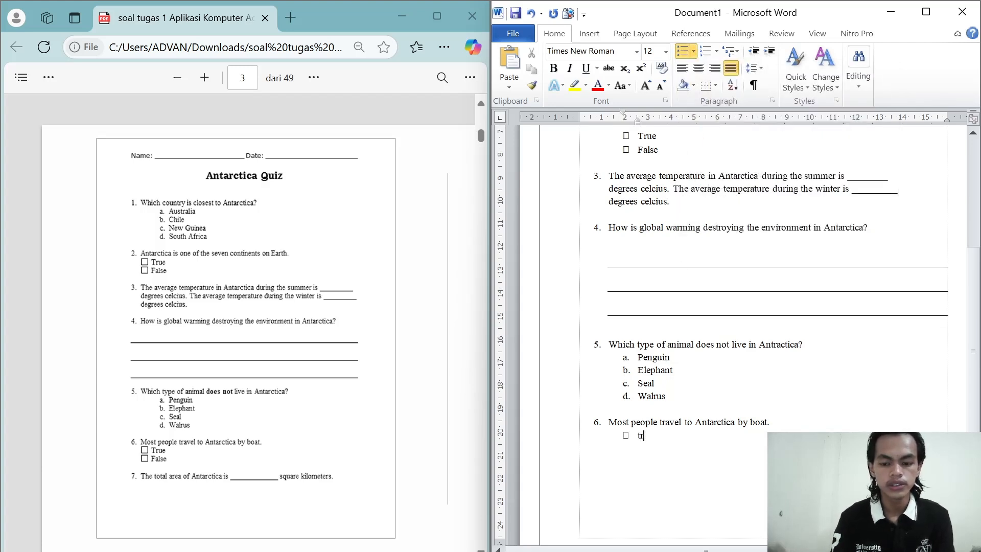
key("BackSpace")
key("BackSpace")
type("True")
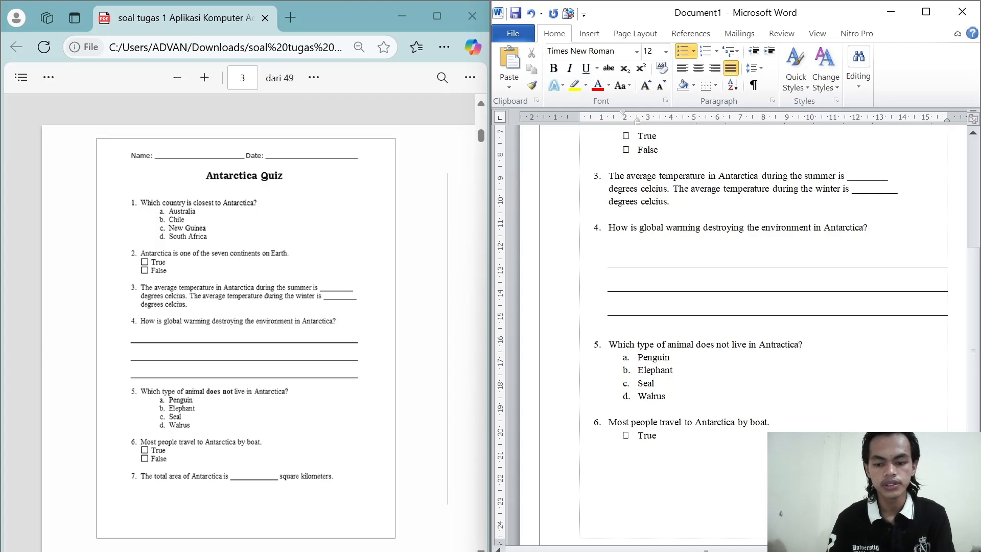
key("Return")
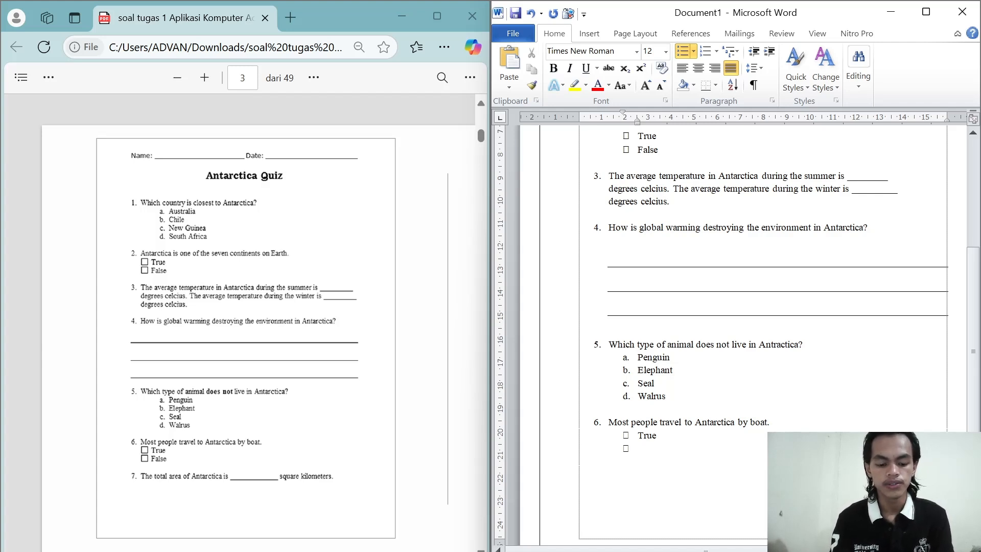
type("False")
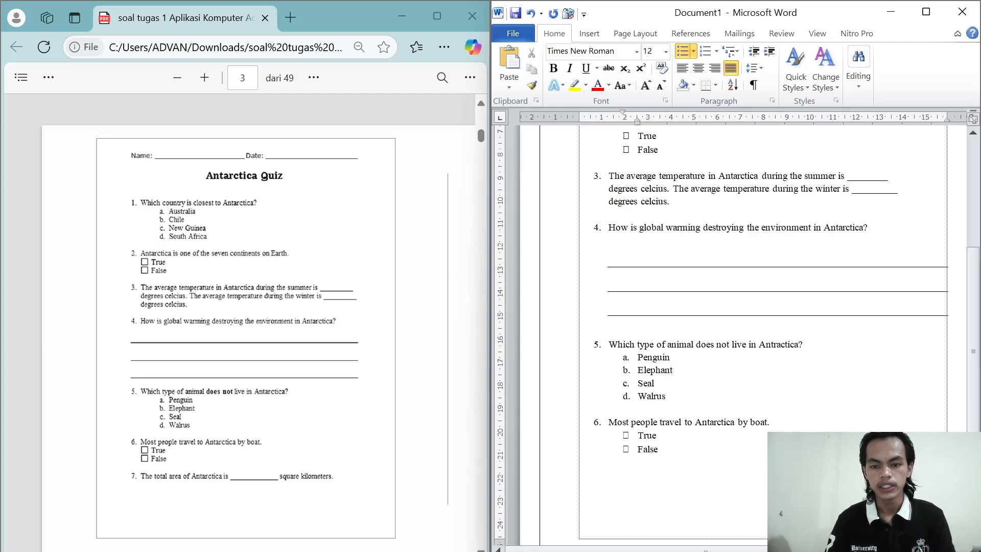
Step: Make the box bullets of question 6's True and False choices bold
double_click(639, 435)
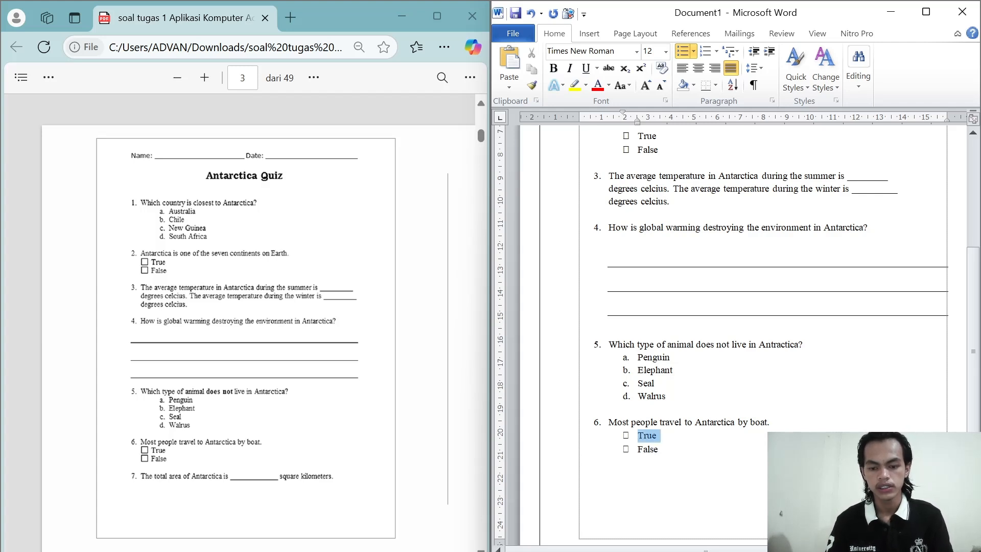
left_click(626, 437)
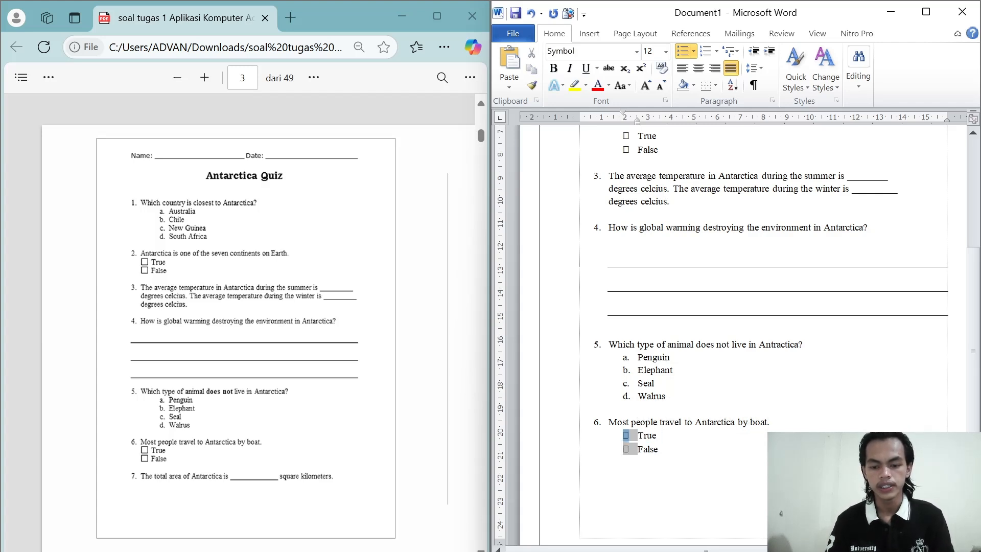
key("ctrl+b")
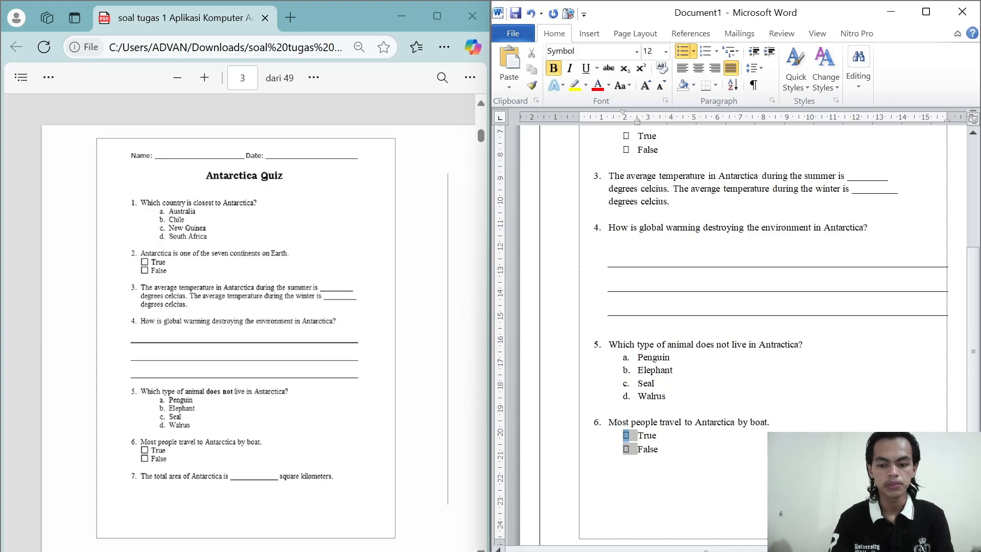
Step: Leave a blank line below question 6's False choice and start a list item numbered 7
left_click(658, 449)
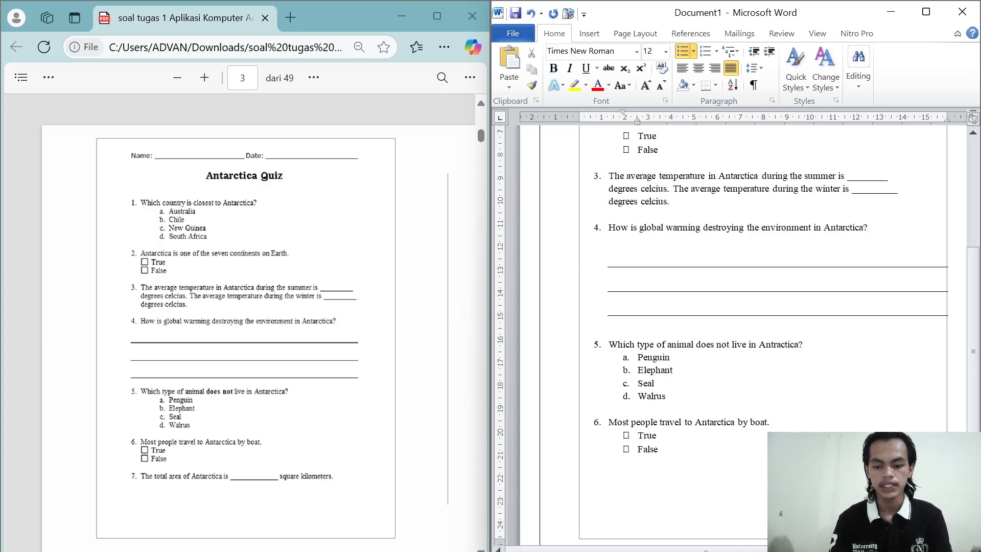
key("Return")
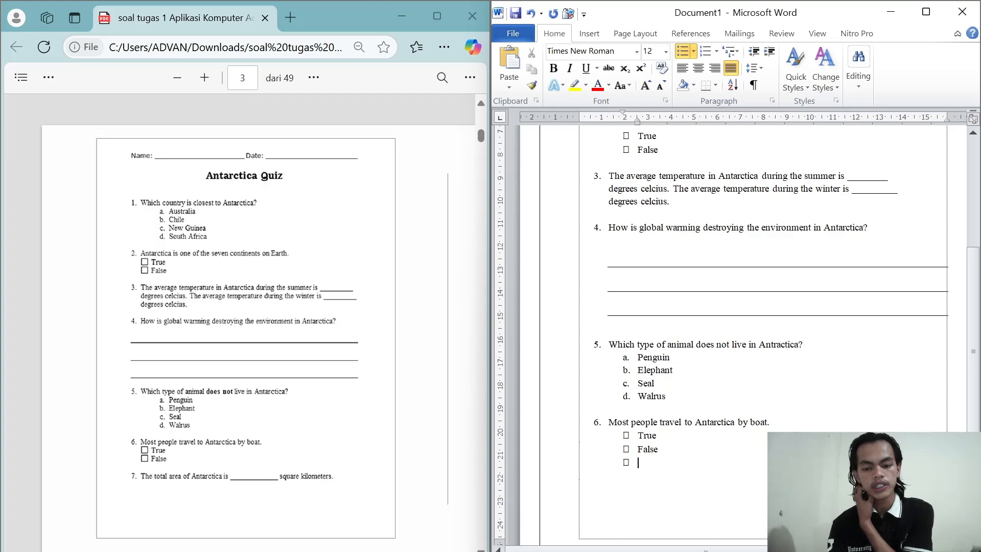
key("BackSpace")
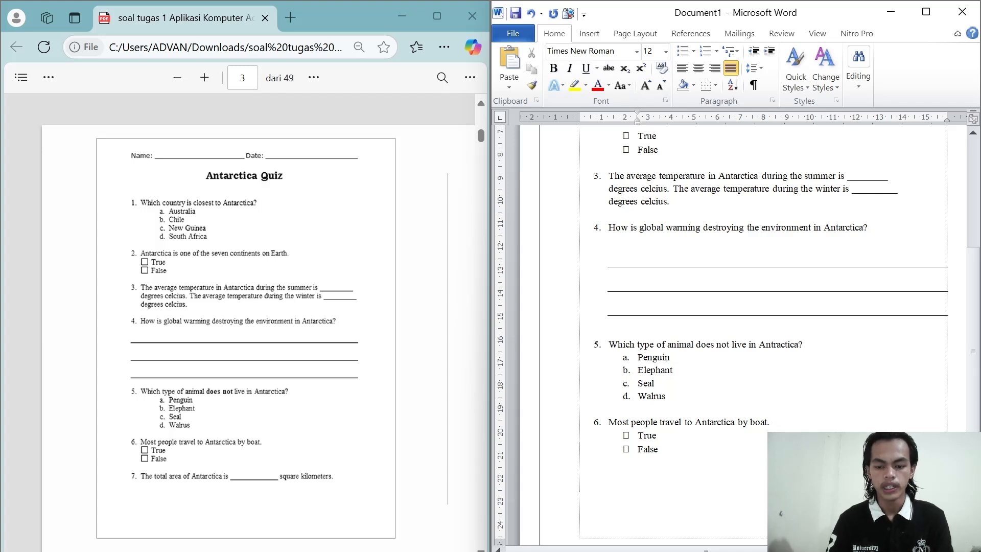
type("7. ")
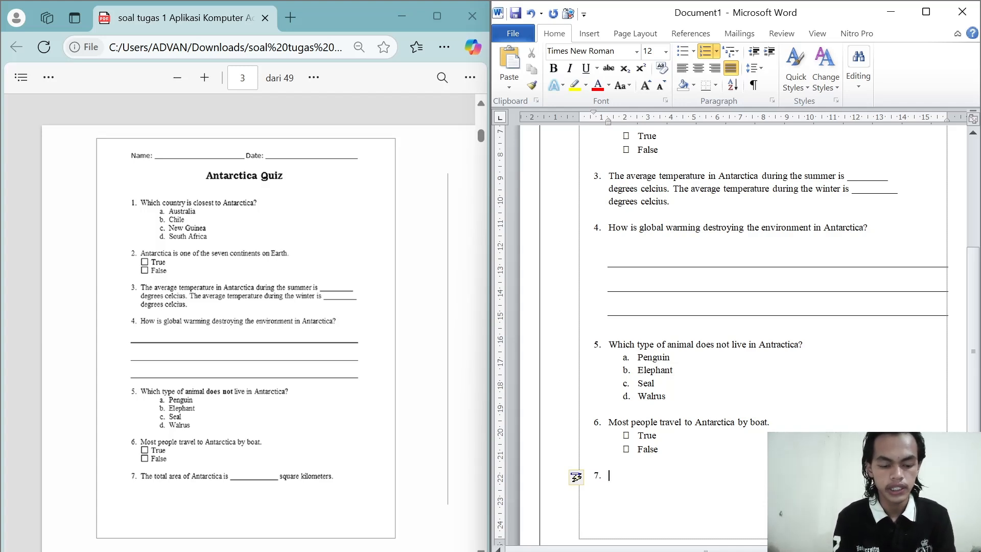
type("The ")
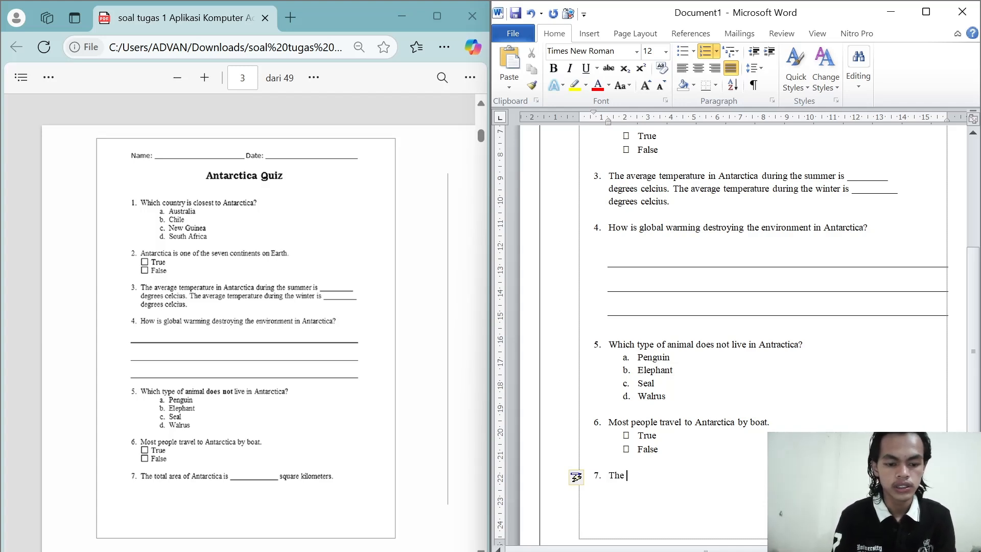
type("total a")
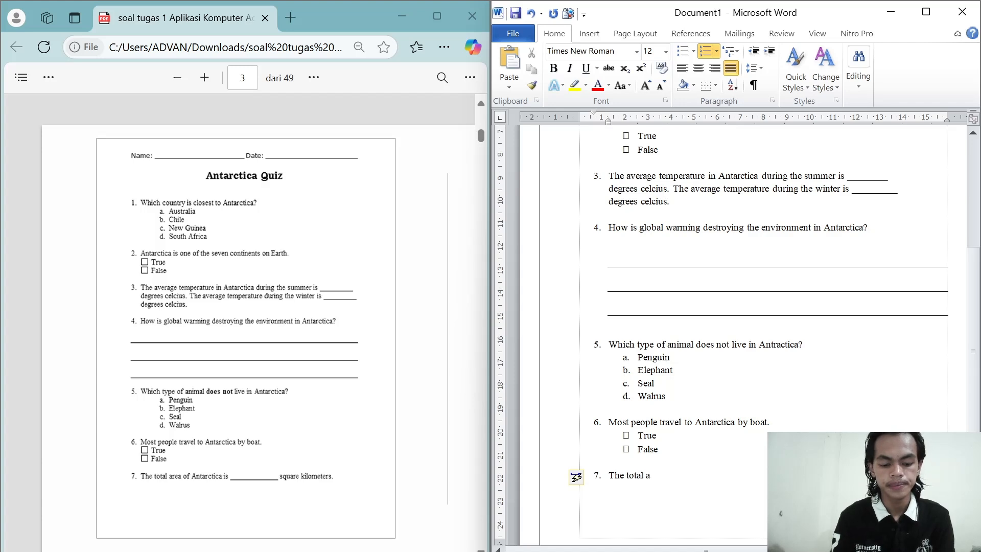
type("rea o")
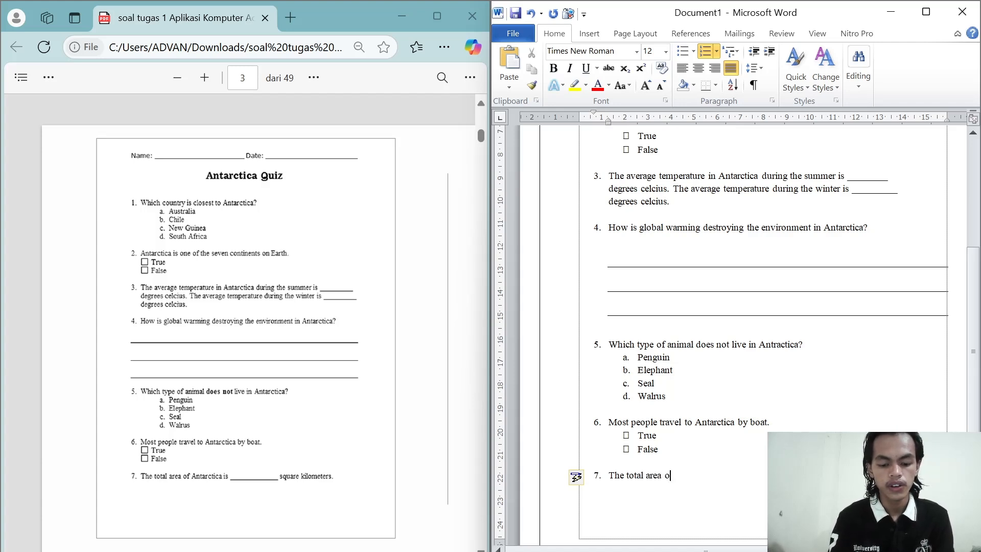
type("f An")
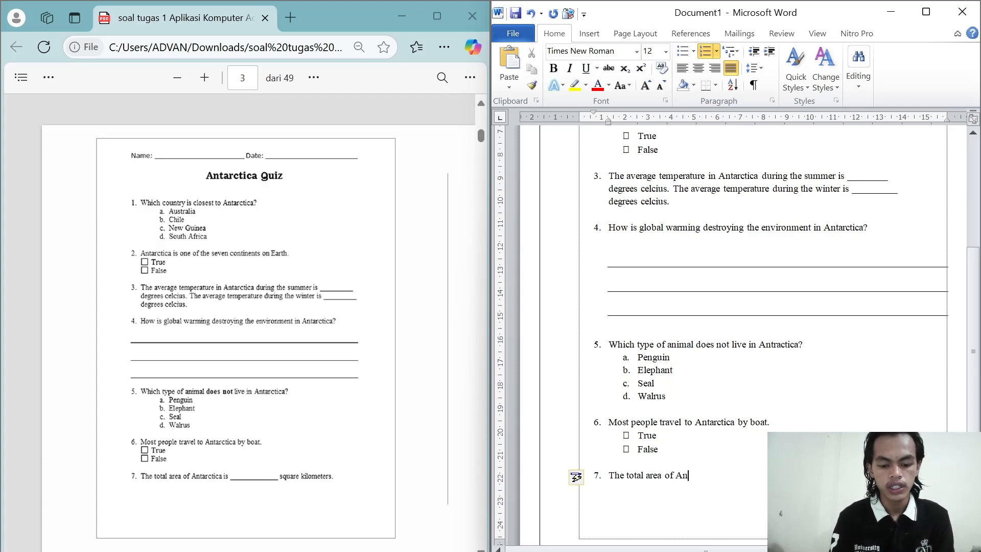
type("tarcti")
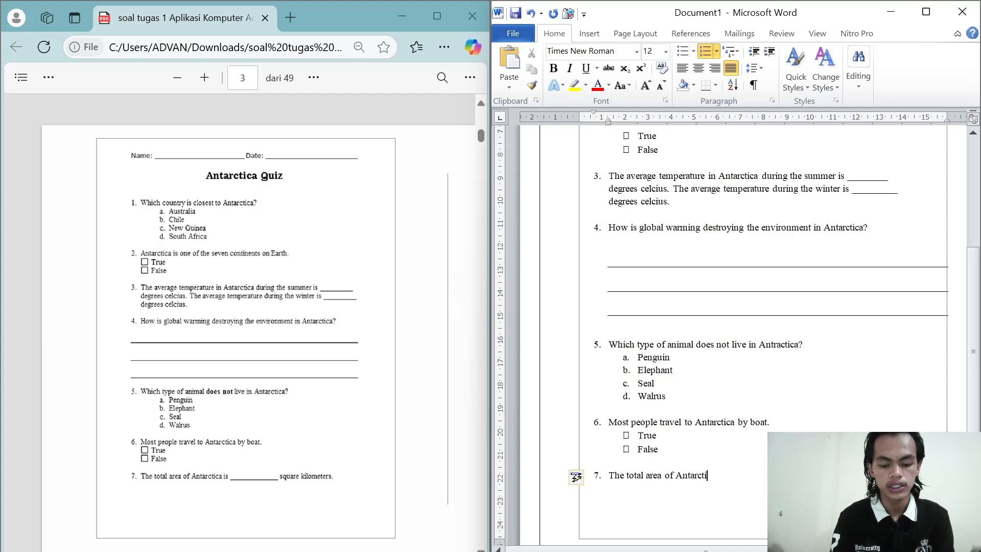
type("ca is ")
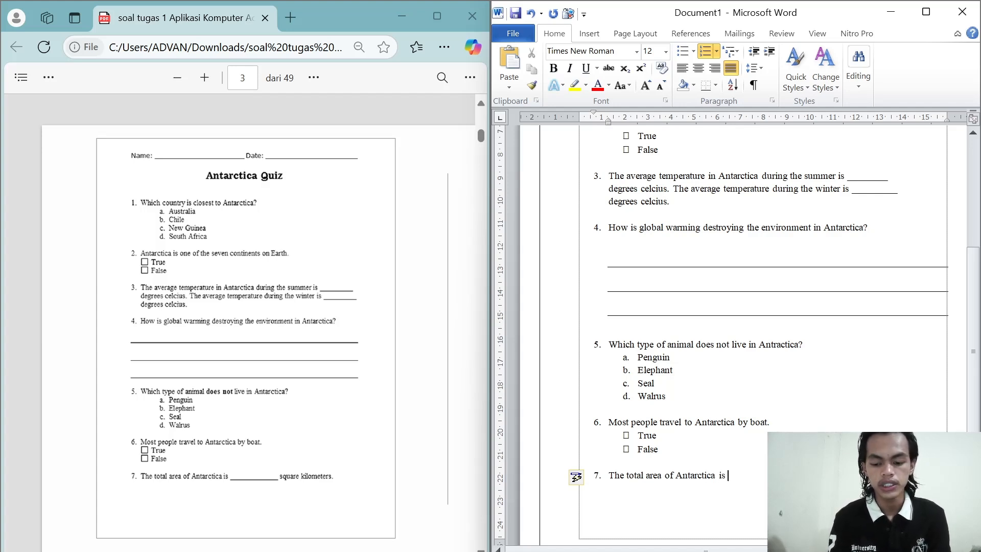
type("____")
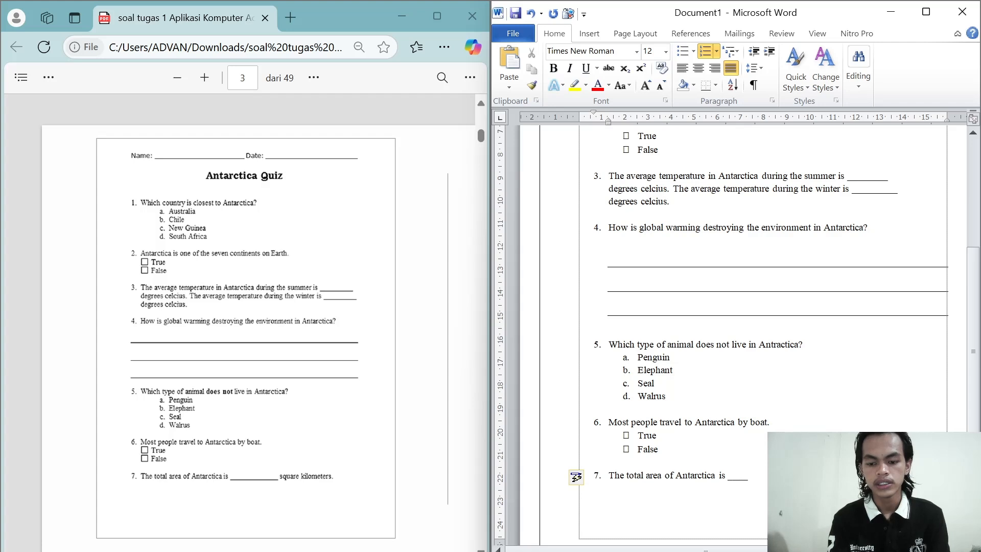
type("__")
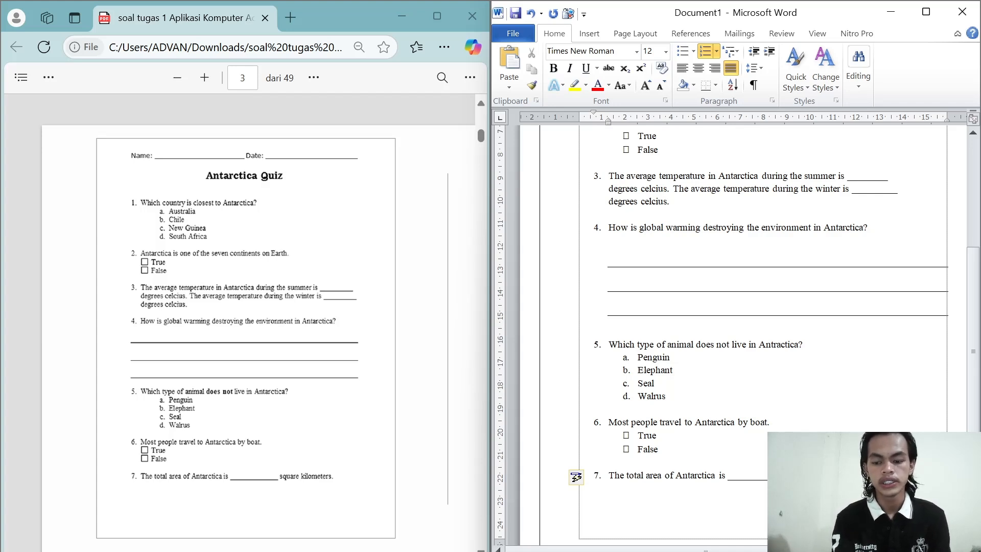
Step: Write question 7 as "The total area of Antarctica is ___________ square kilometers", with an underscore blank before "square kilometers"
scroll(736, 333, "down", 3)
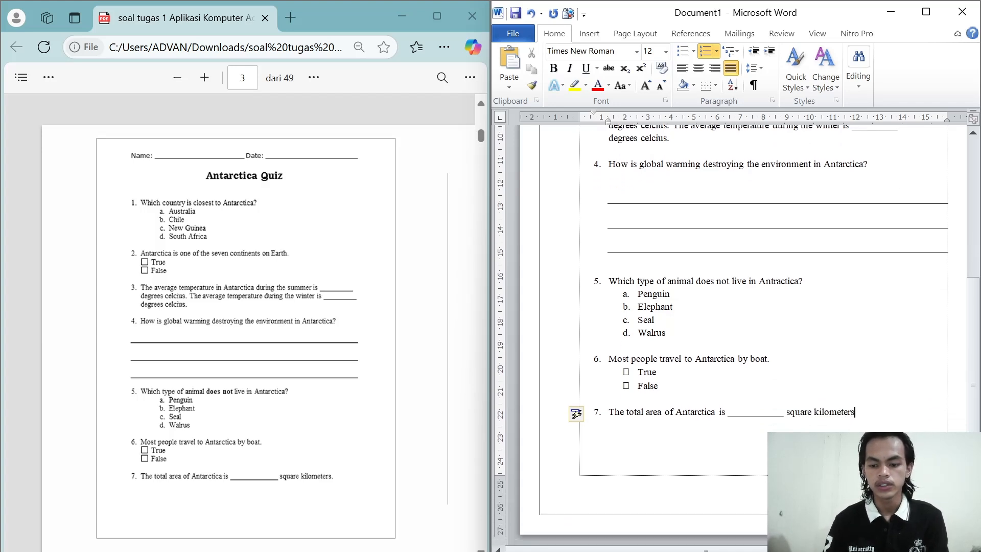
Step: End the numbered list after question 7 and add unnumbered blank lines until the document continues onto a second page
key("Return")
key("Return")
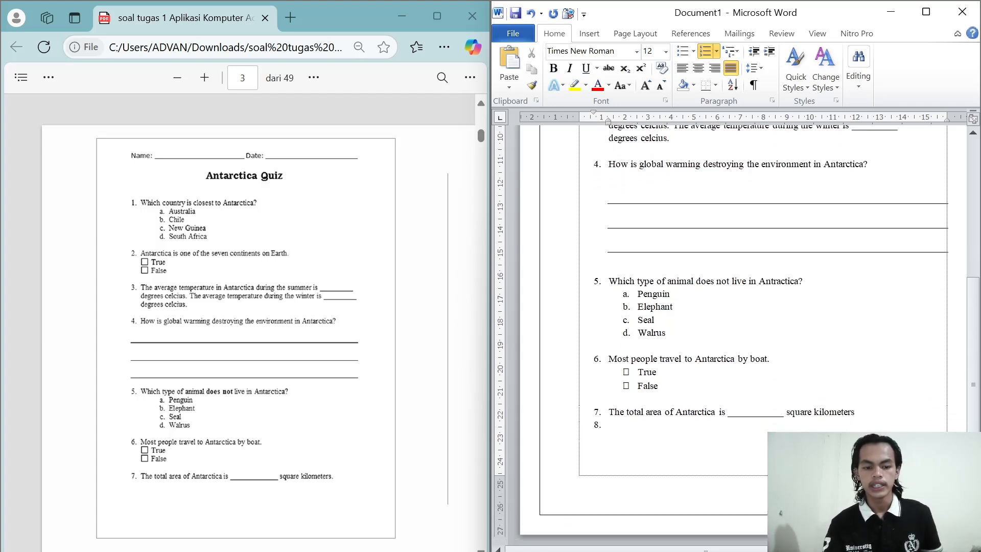
key("BackSpace")
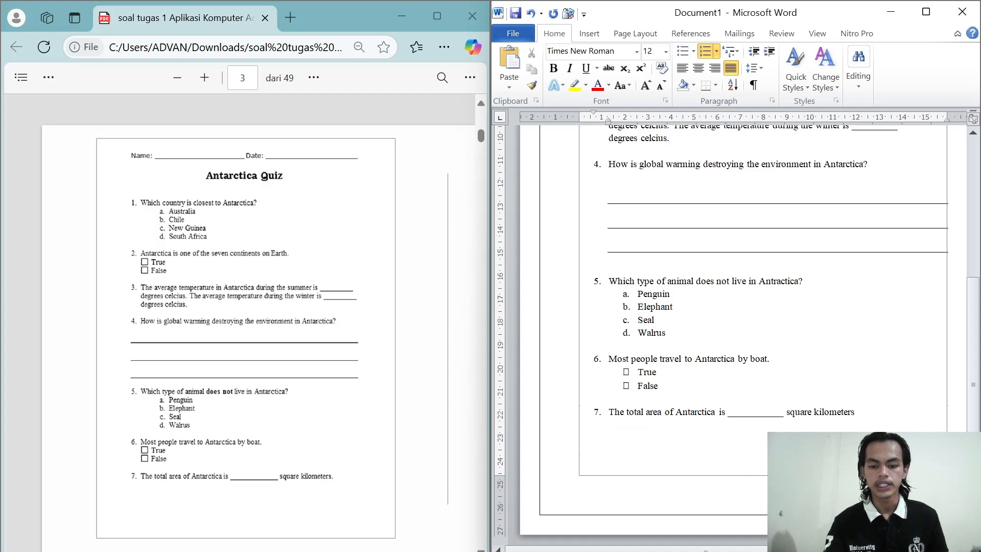
key("Return")
key("BackSpace")
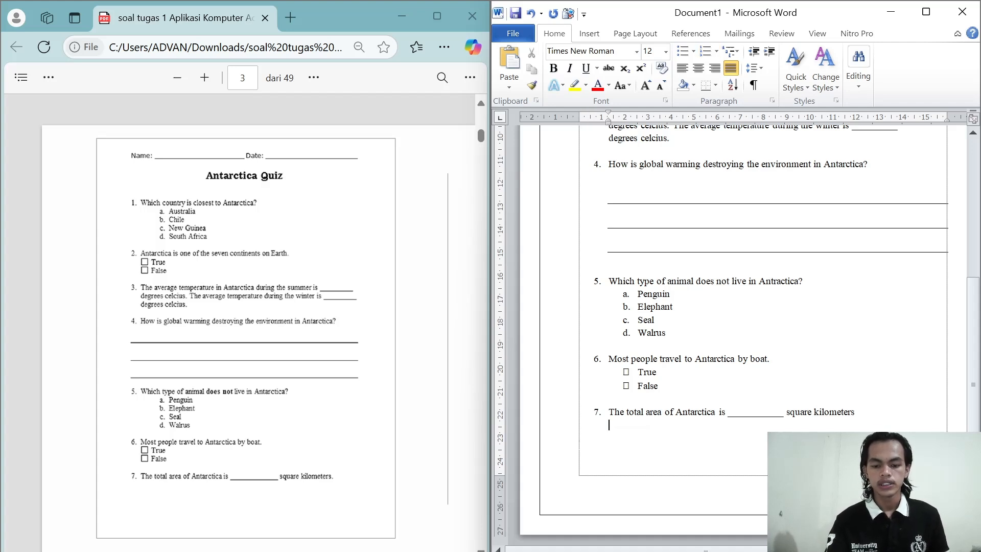
key("Return")
key("Return")
key("Return")
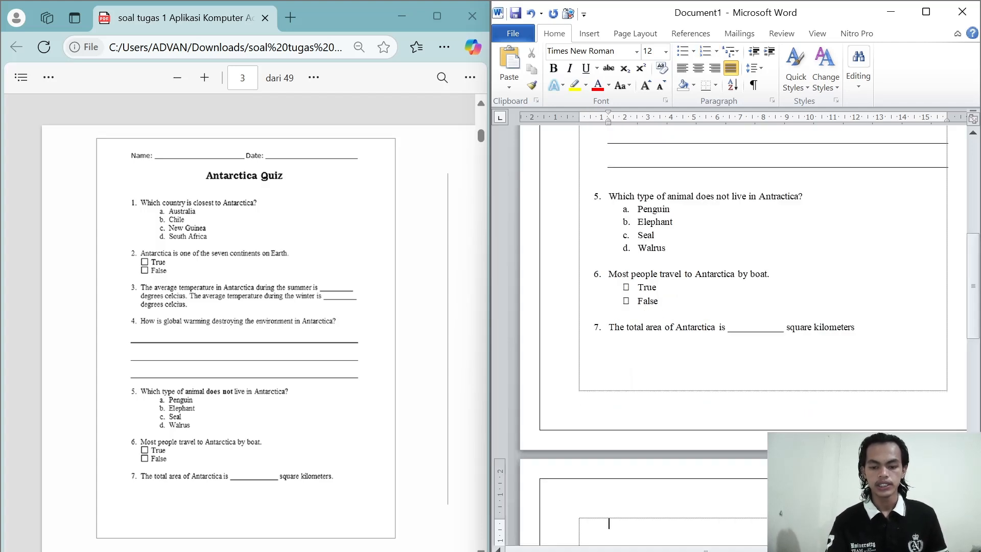
key("Return")
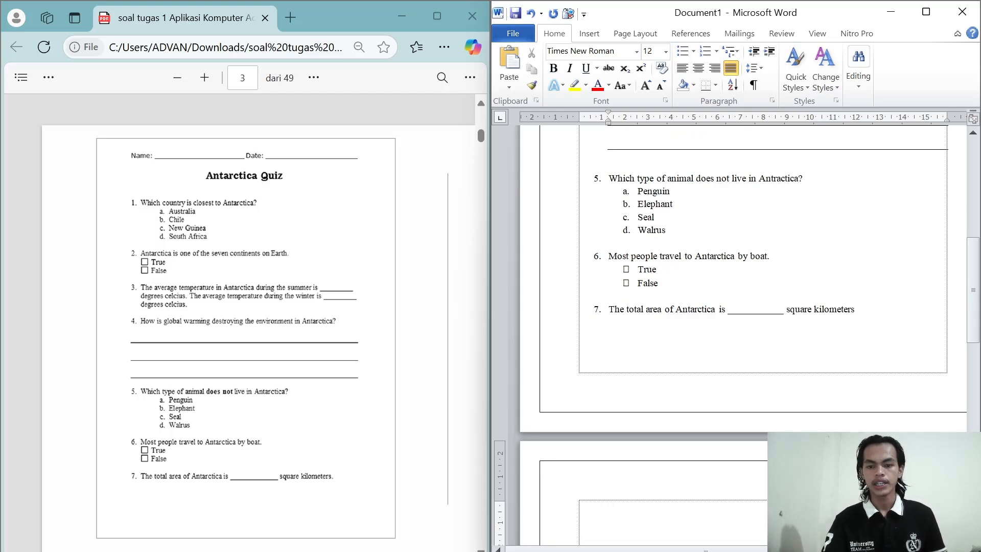
Step: Bring up question 8 in the PDF and select the whole Name and Date line above the document's Antarctica Quiz title
scroll(736, 332, "up", 8)
scroll(736, 332, "up", 6)
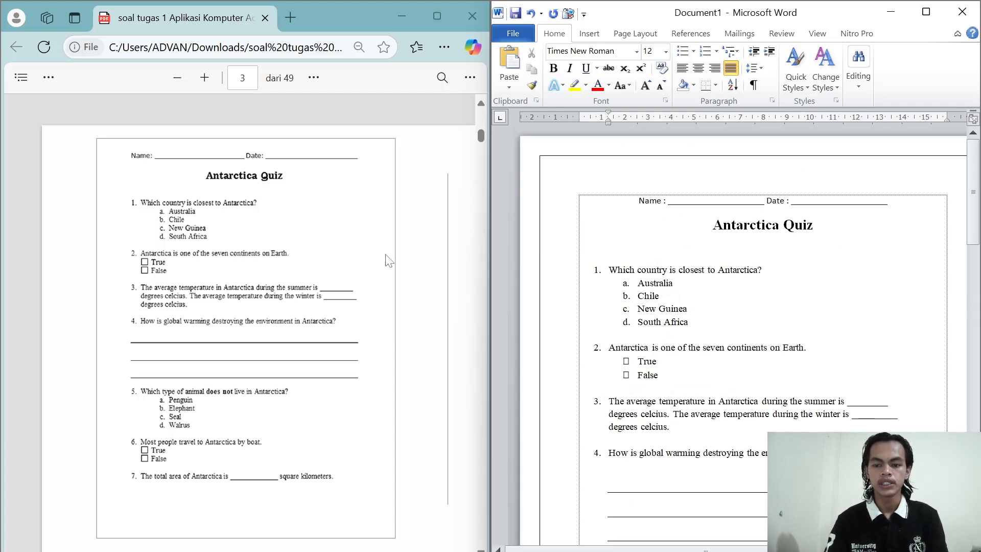
scroll(387, 259, "down", 5)
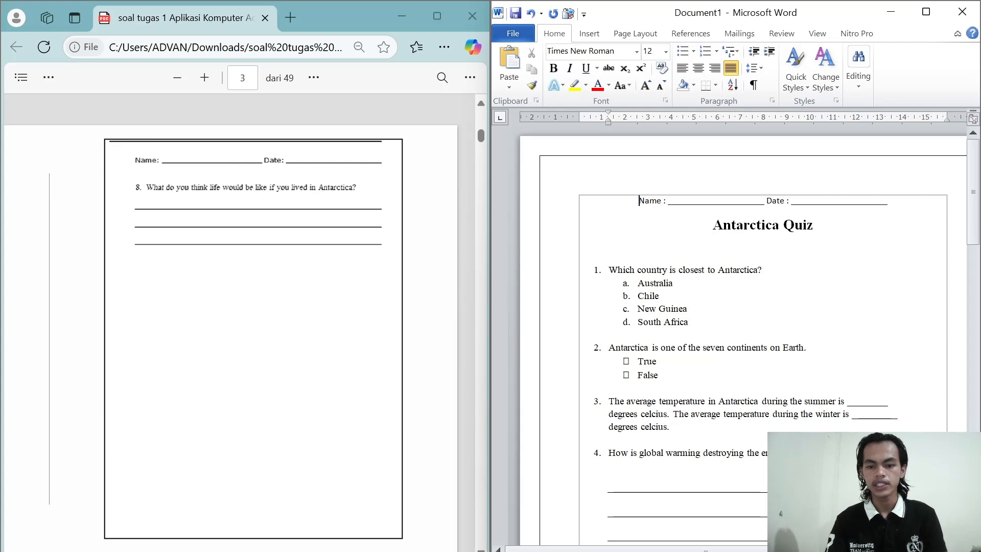
left_click_drag(639, 201, 888, 205)
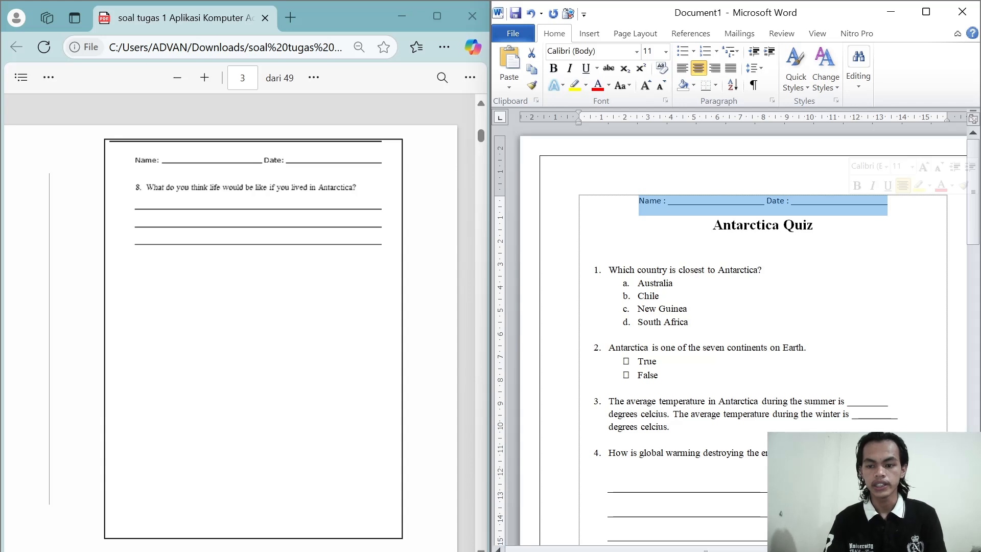